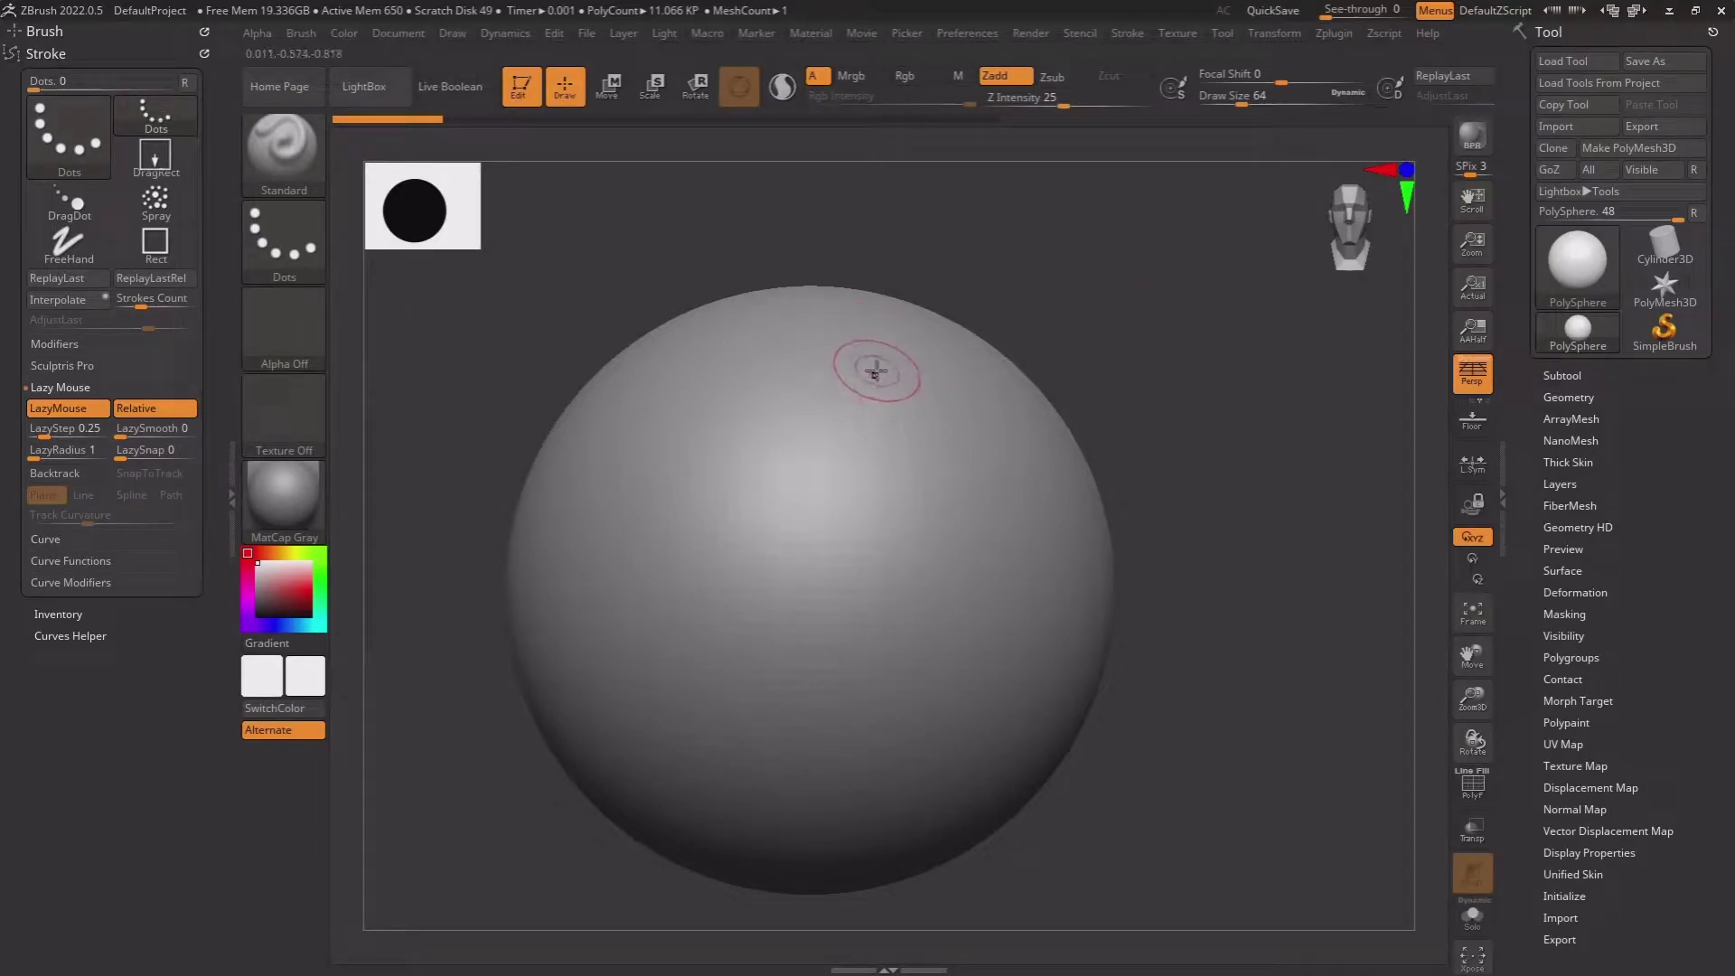
Sculpt test strokes with LazyMouse off, then on again with a lower LazyStep
left_click_drag(897, 419, 899, 736)
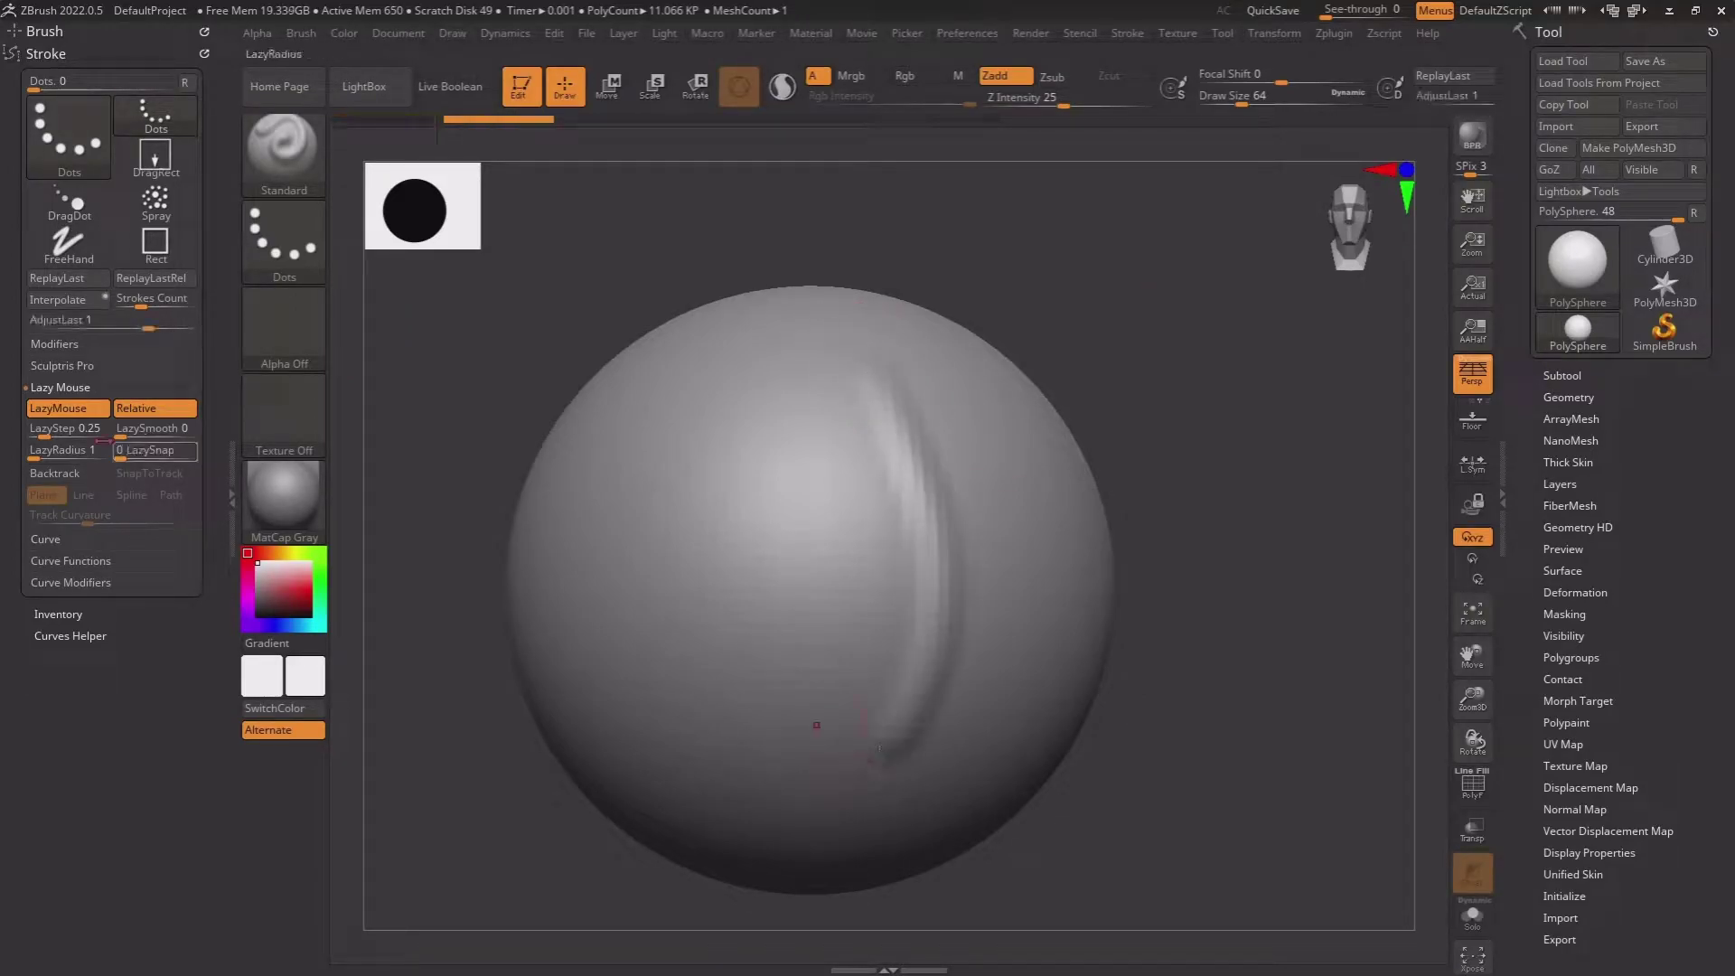
key("l")
left_click_drag(991, 398, 985, 693)
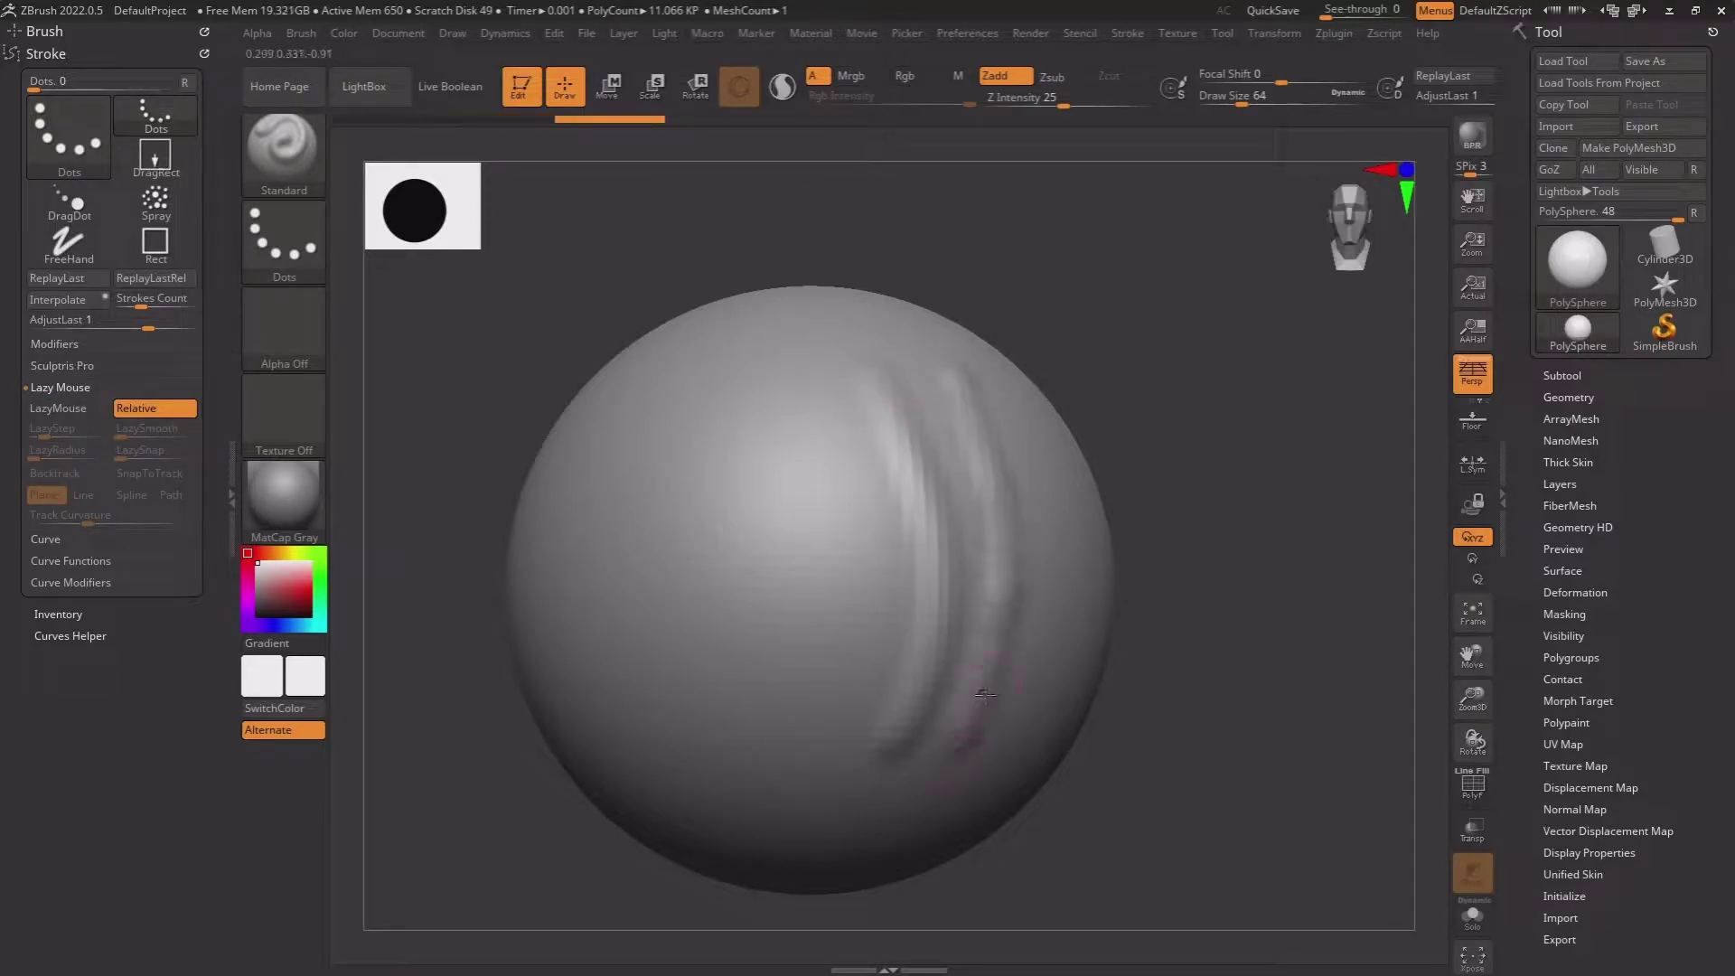
left_click(58, 408)
left_click_drag(44, 436, 60, 433)
left_click_drag(816, 370, 827, 395)
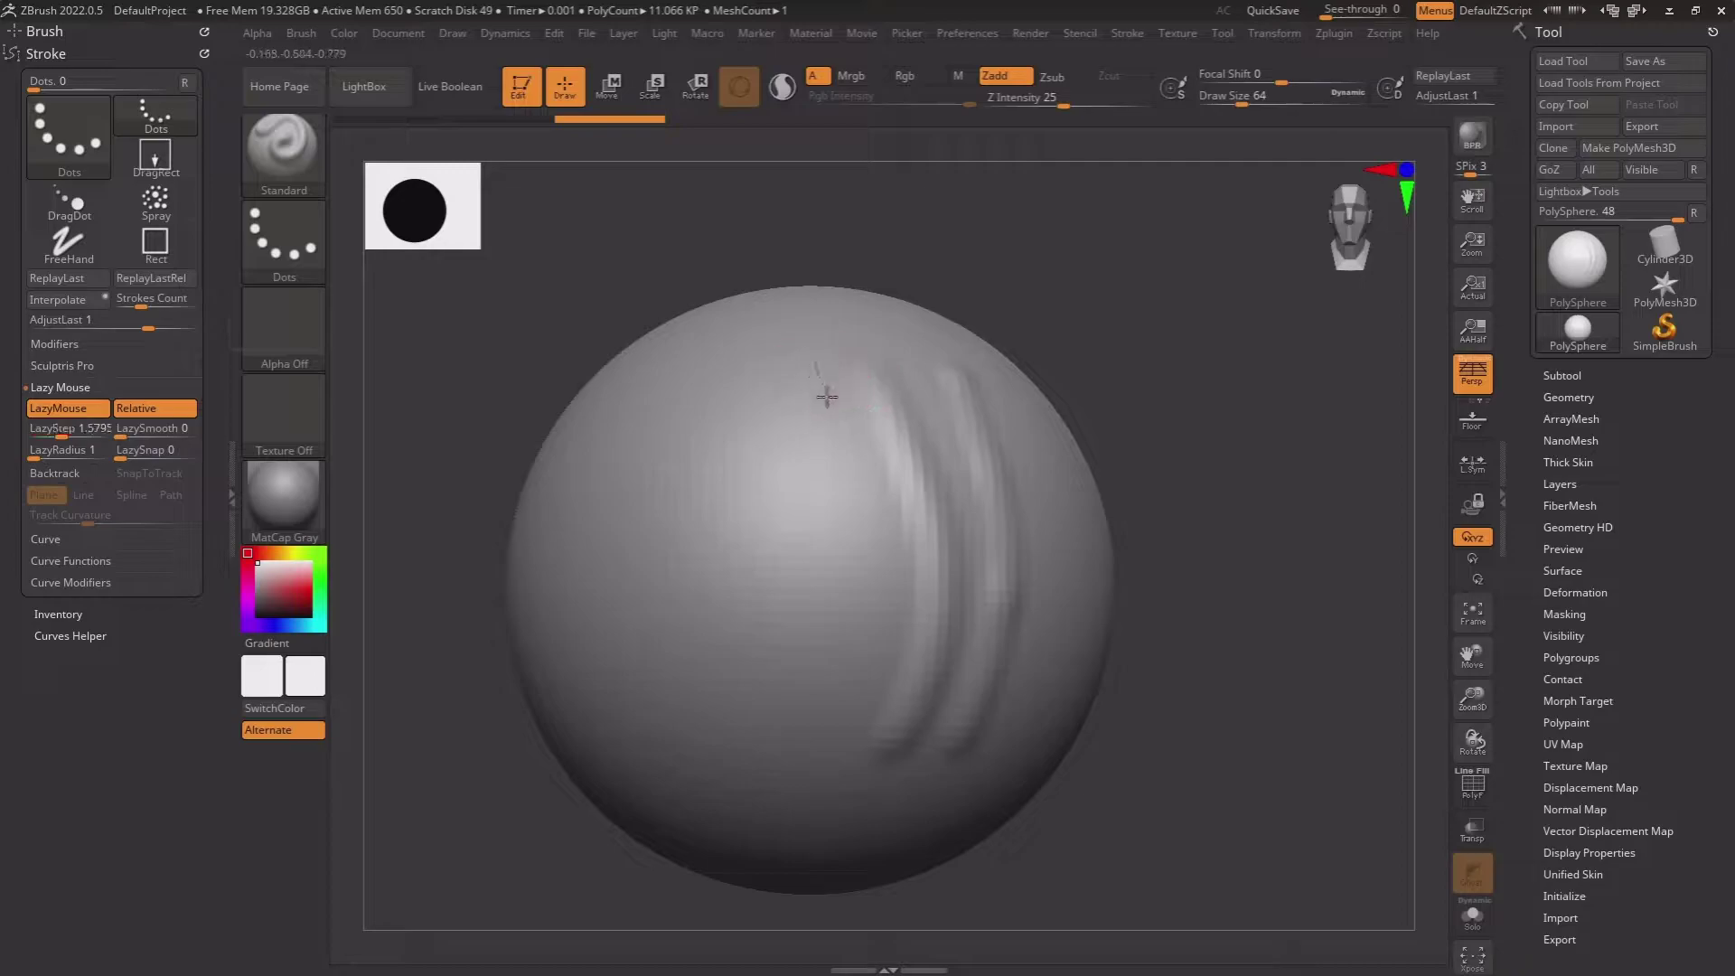
Add another lazy stroke, then make LazyStep relative and raise it to about 4.97
left_click_drag(828, 705, 810, 492)
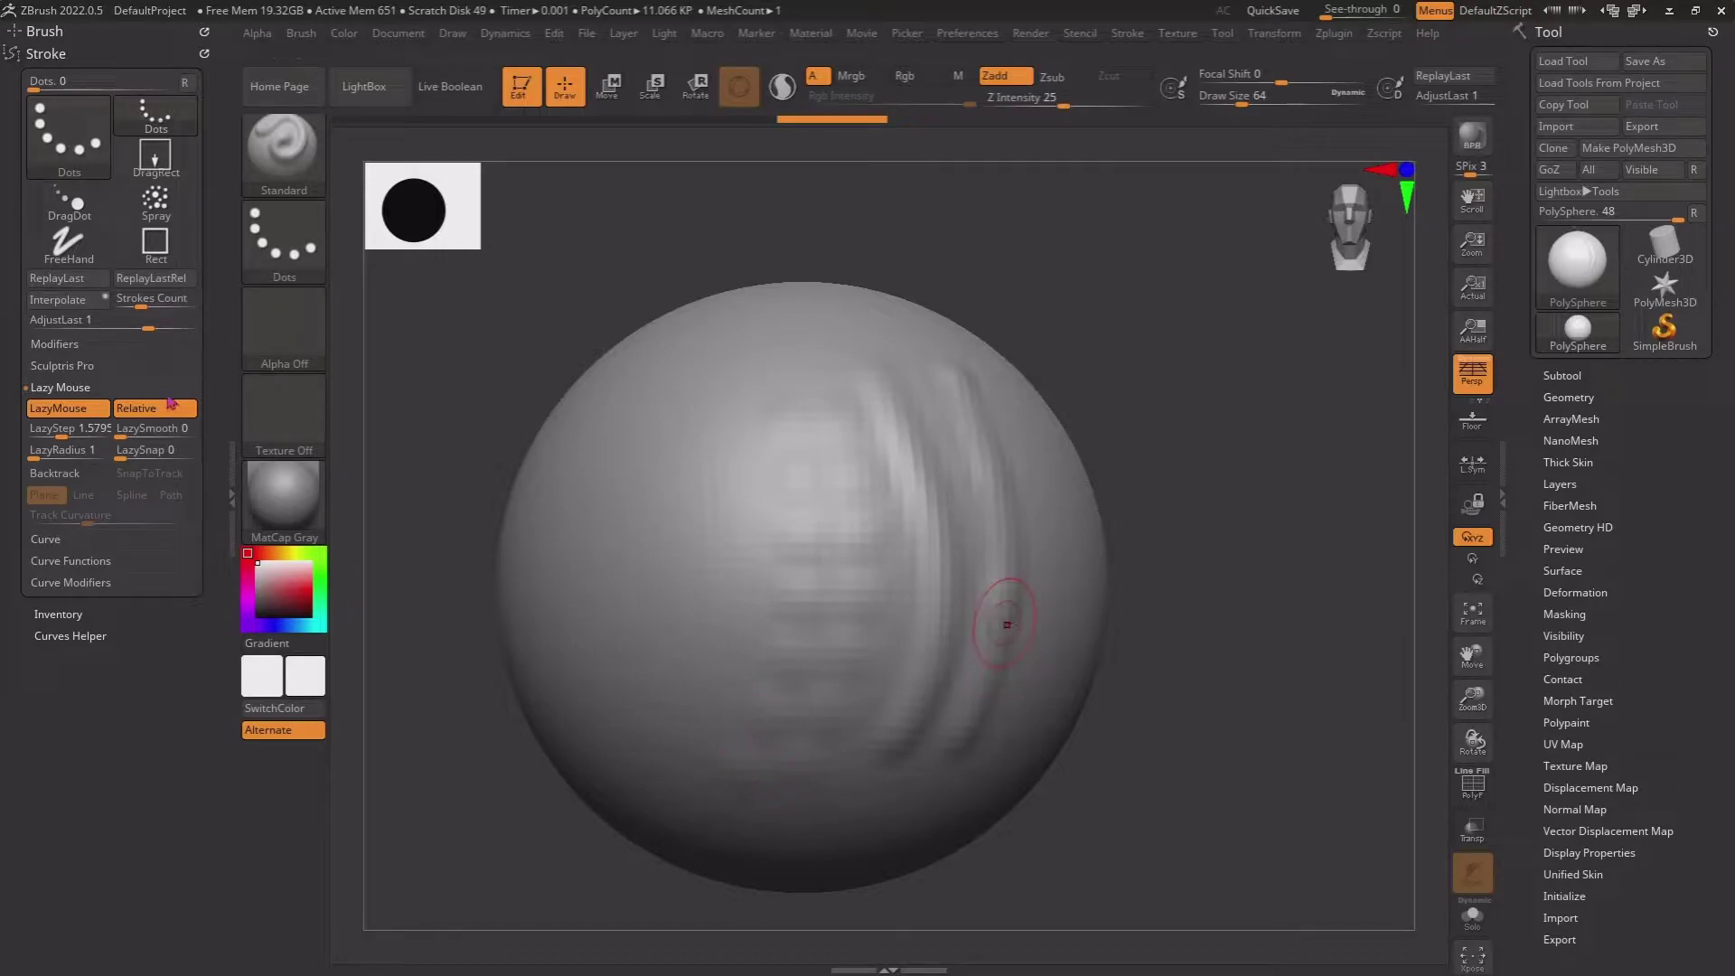
left_click_drag(707, 383, 739, 596)
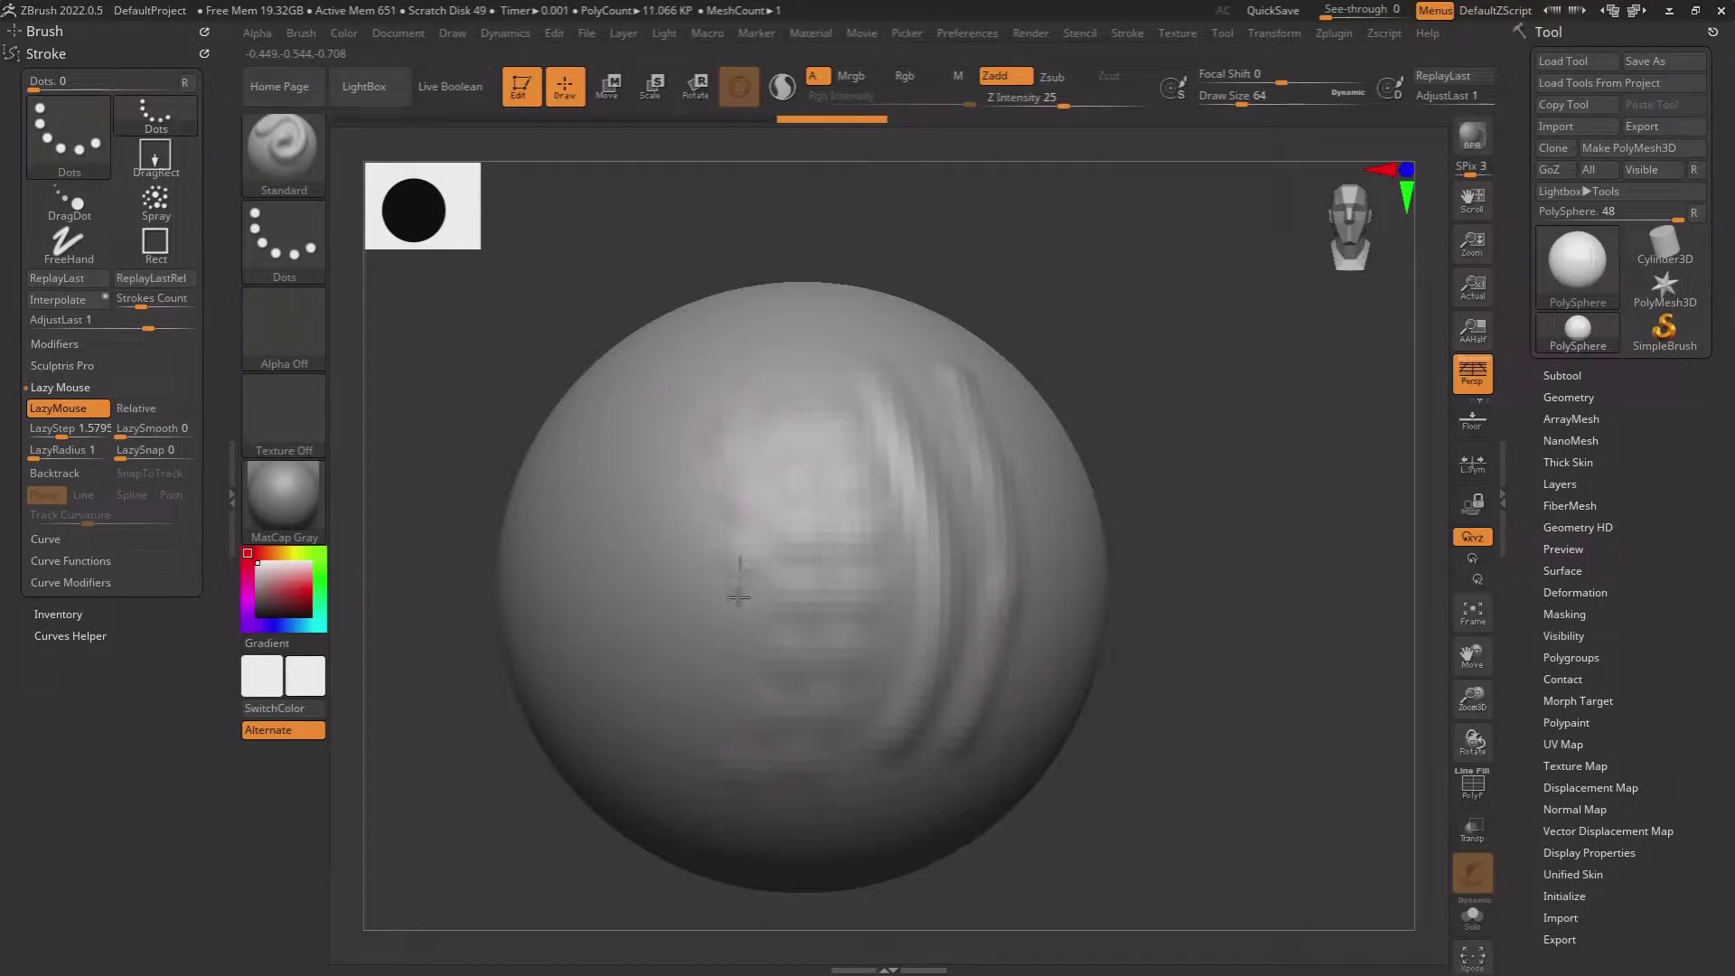
left_click(170, 410)
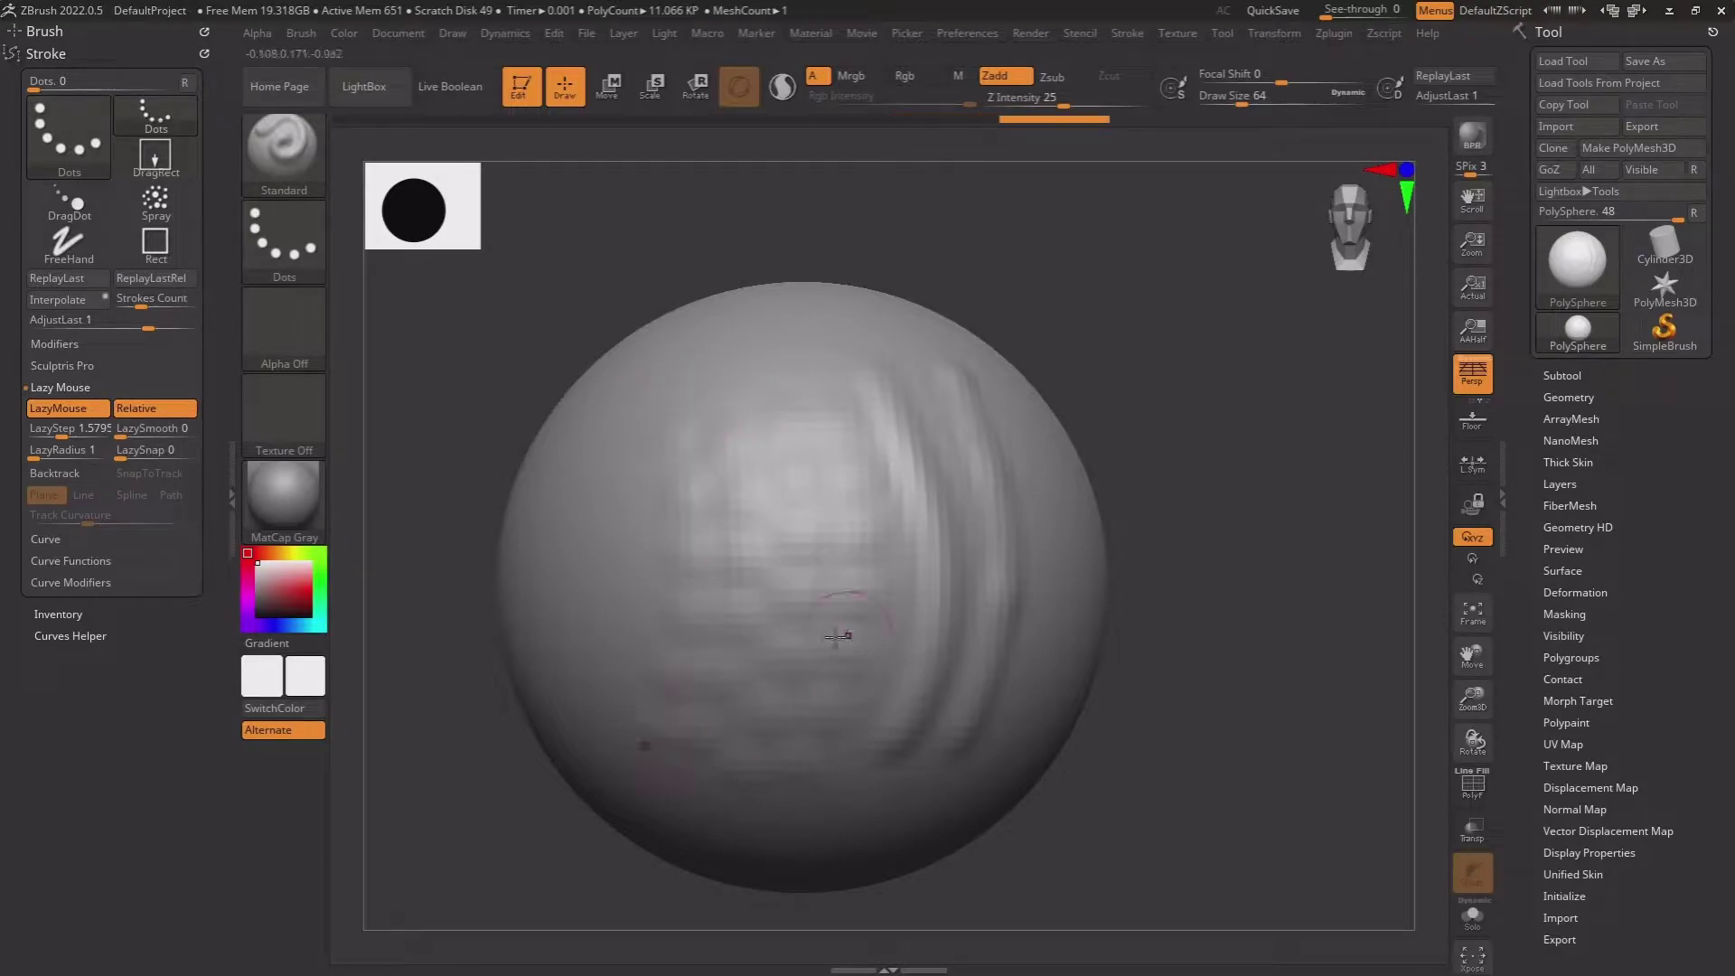
left_click_drag(63, 431, 86, 431)
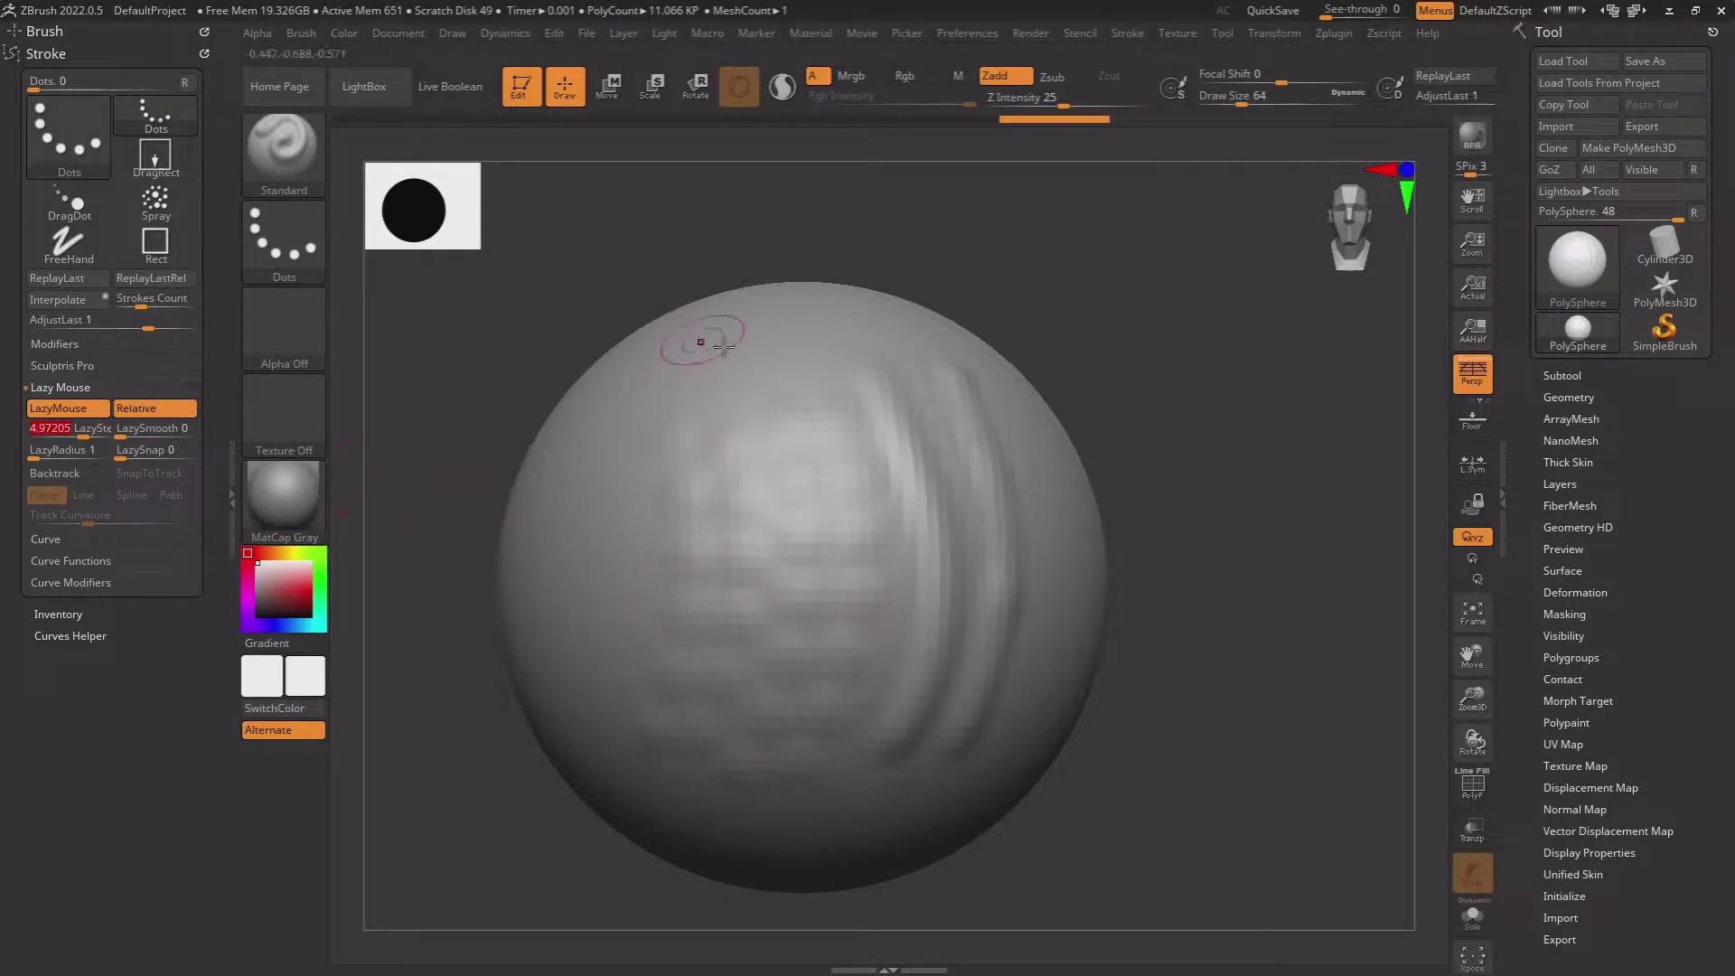
key("ctrl")
Undo the test strokes and reduce the brush Draw Size to about 15.55
key("ctrl+z")
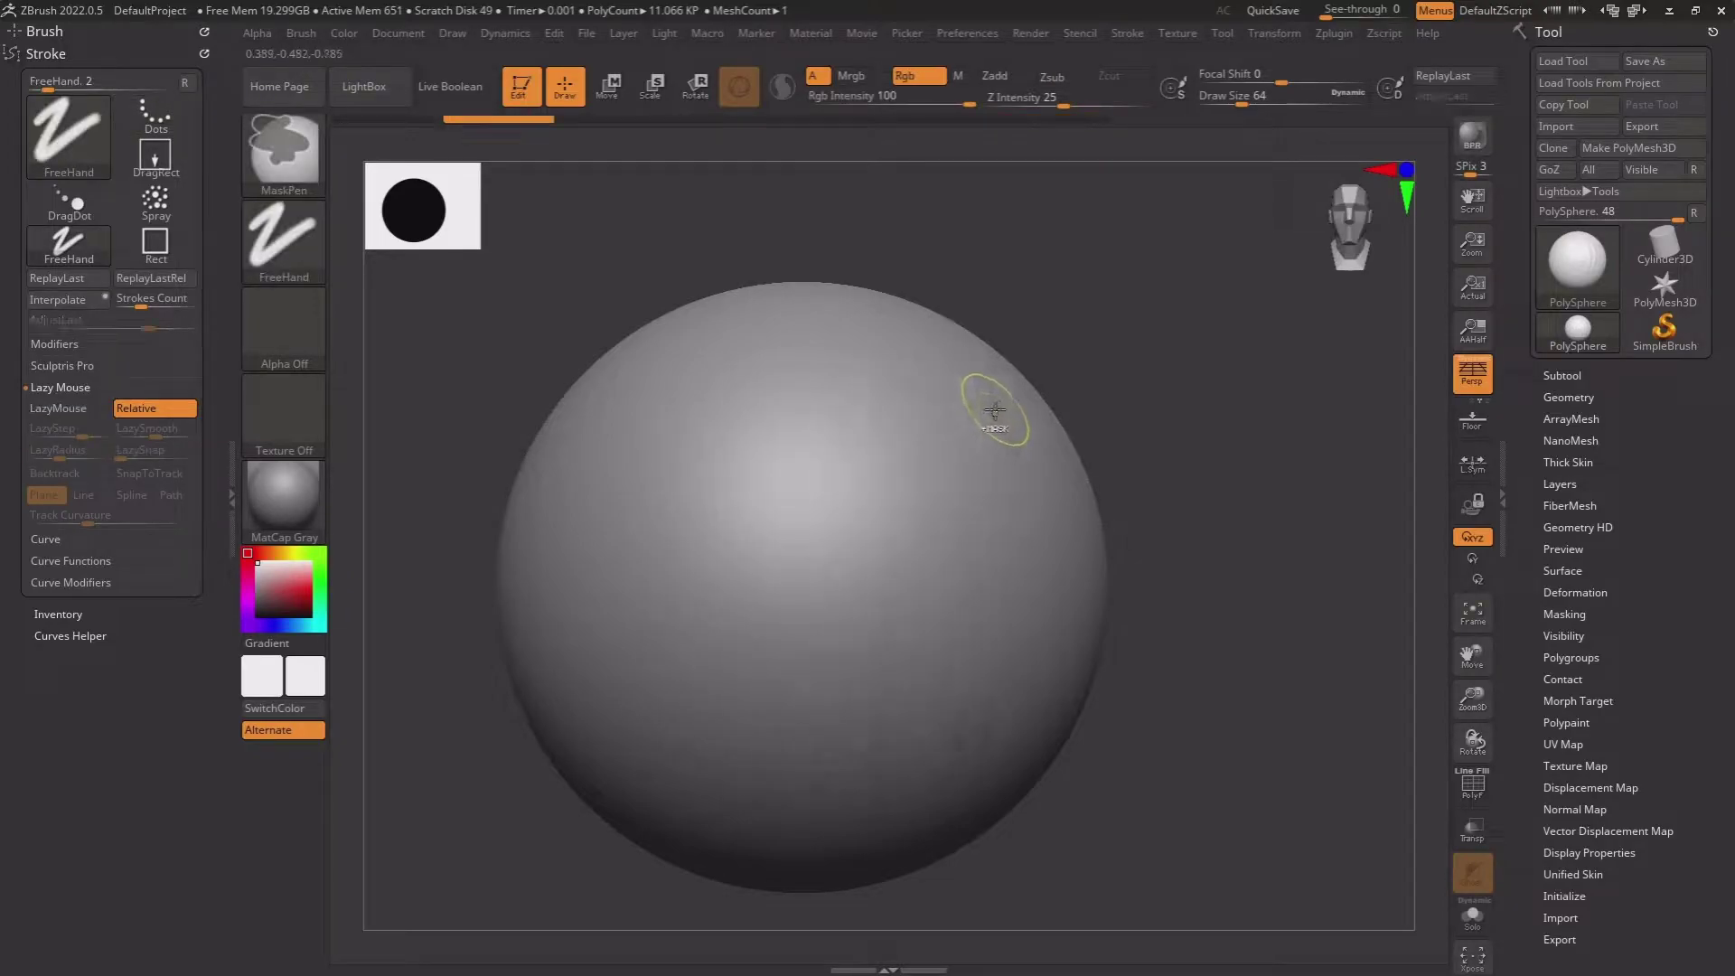
left_click_drag(792, 867, 791, 867)
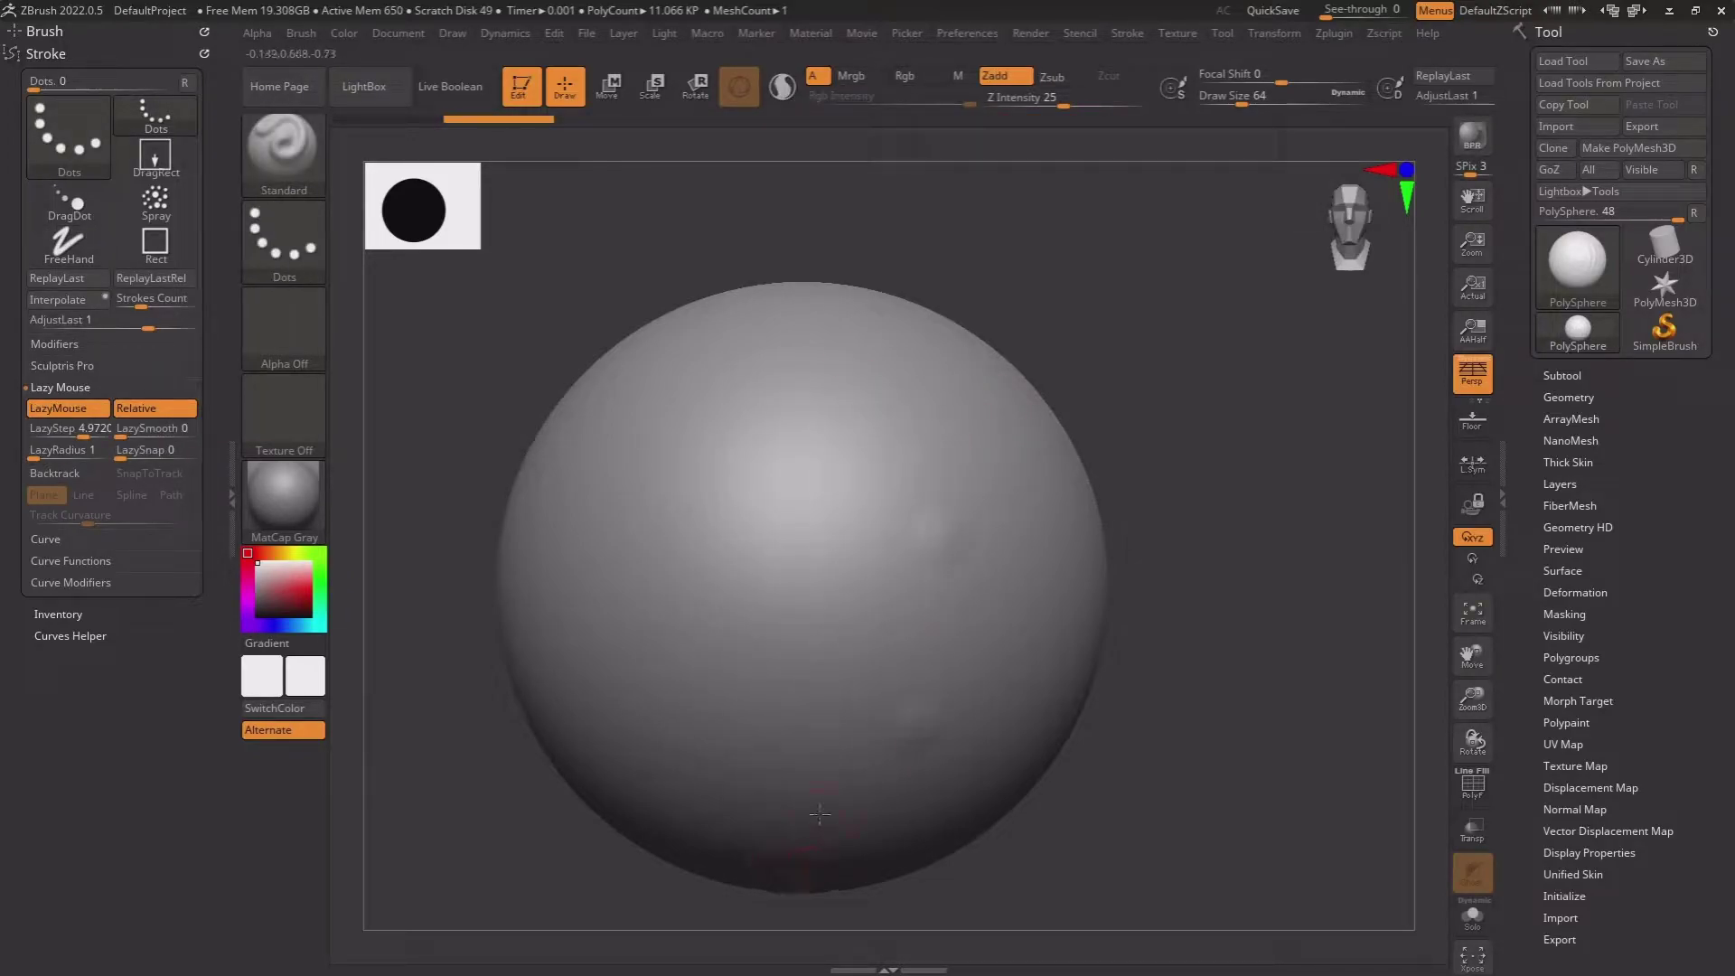
left_click(75, 431)
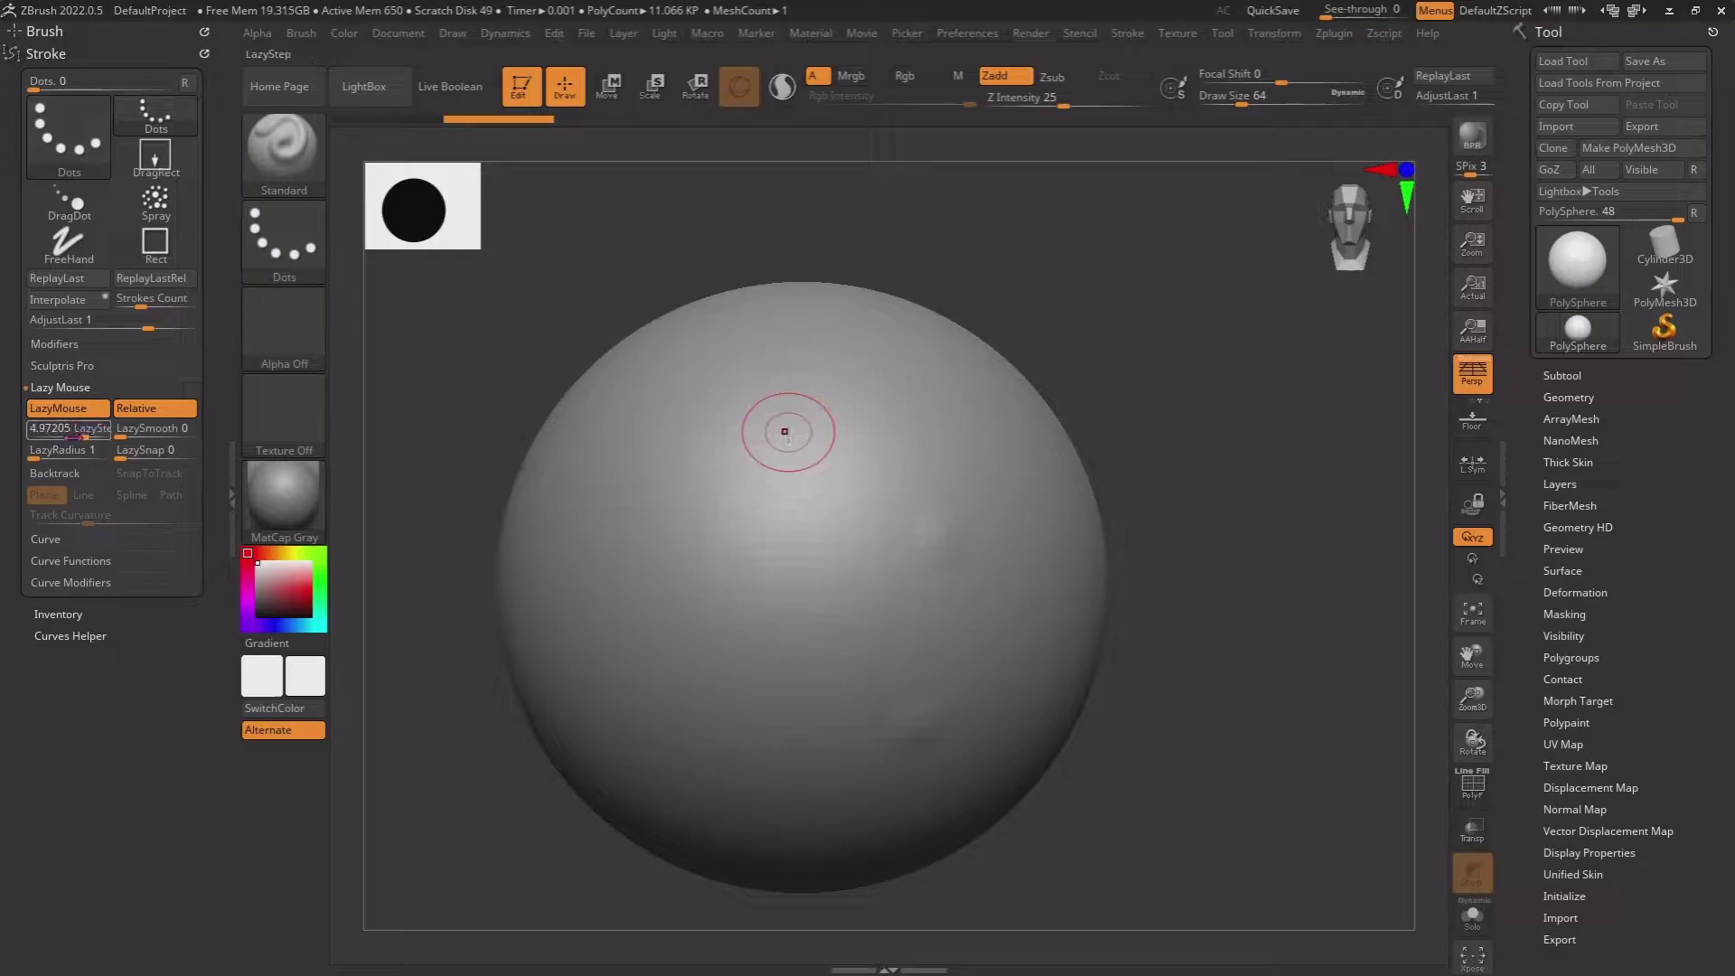
key("Return")
key("space")
left_click_drag(904, 404, 845, 404)
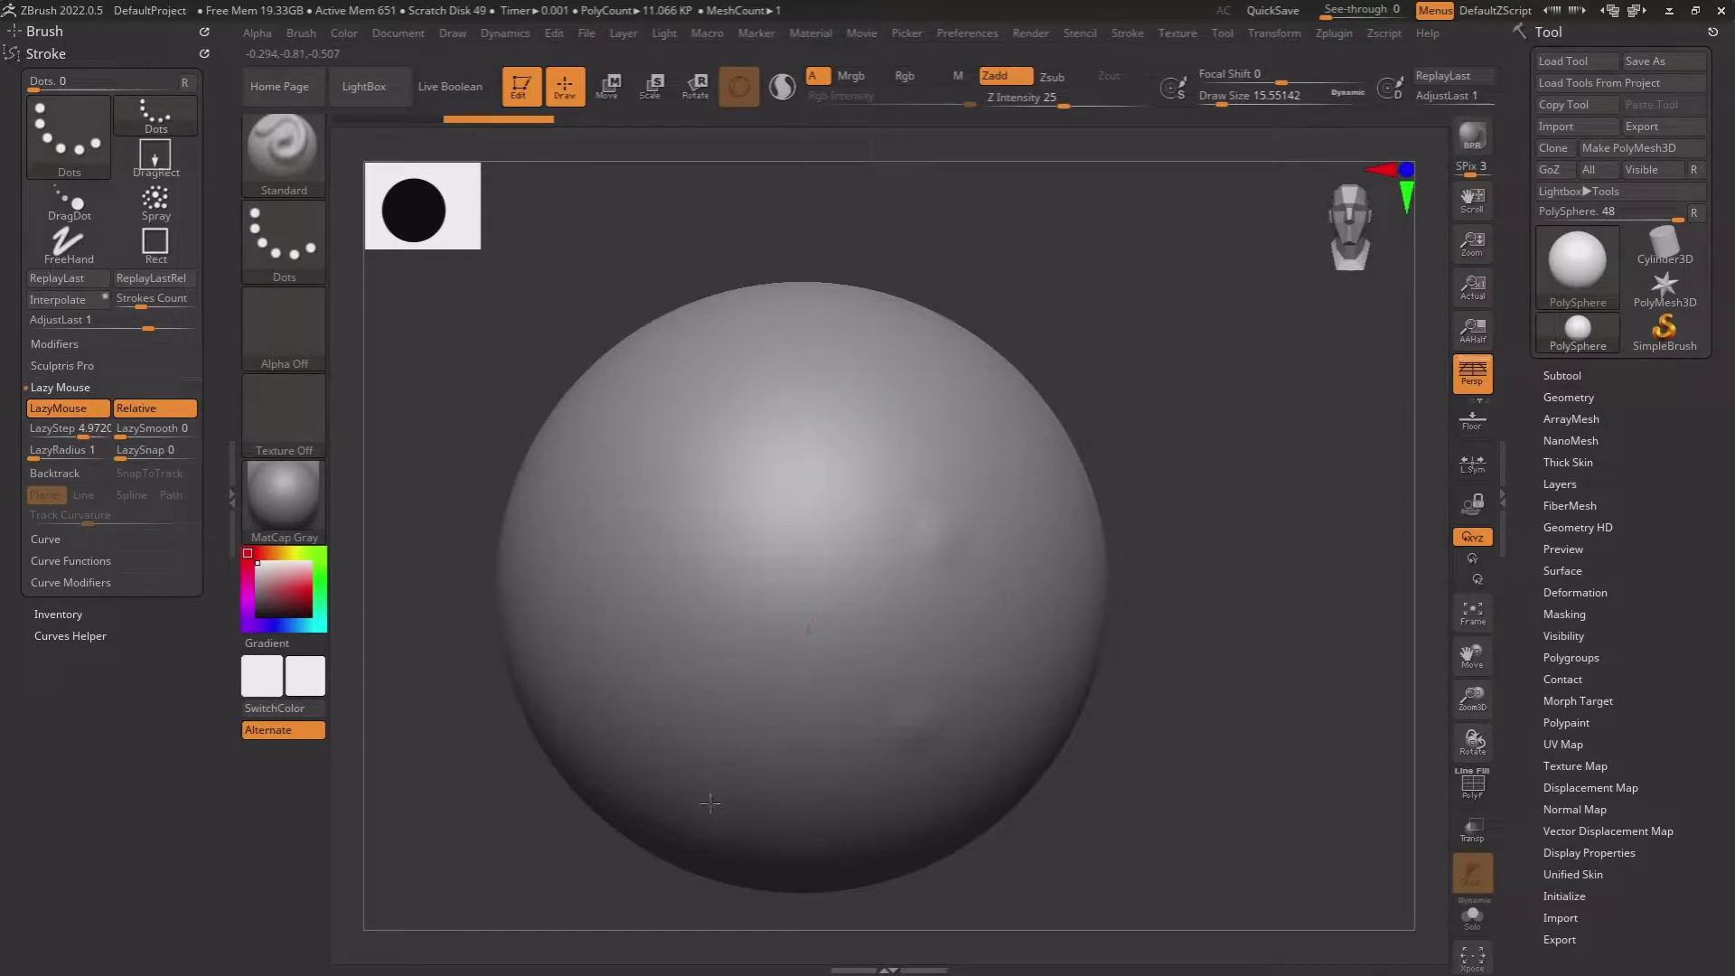
Orbit and pan the sphere view, and collapse the right-hand Tool tray
mouse_move(710, 802)
left_mouse_down()
mouse_move(955, 694)
mouse_move(922, 593)
left_mouse_up()
key("ctrl")
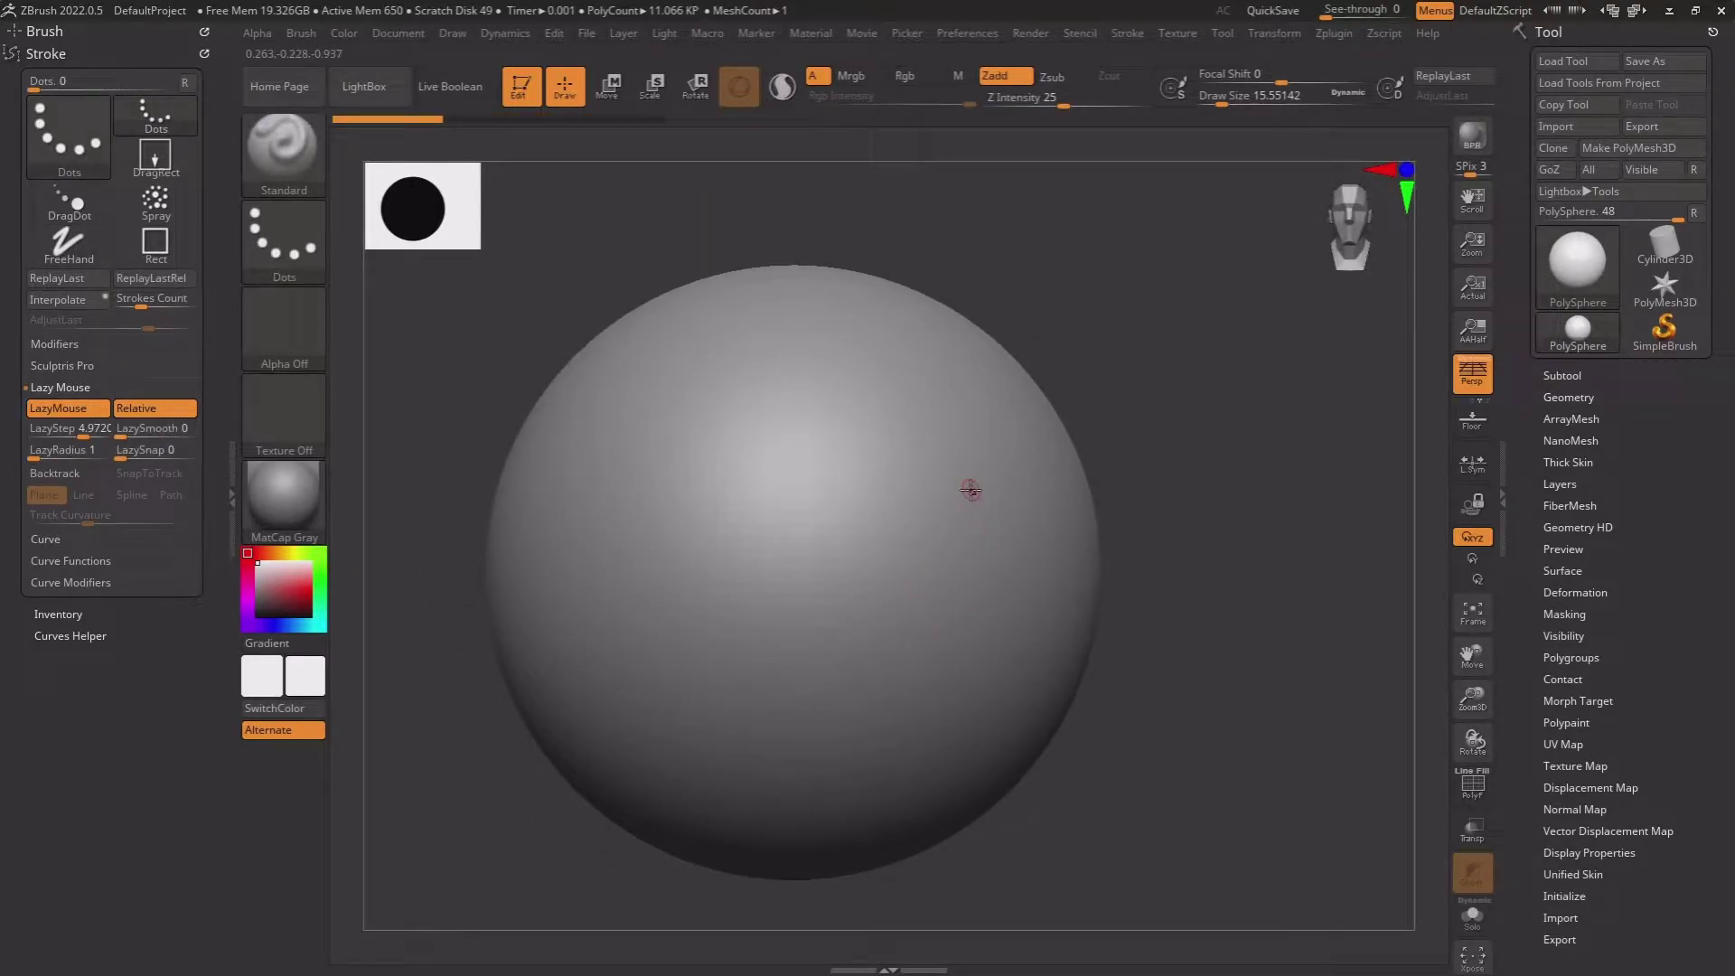
left_click_drag(1037, 459, 1102, 452, "alt")
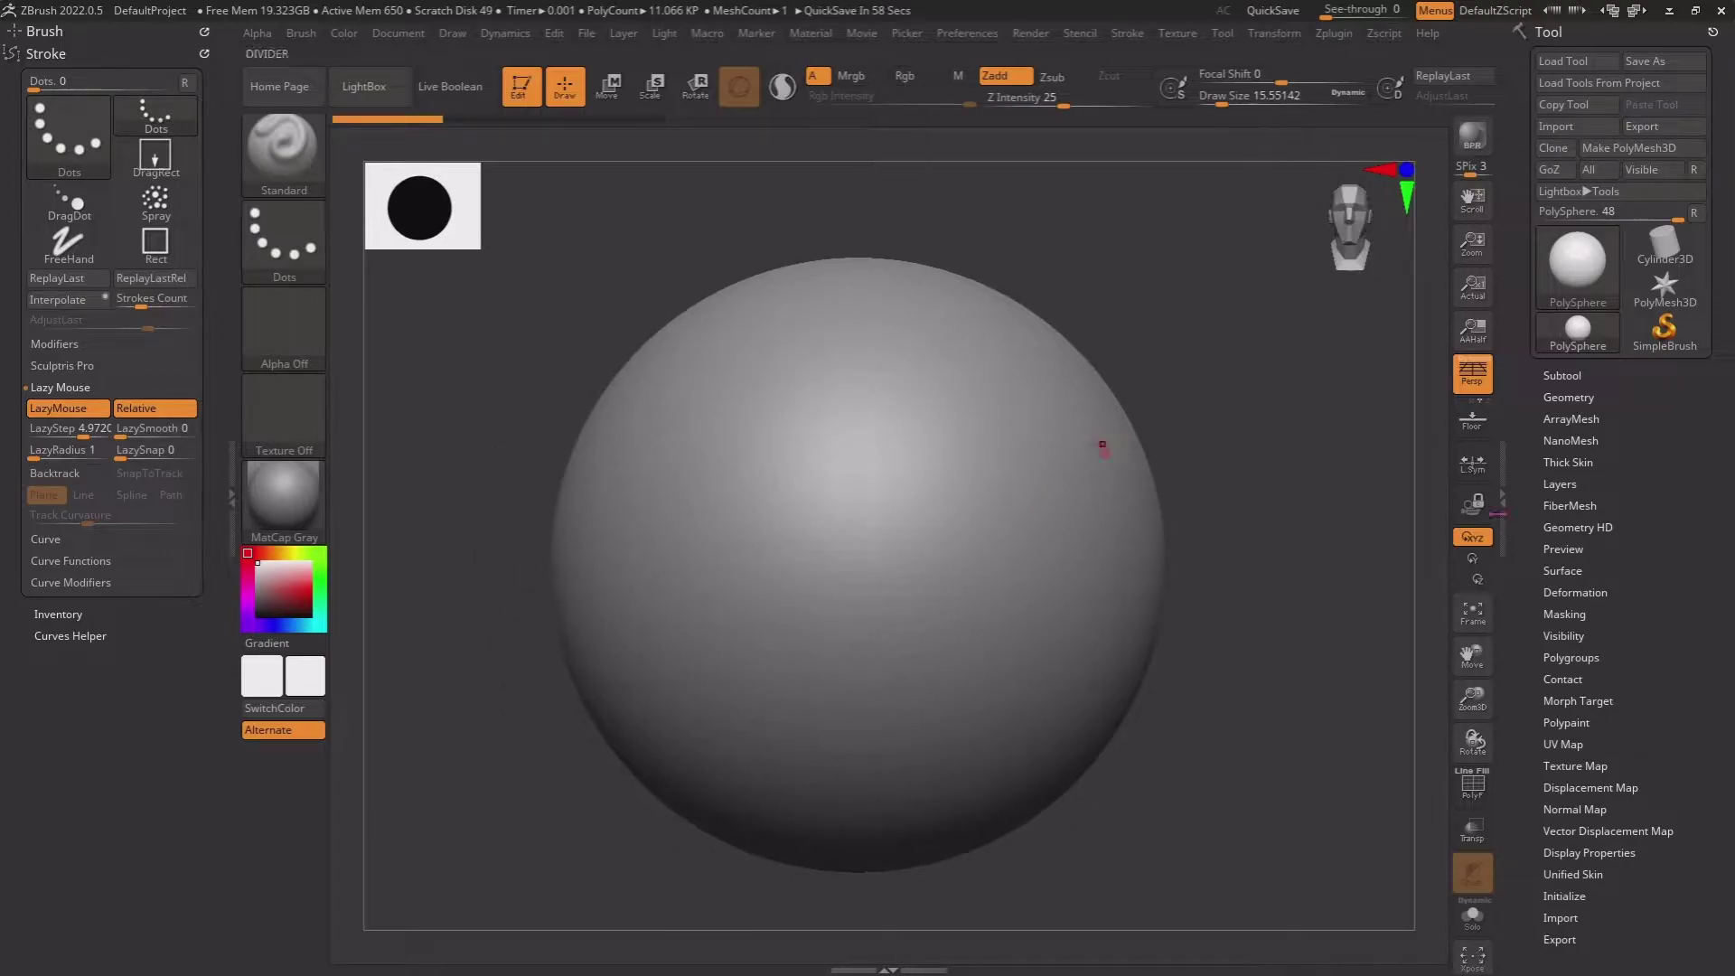
left_click(1507, 497)
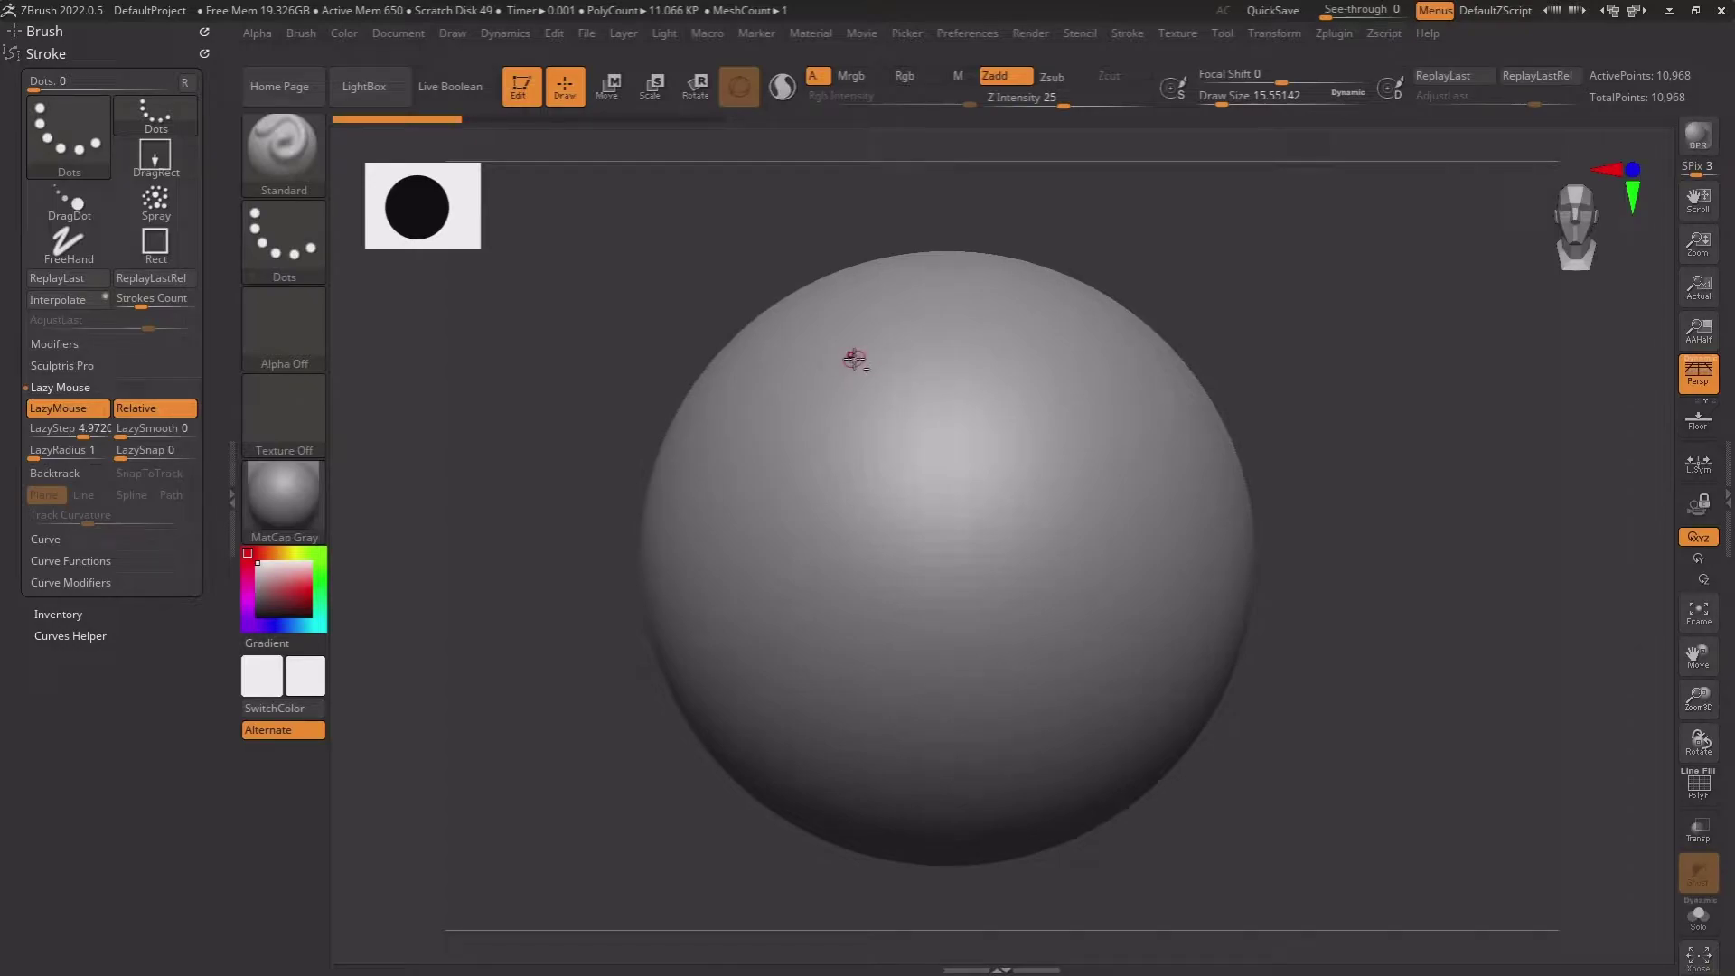
Set LazyStep to 2, try and undo a stroke, and enlarge Draw Size to about 39.14
left_click_drag(115, 423, 121, 425)
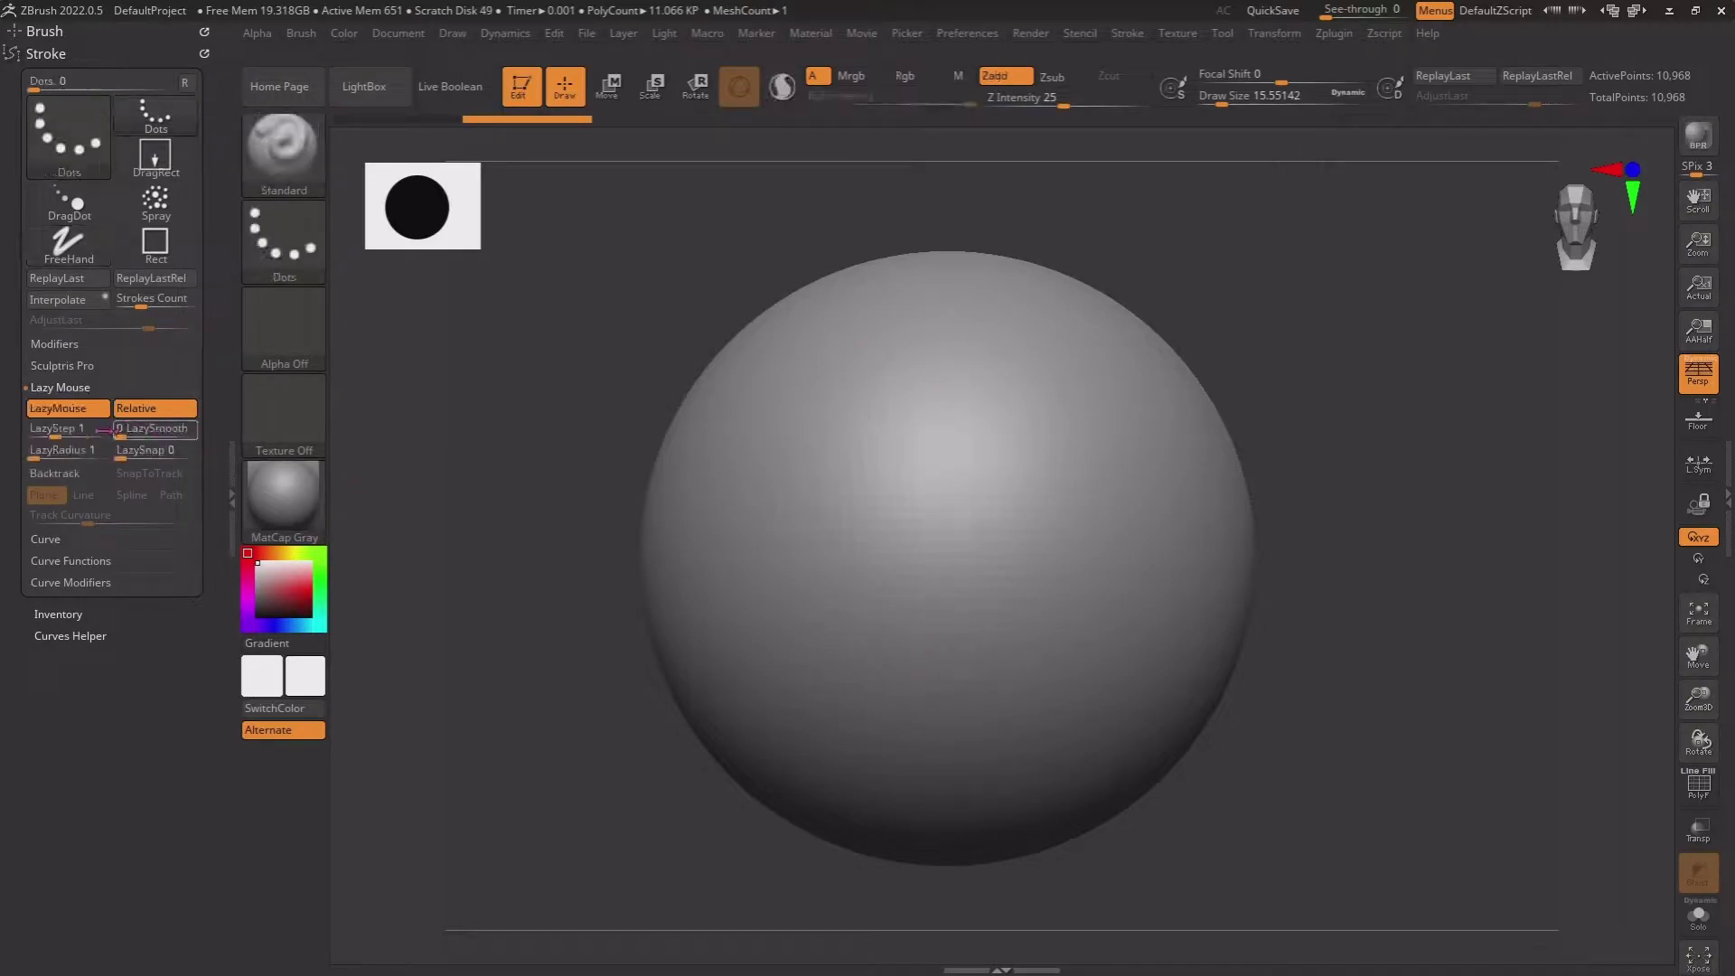
left_click_drag(73, 429, 87, 431)
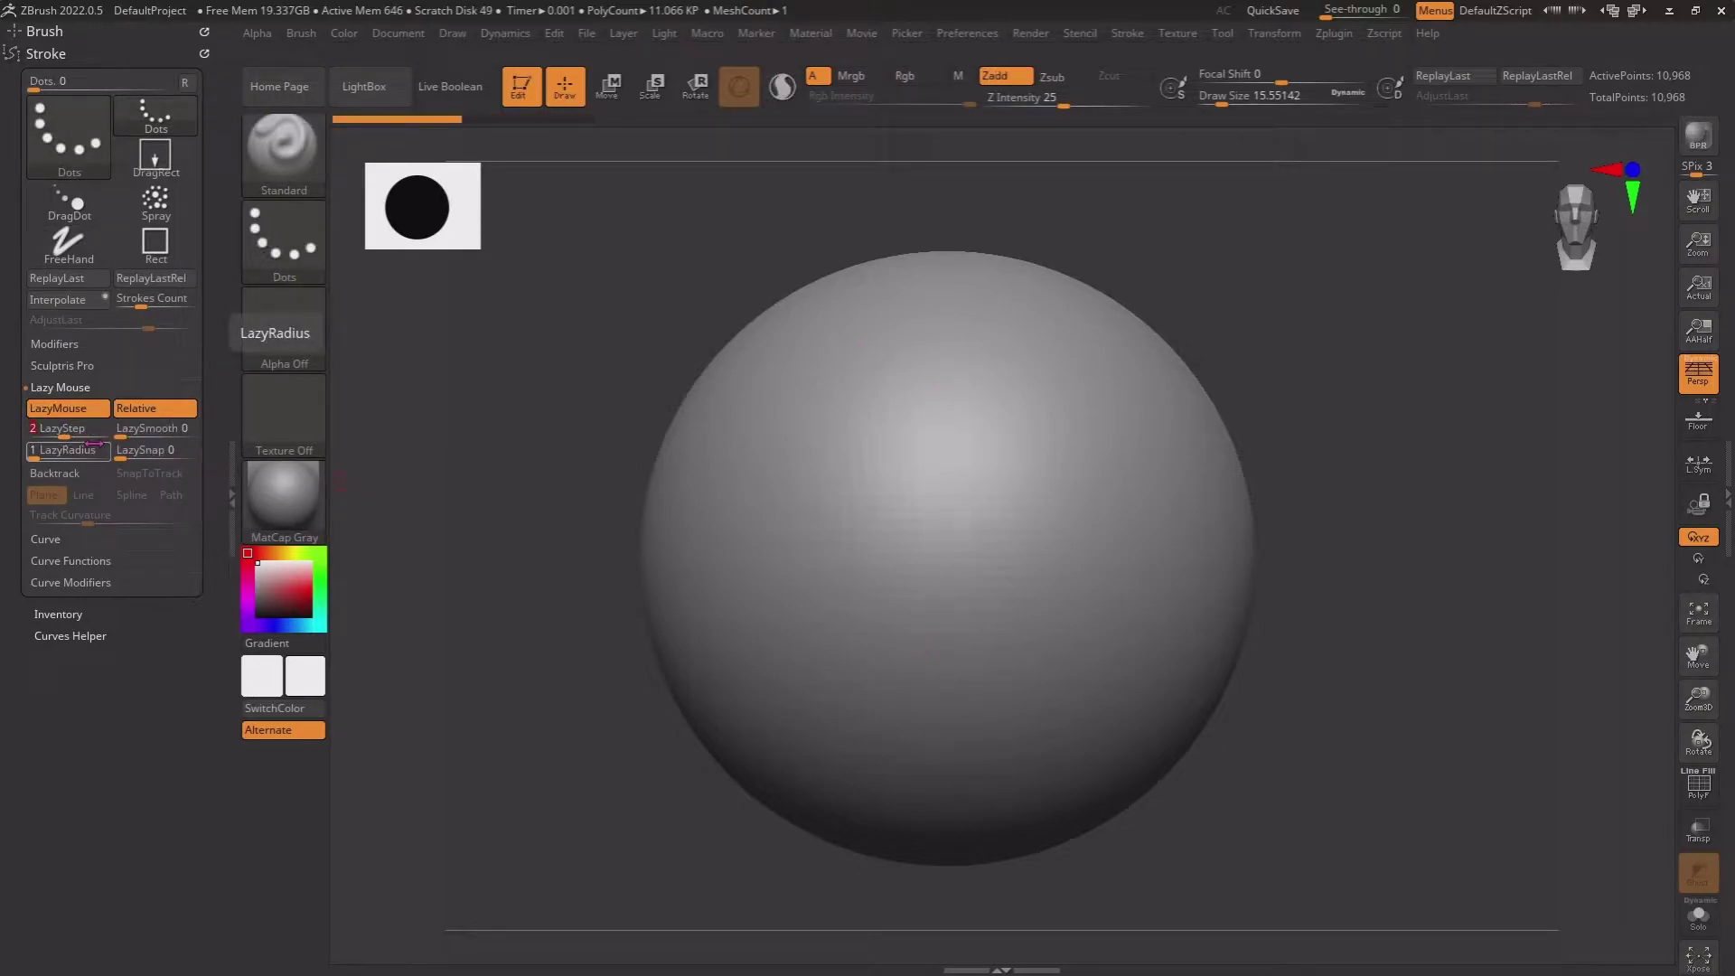
left_click_drag(997, 642, 904, 746)
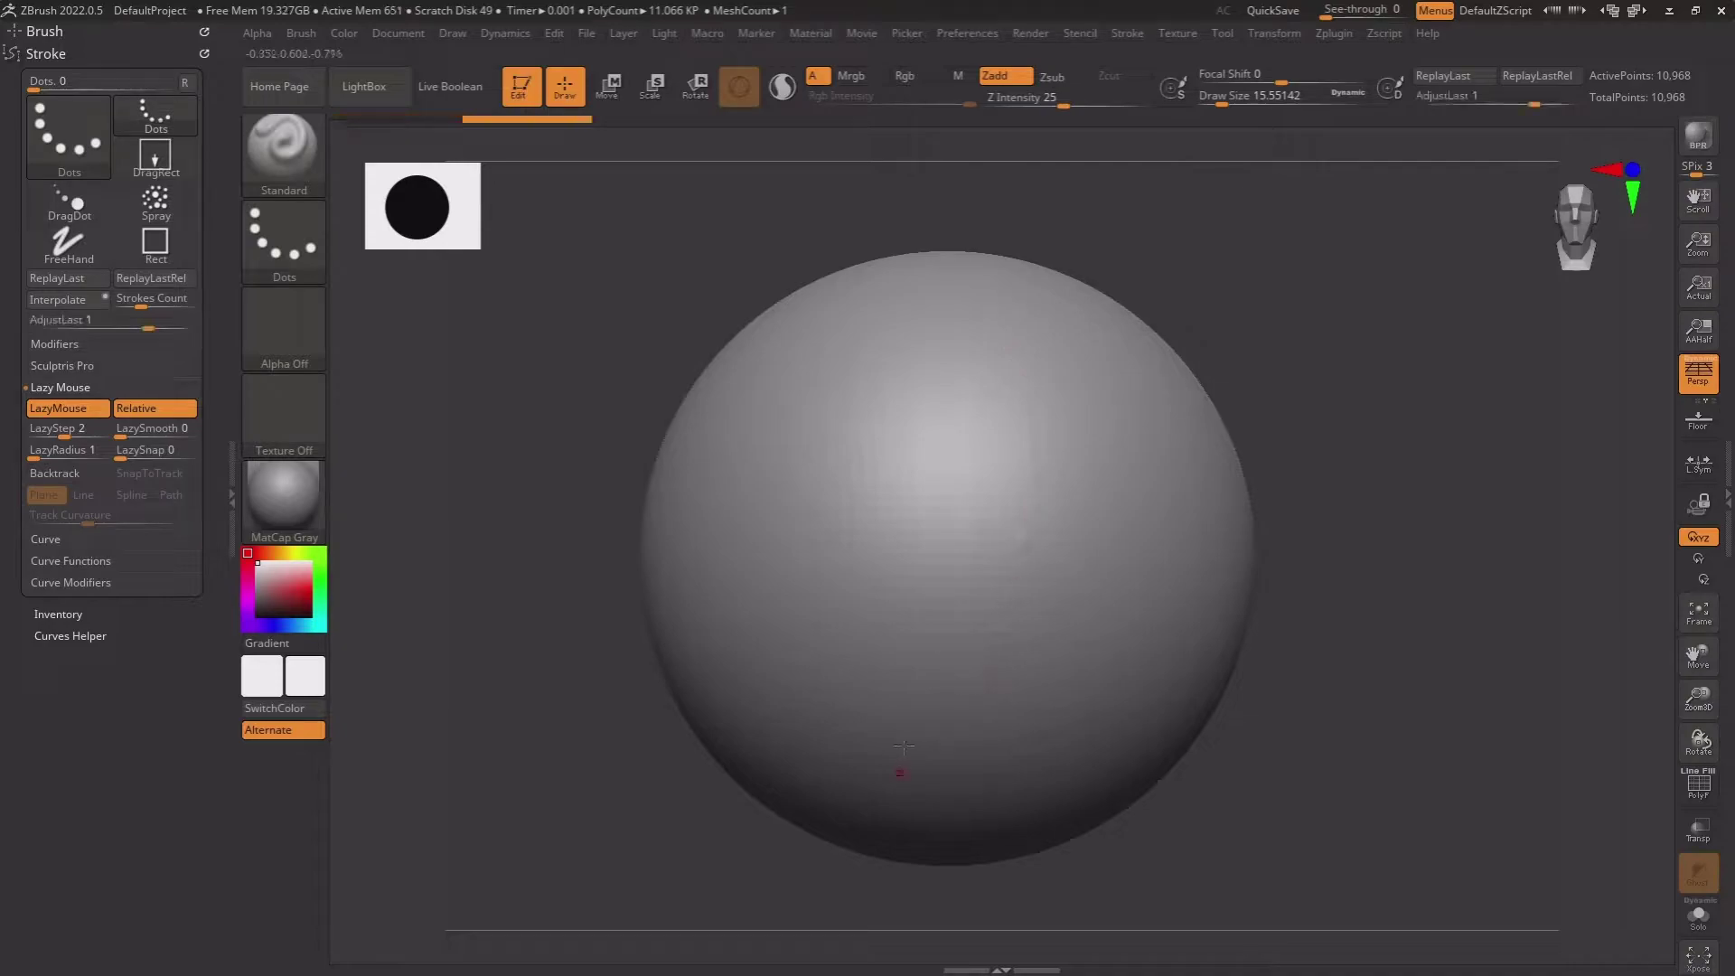
key("ctrl+z")
key("space")
left_click_drag(1012, 360, 1066, 360)
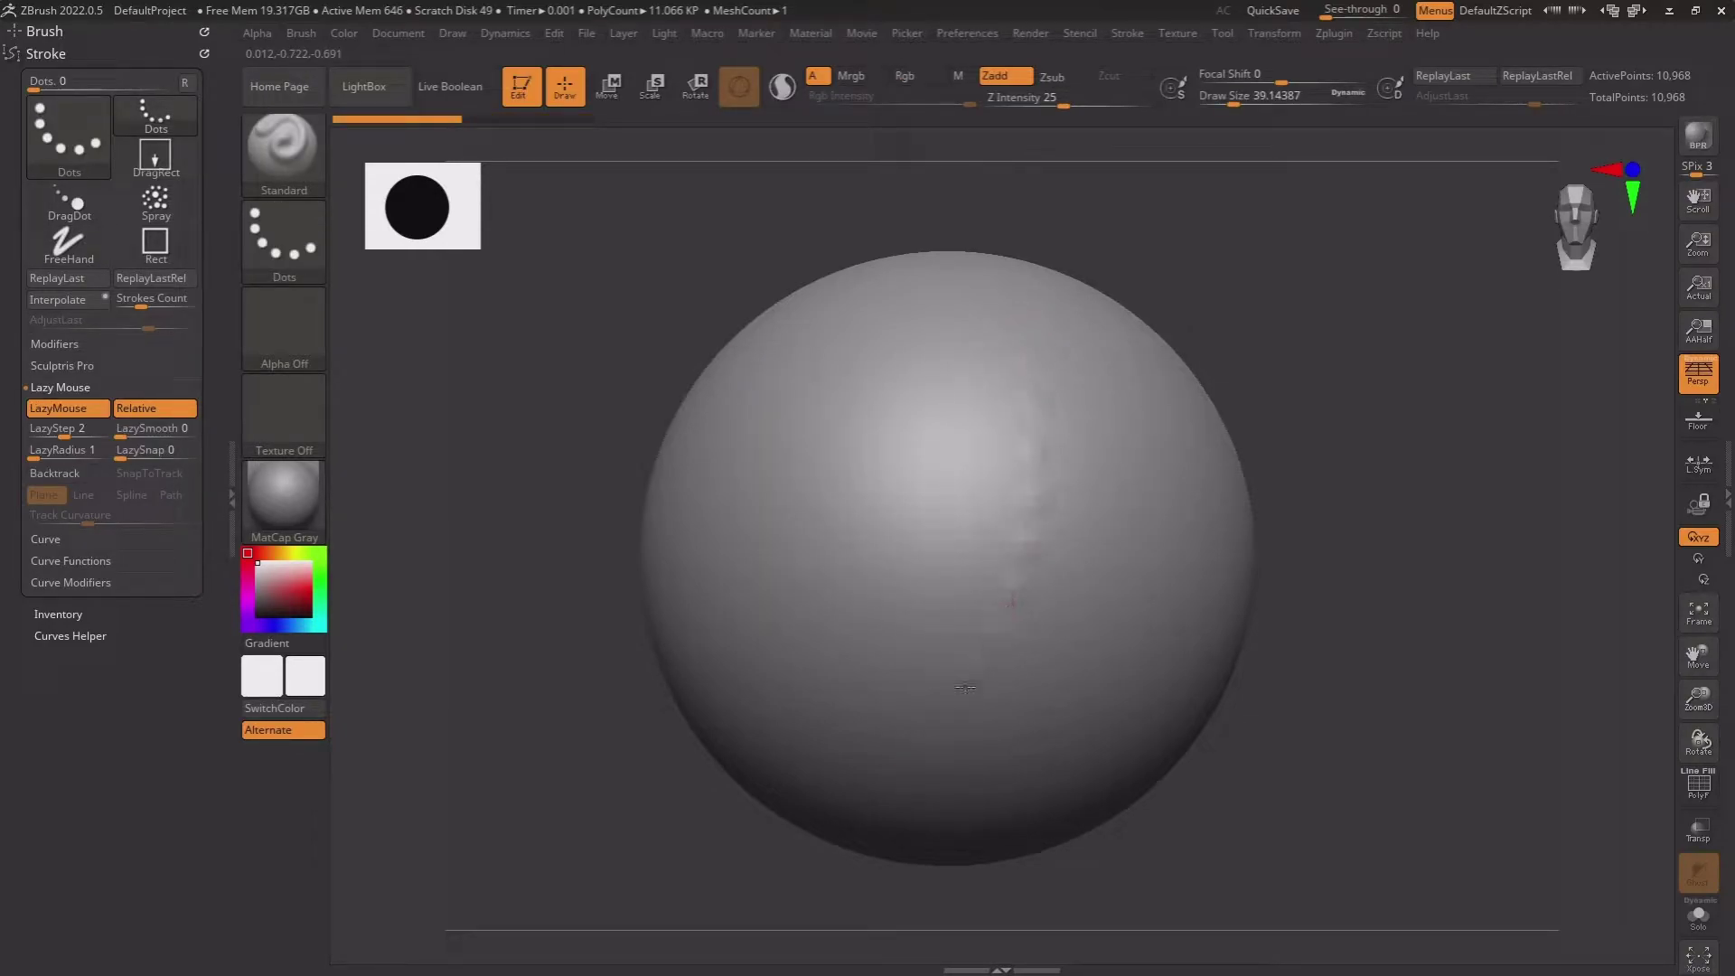
Sculpt a stroke with LazySmooth 16, then reset LazySmooth to 0 and stroke again
key("ctrl+shift+z")
key("ctrl+z")
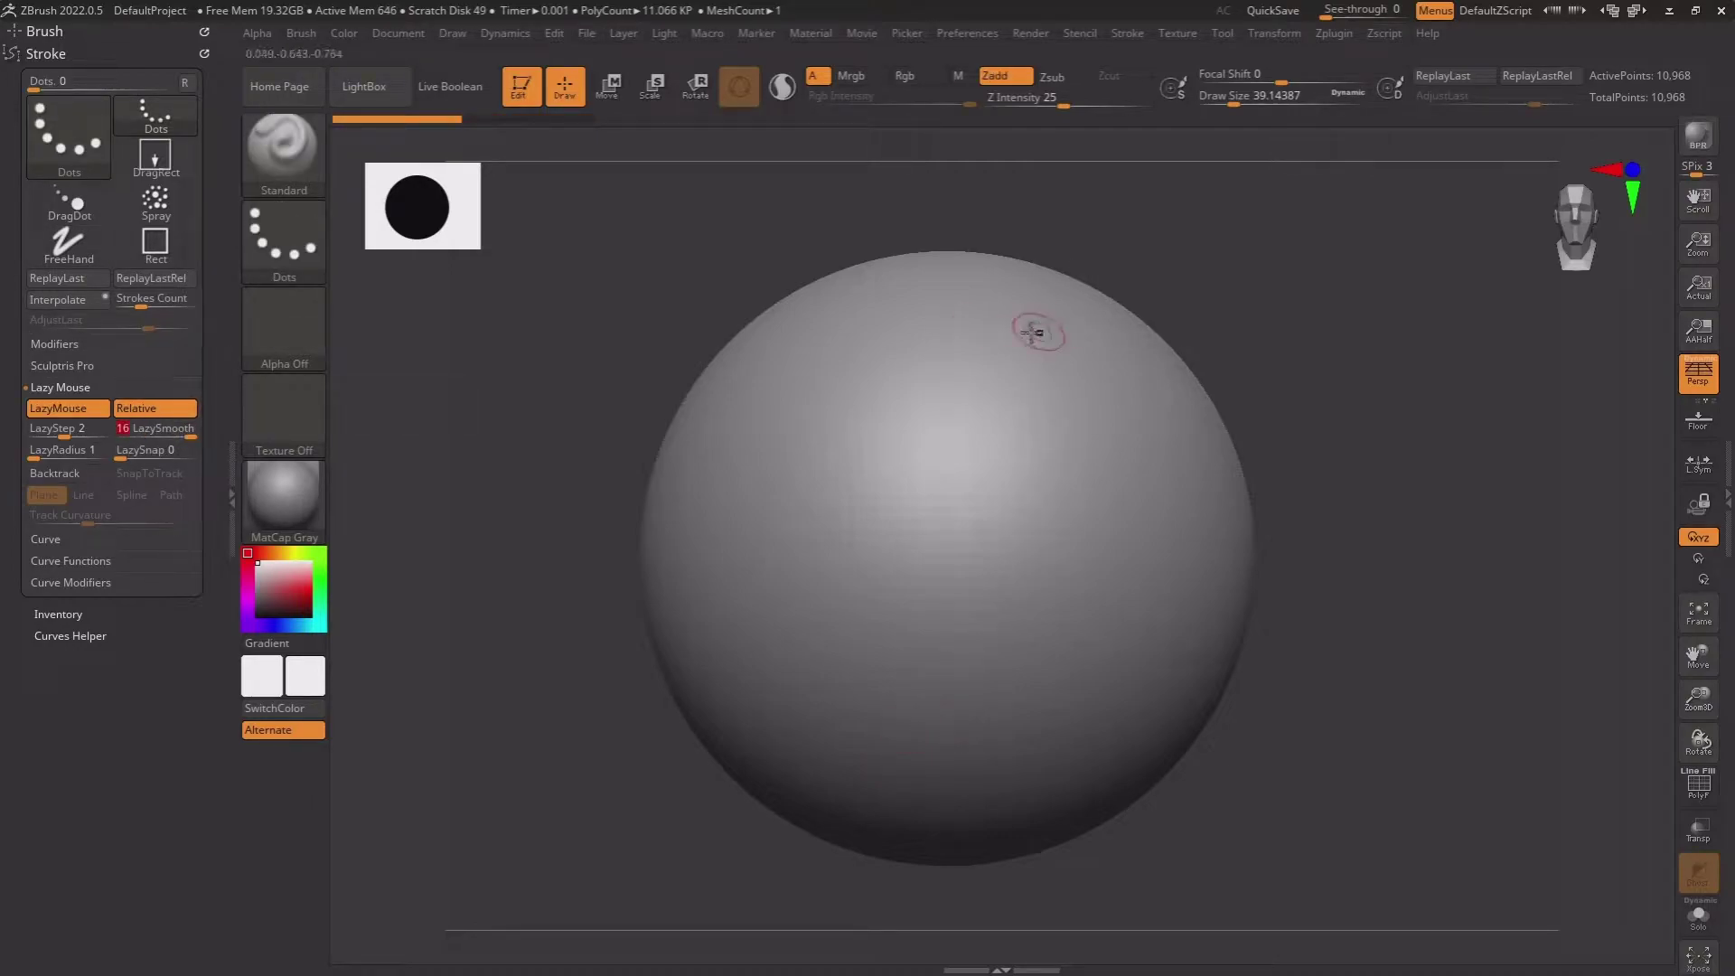
left_click_drag(1034, 333, 1033, 421)
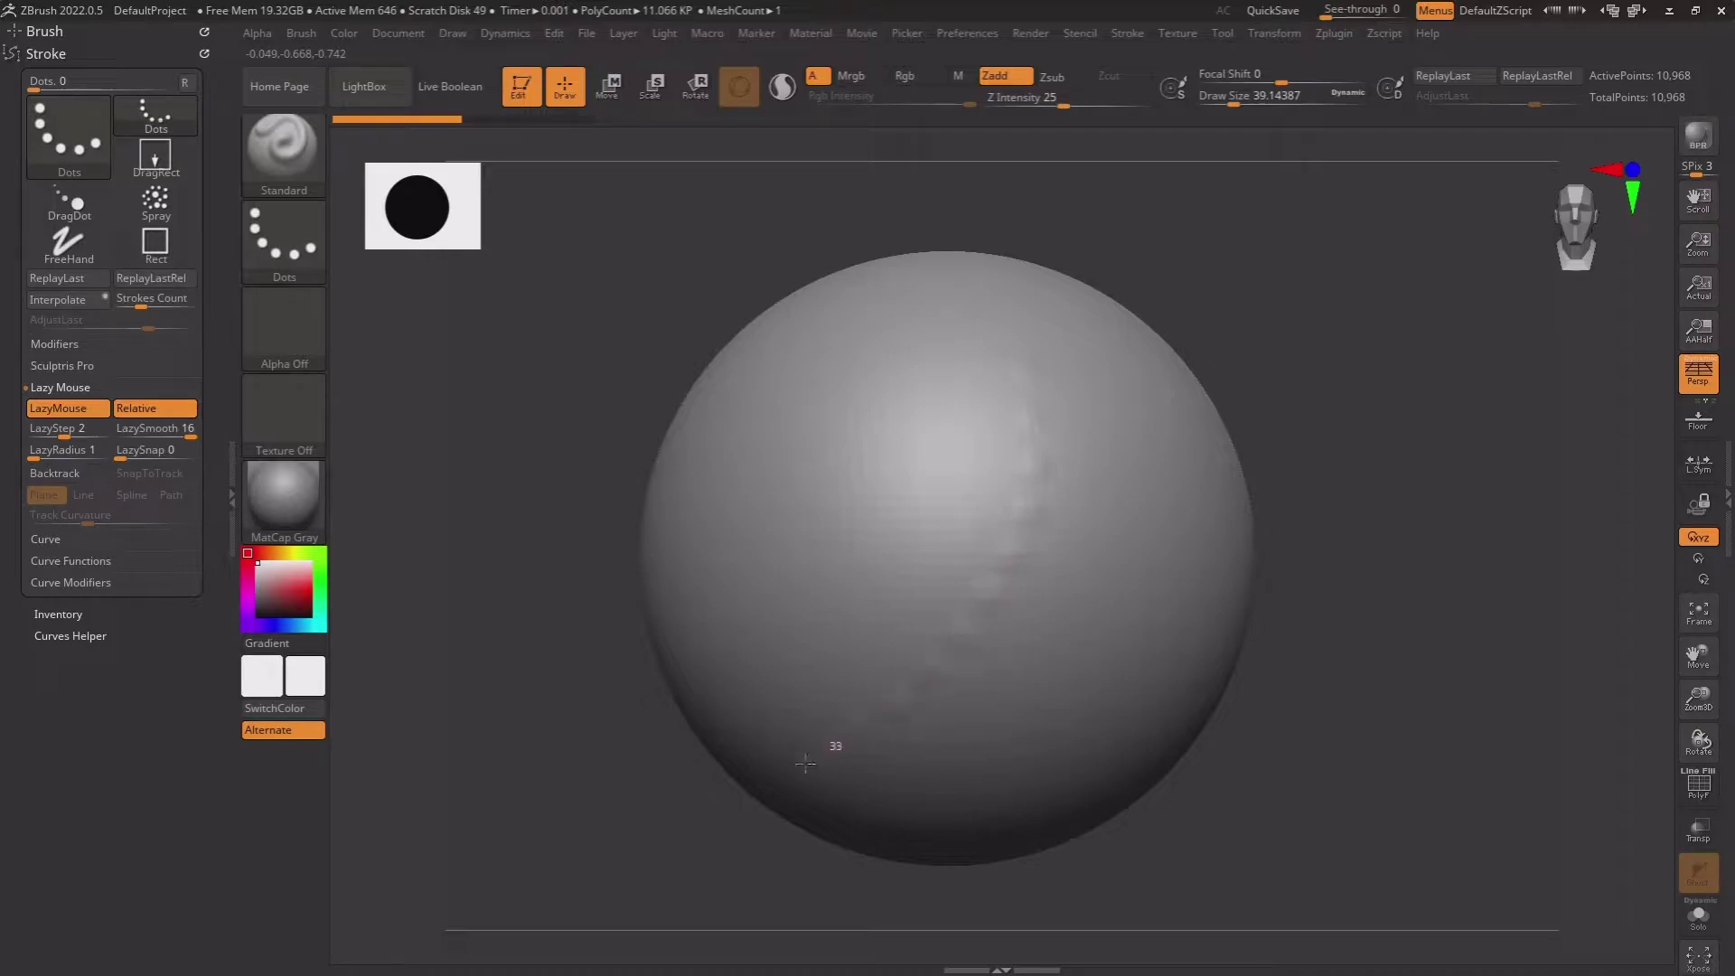
left_click_drag(154, 428, 106, 442)
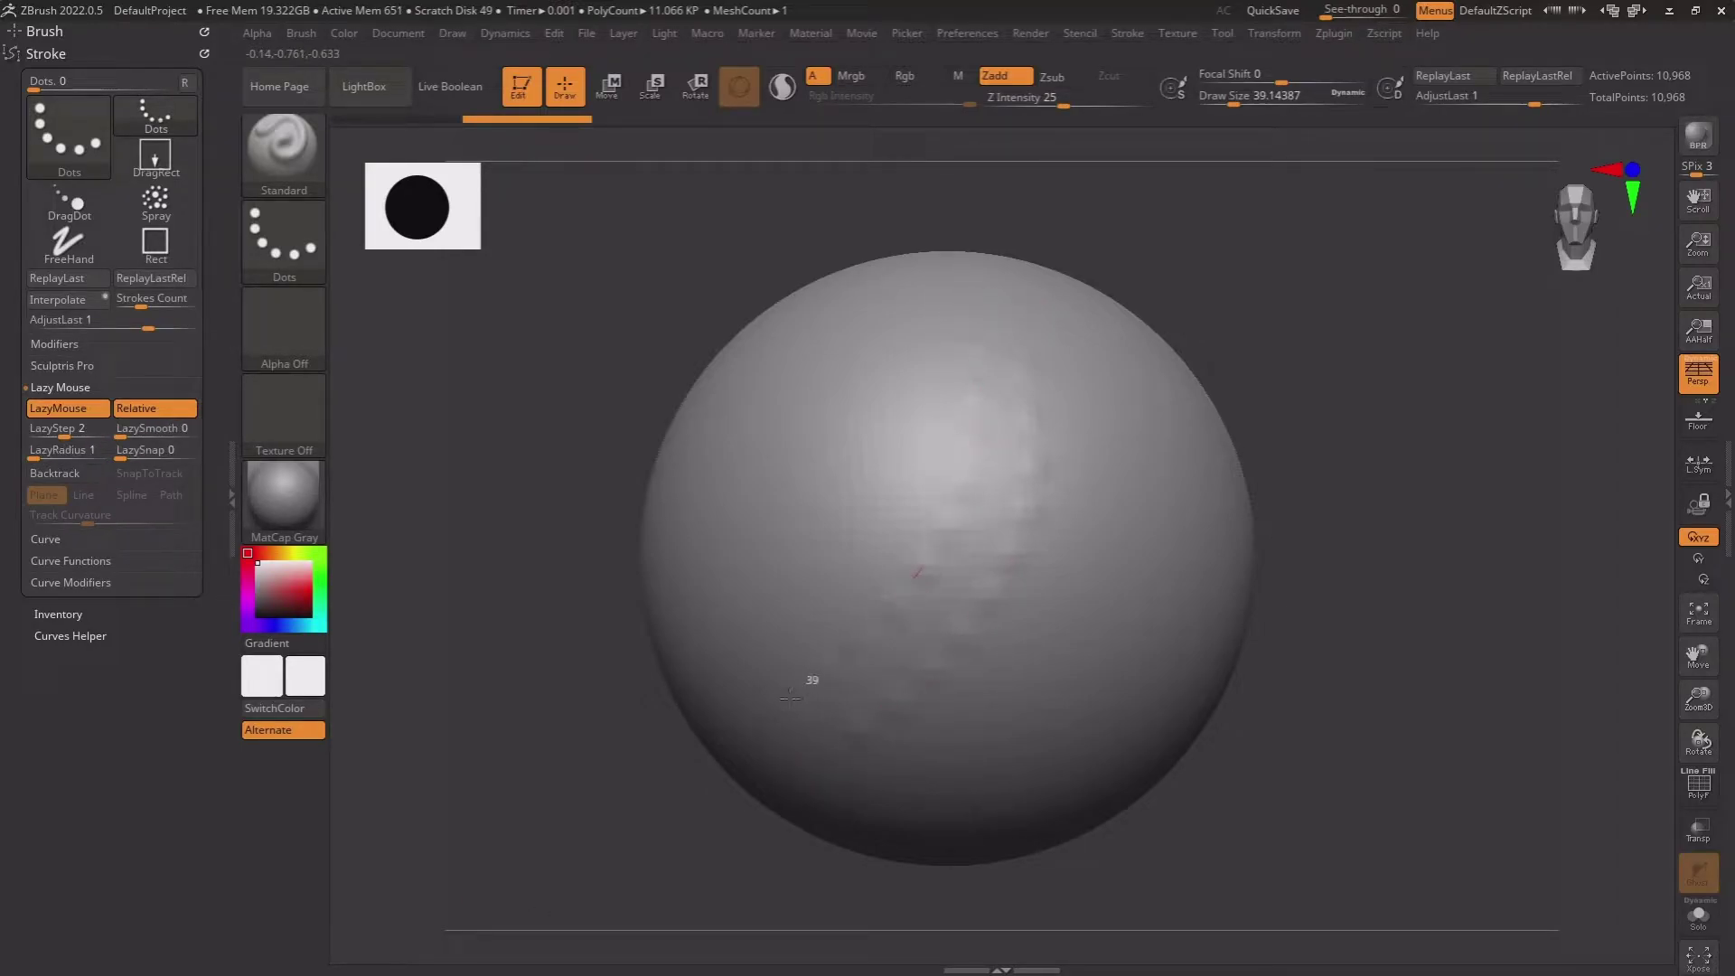
left_click_drag(789, 695, 728, 765)
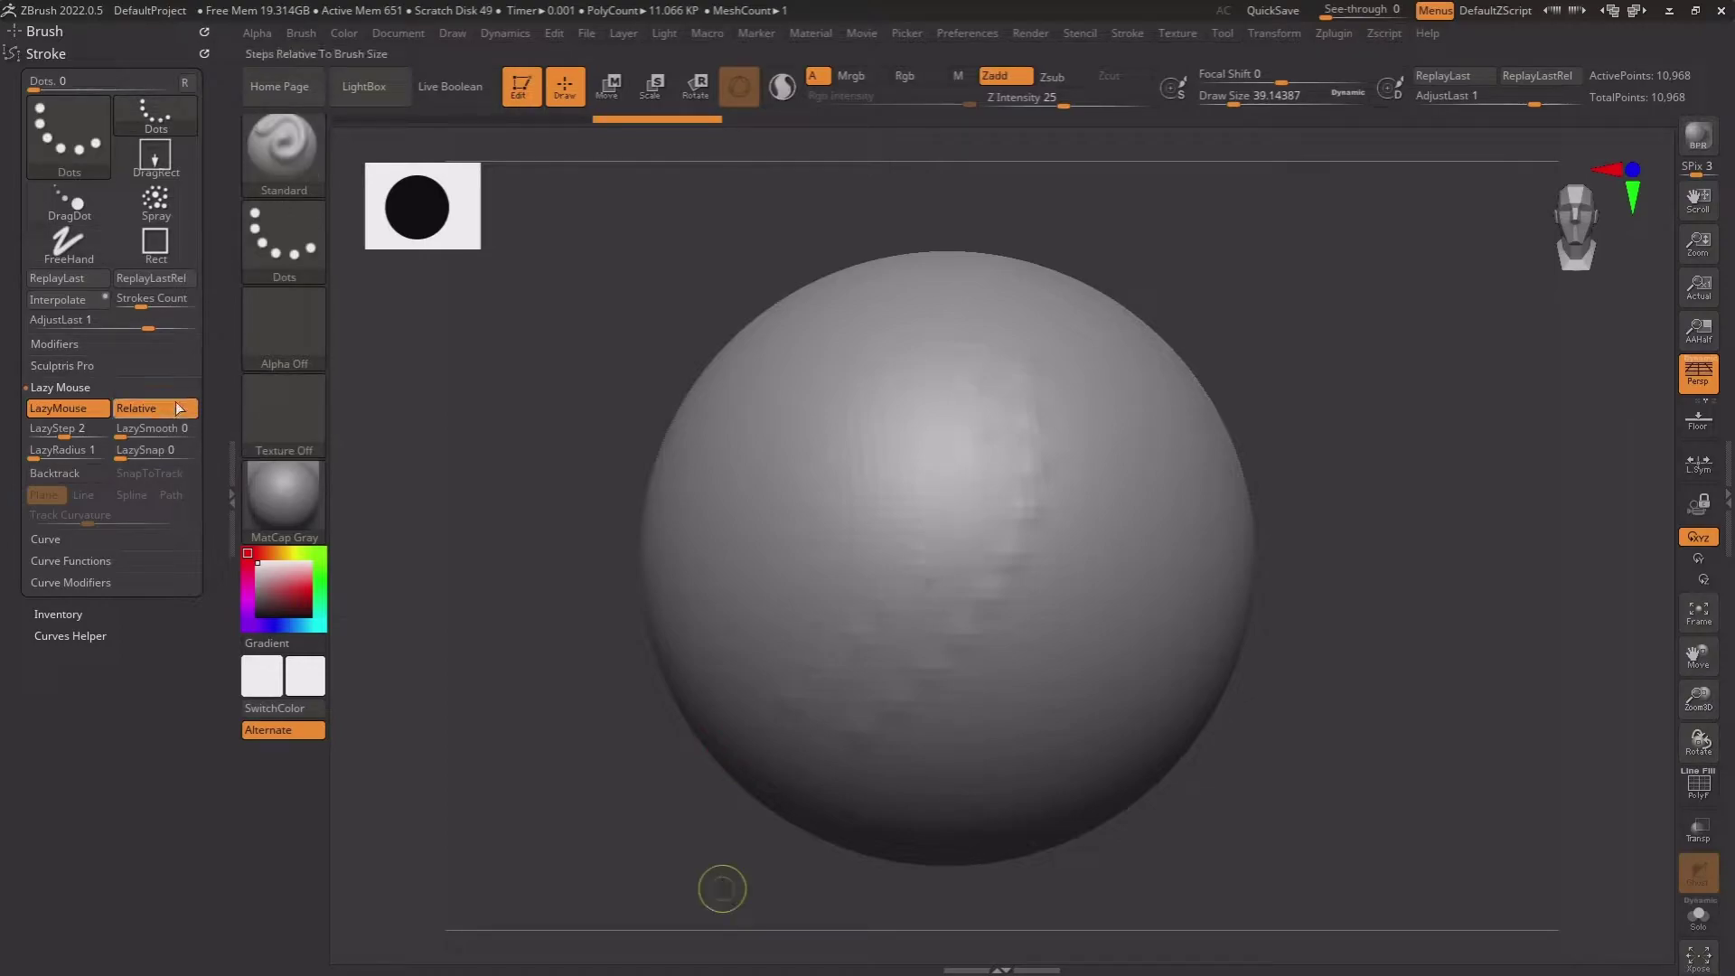
Set LazySmooth to 16, sculpt a dotted stroke down-left across the sphere, then undo it
key("ctrl+z")
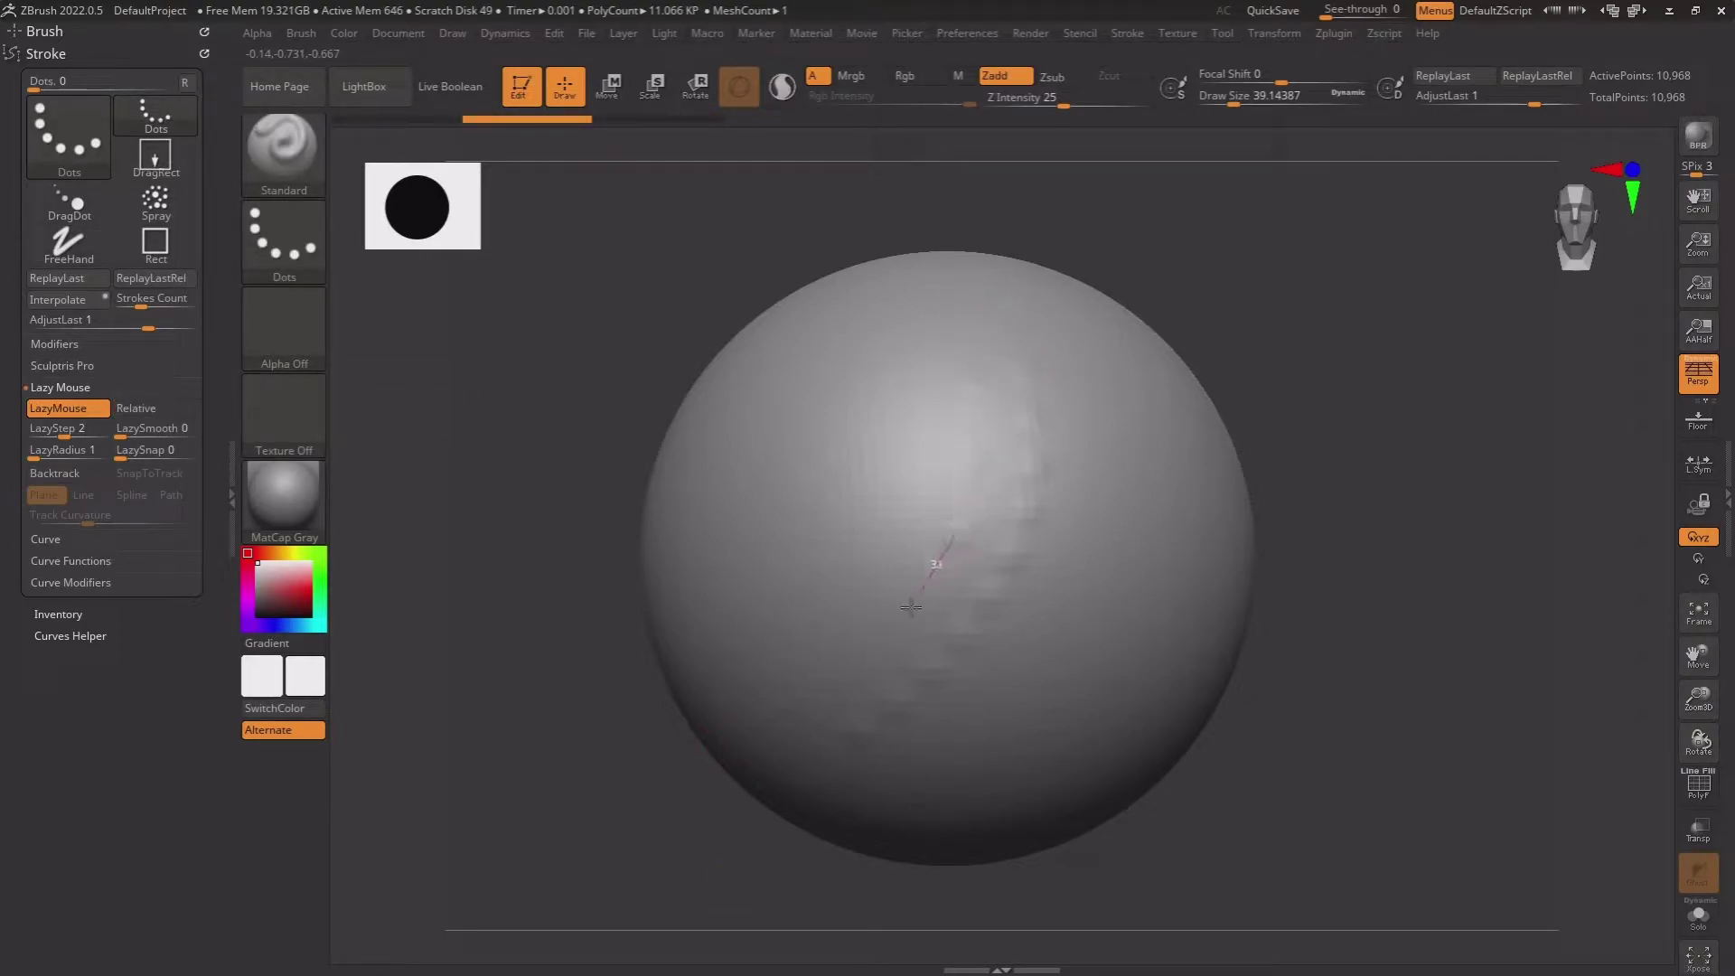
key("ctrl+shift+z")
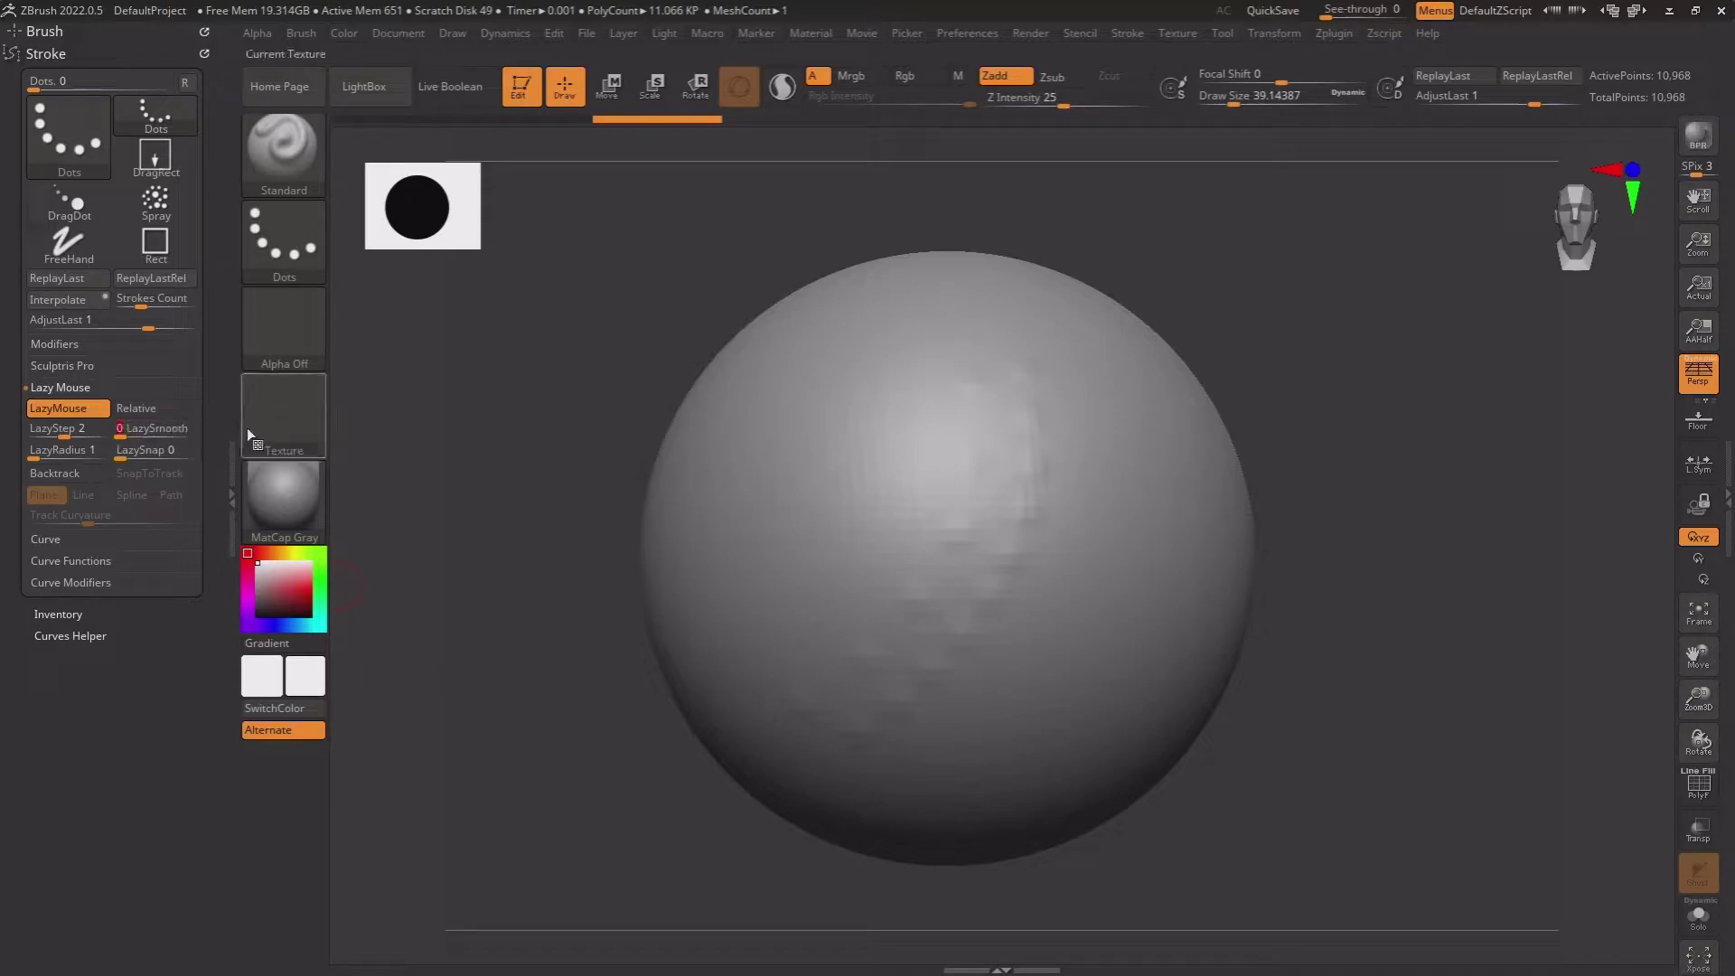
left_click(190, 436)
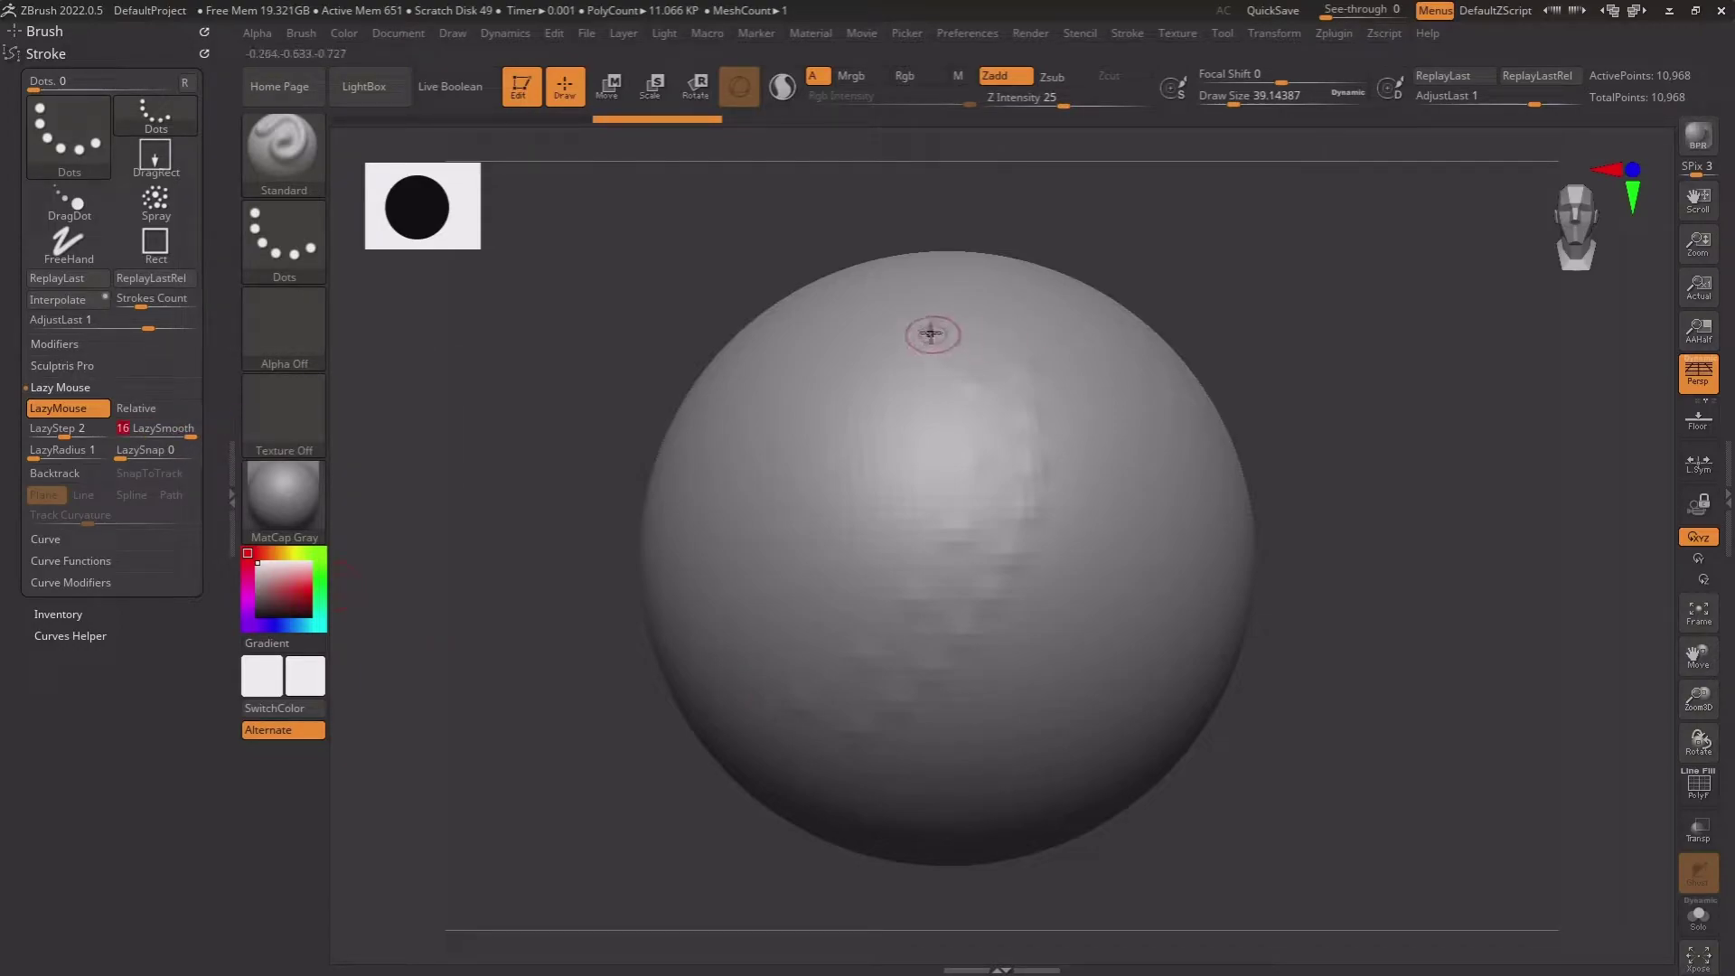
left_click_drag(913, 354, 861, 555)
left_click_drag(763, 678, 684, 767)
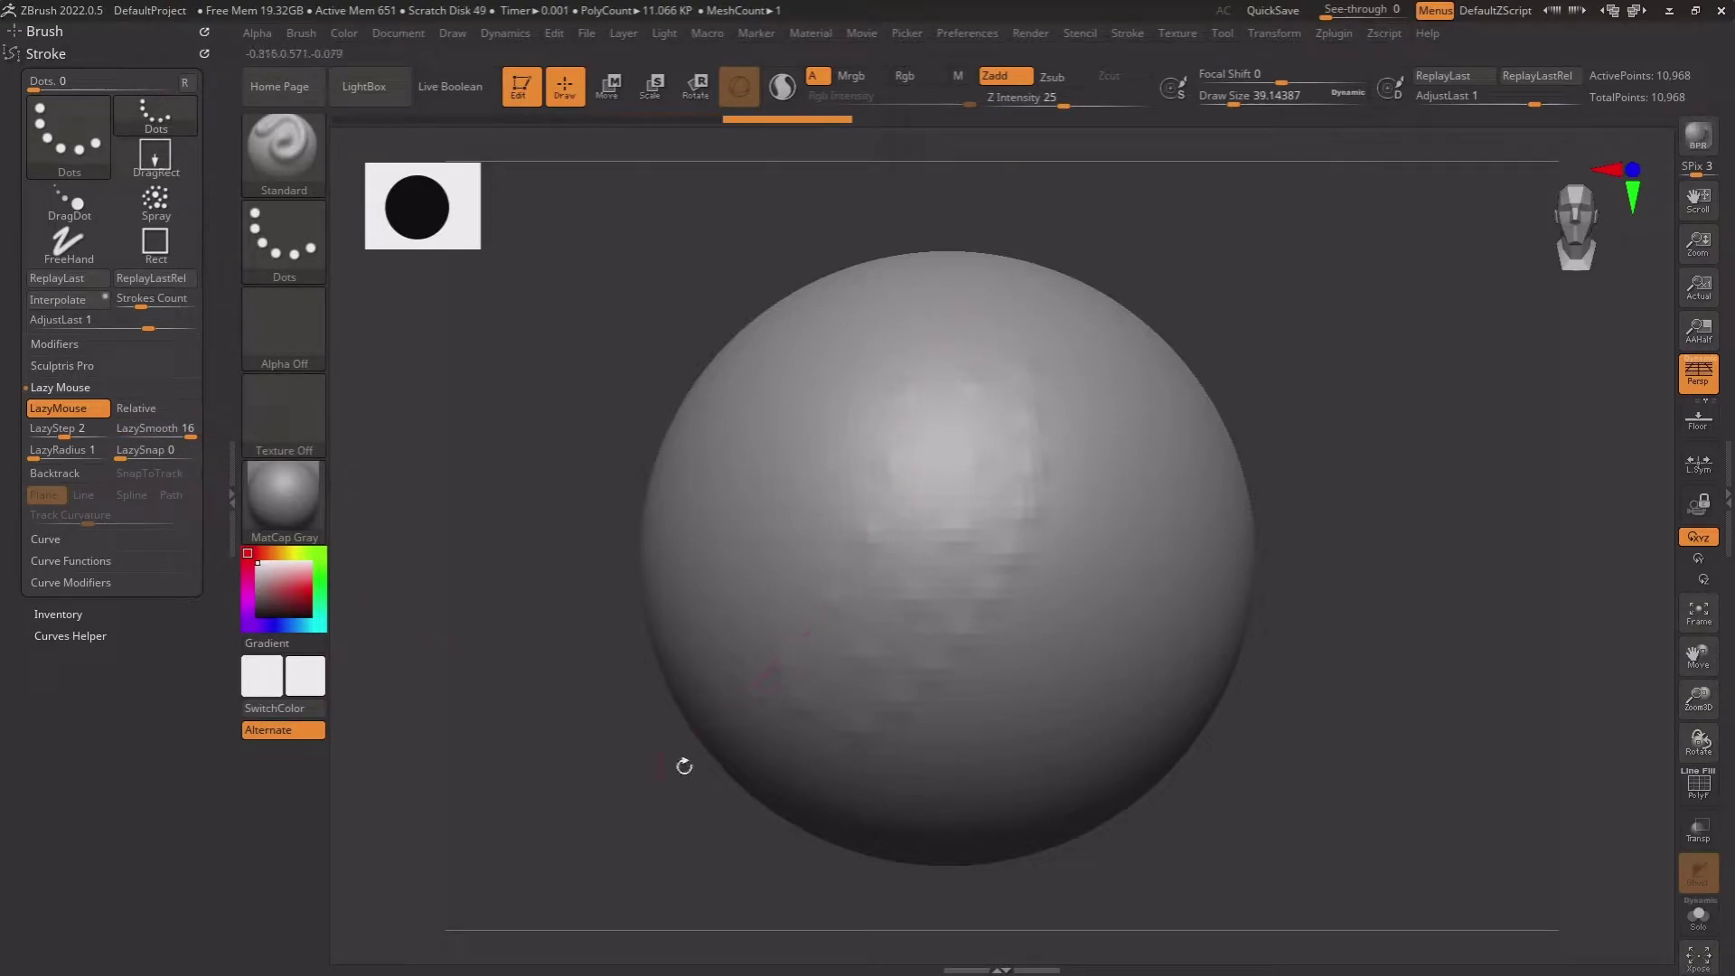
key("ctrl+z")
key("ctrl+z")
key("ctrl+z")
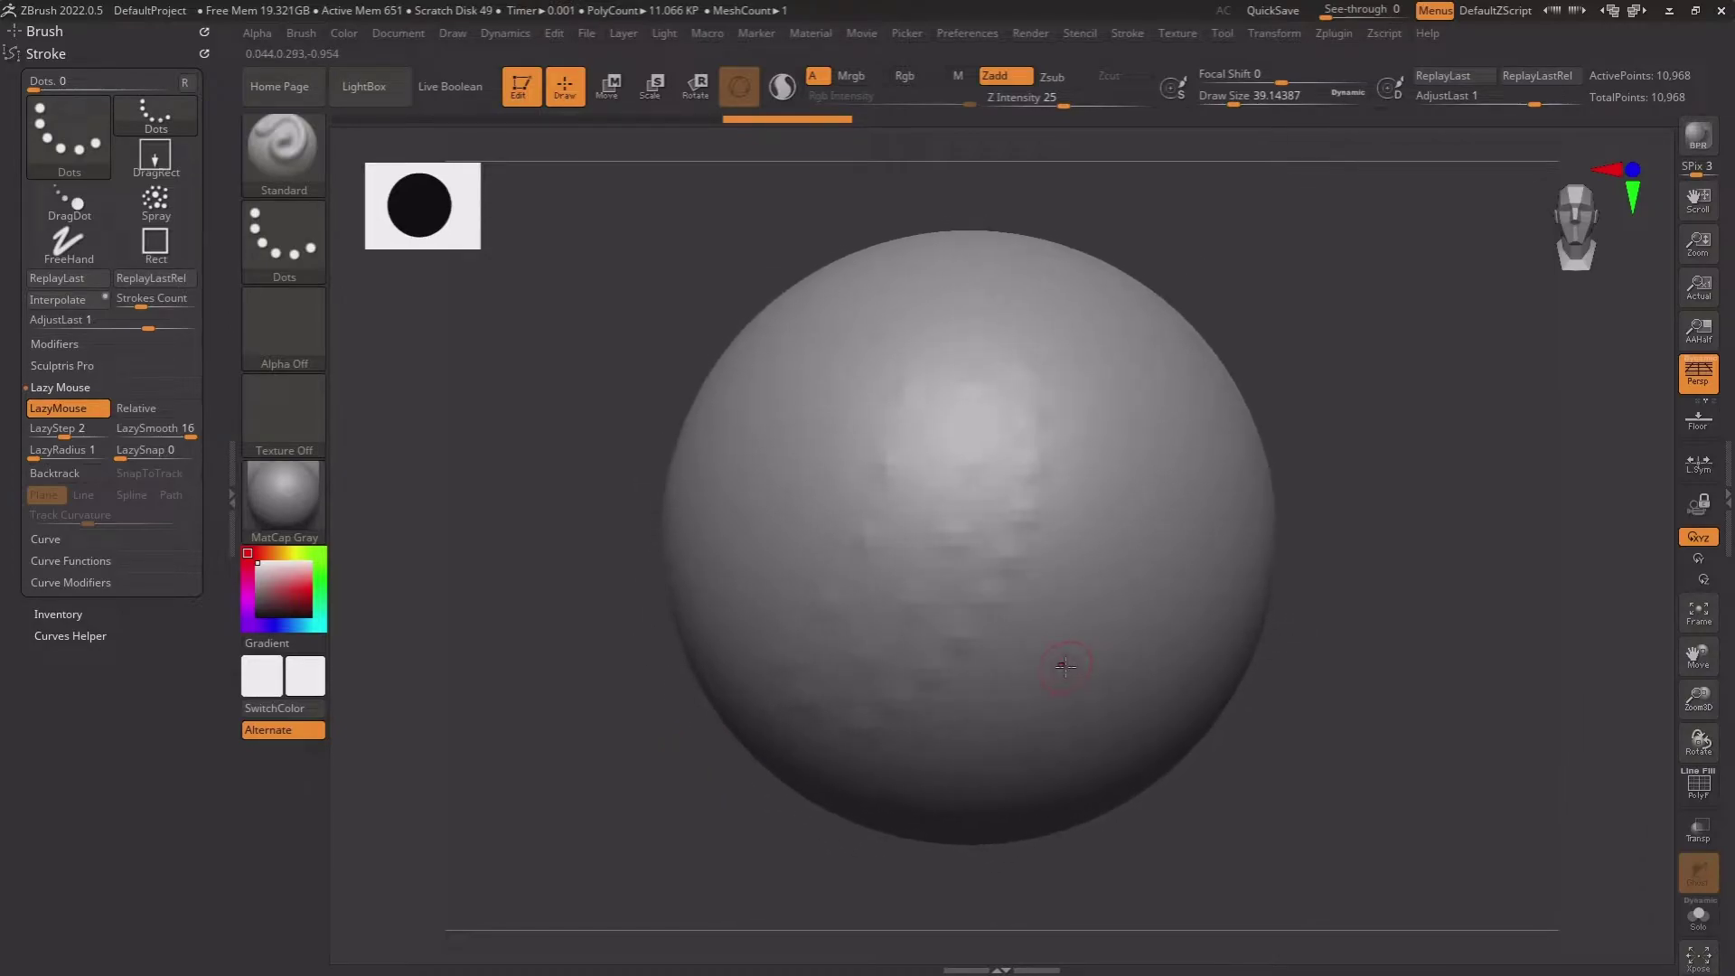
With Relative on and LazySmooth 0, stroke down the sphere's centre, then lower LazyRadius and stroke again
left_click(136, 408)
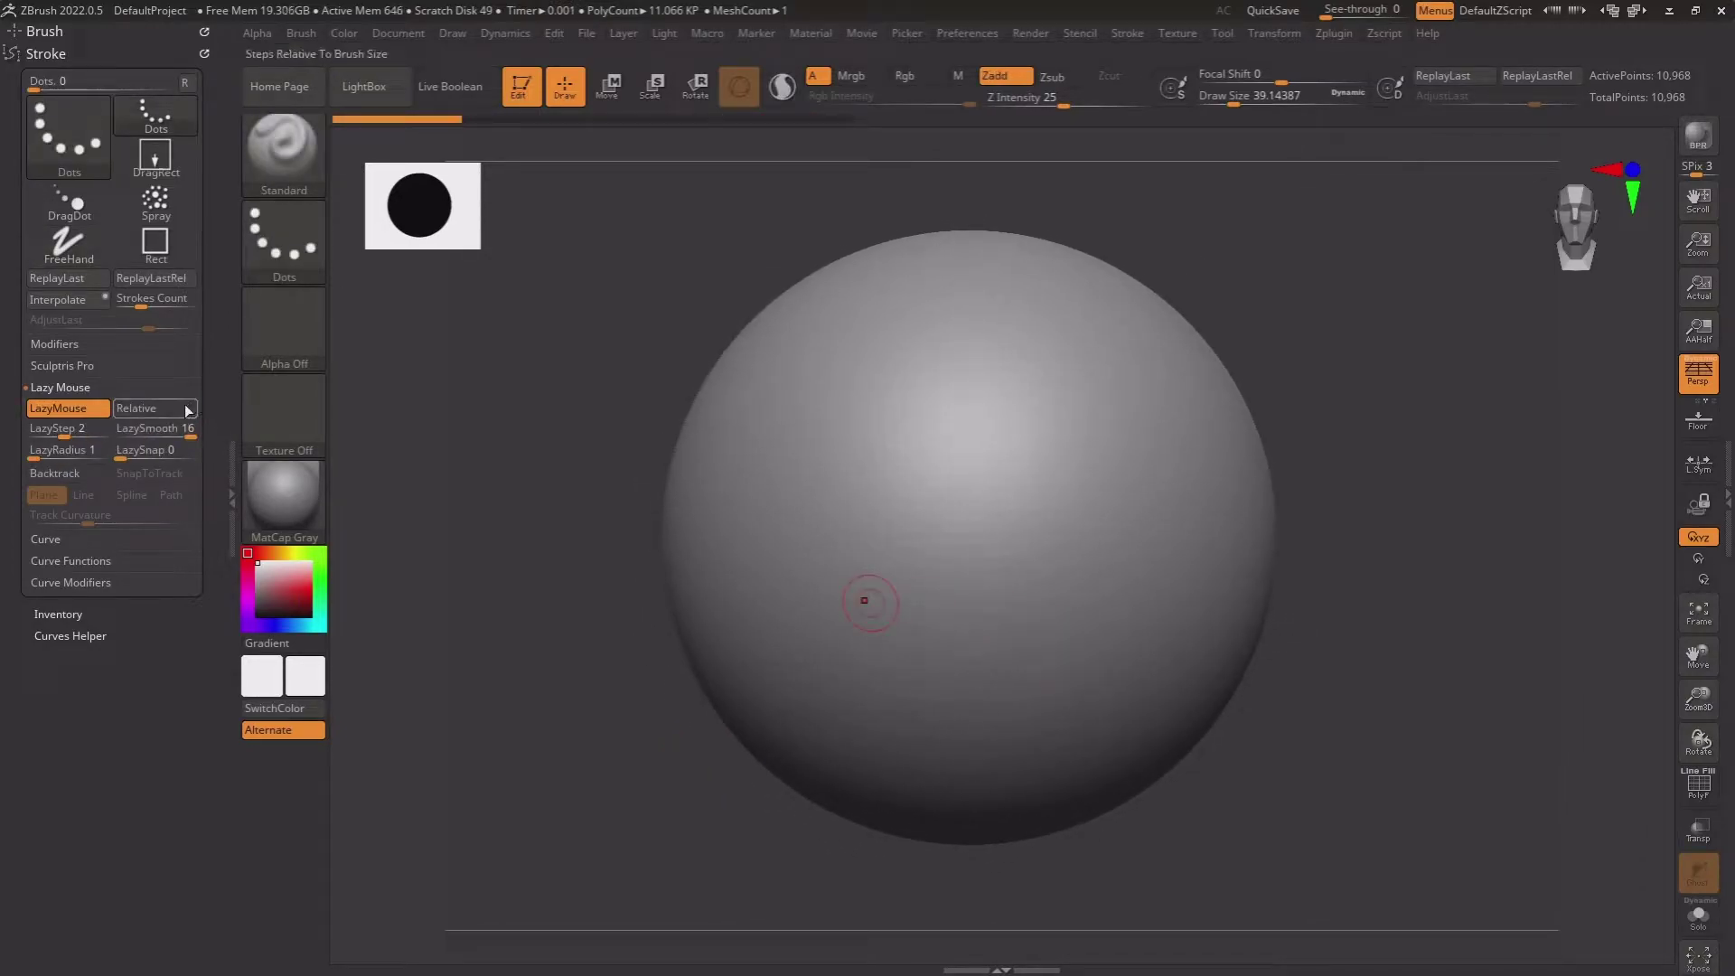
mouse_move(185, 428)
left_mouse_down()
mouse_move(116, 429)
mouse_move(68, 458)
mouse_move(127, 457)
left_mouse_up()
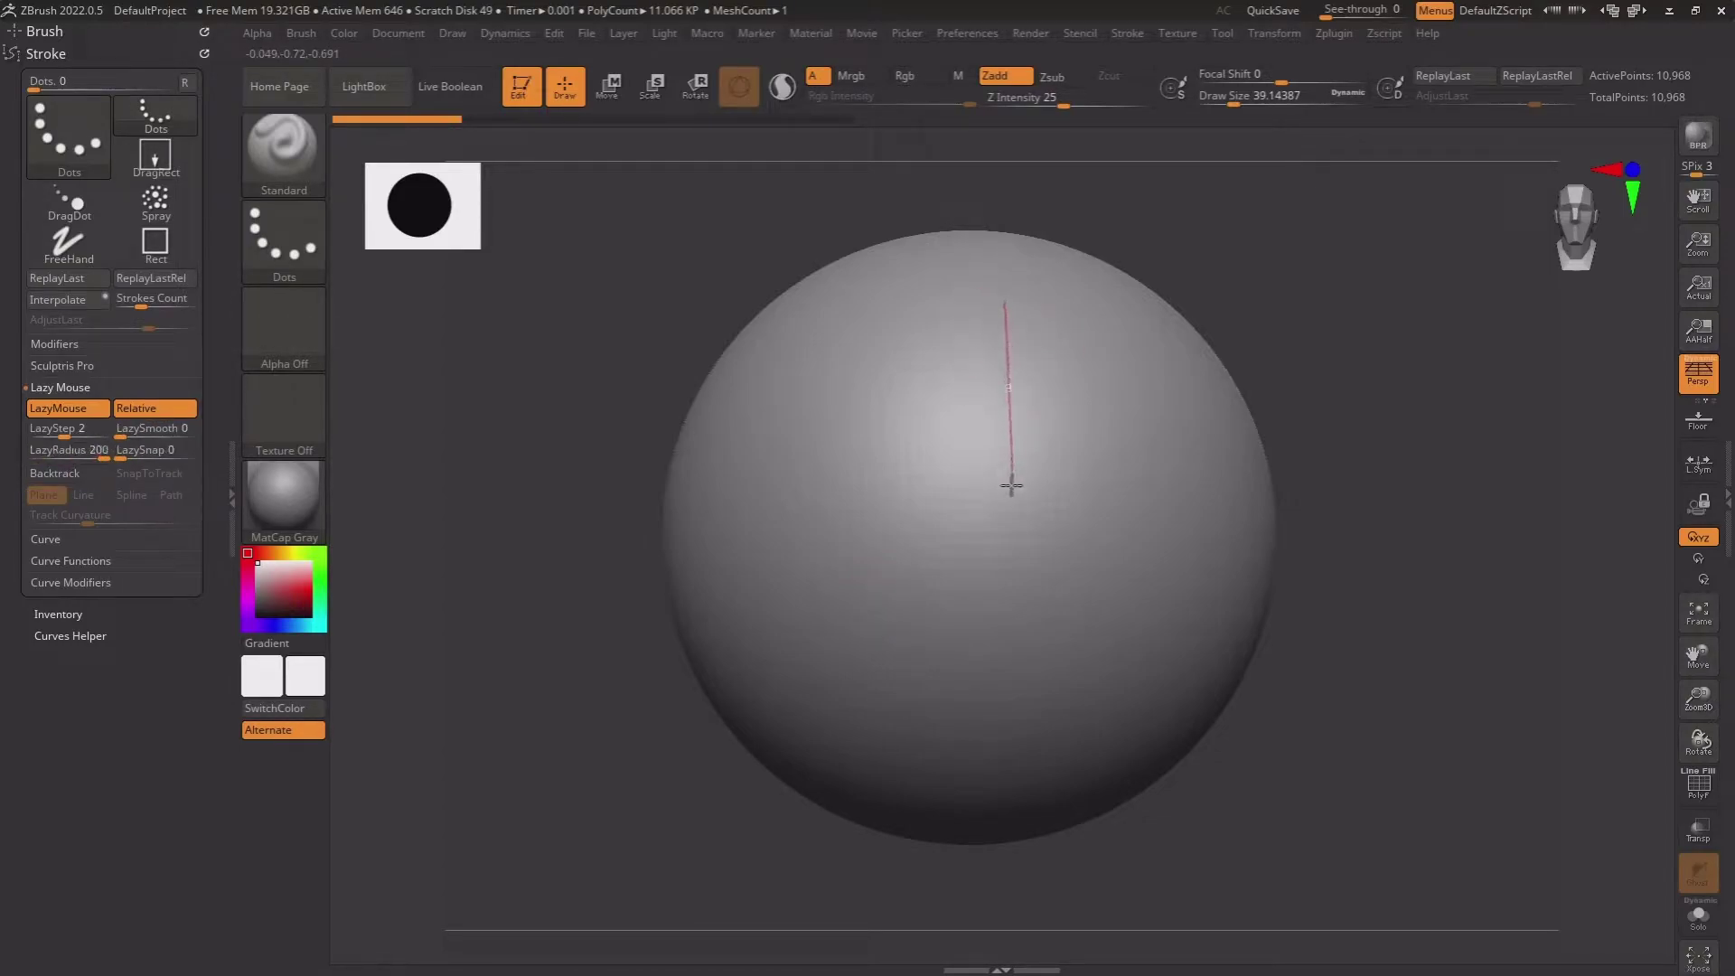
left_click_drag(1011, 486, 972, 671)
left_click_drag(822, 915, 808, 908)
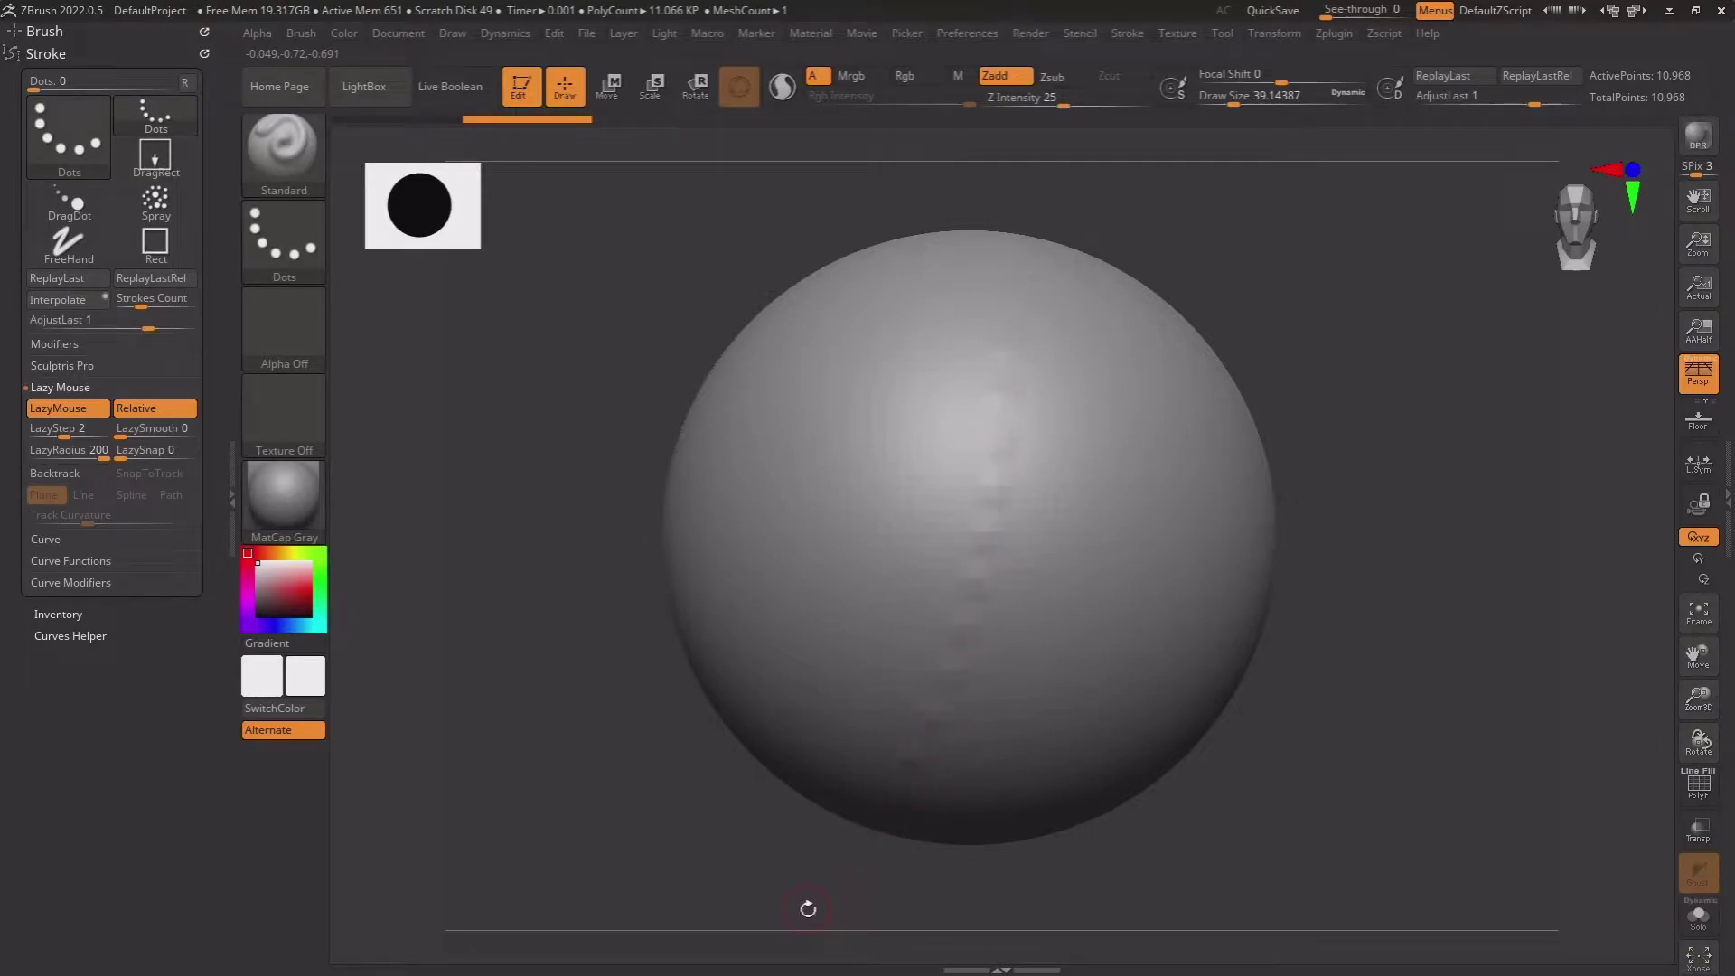
left_click_drag(104, 449, 29, 449)
left_click_drag(990, 723, 930, 807)
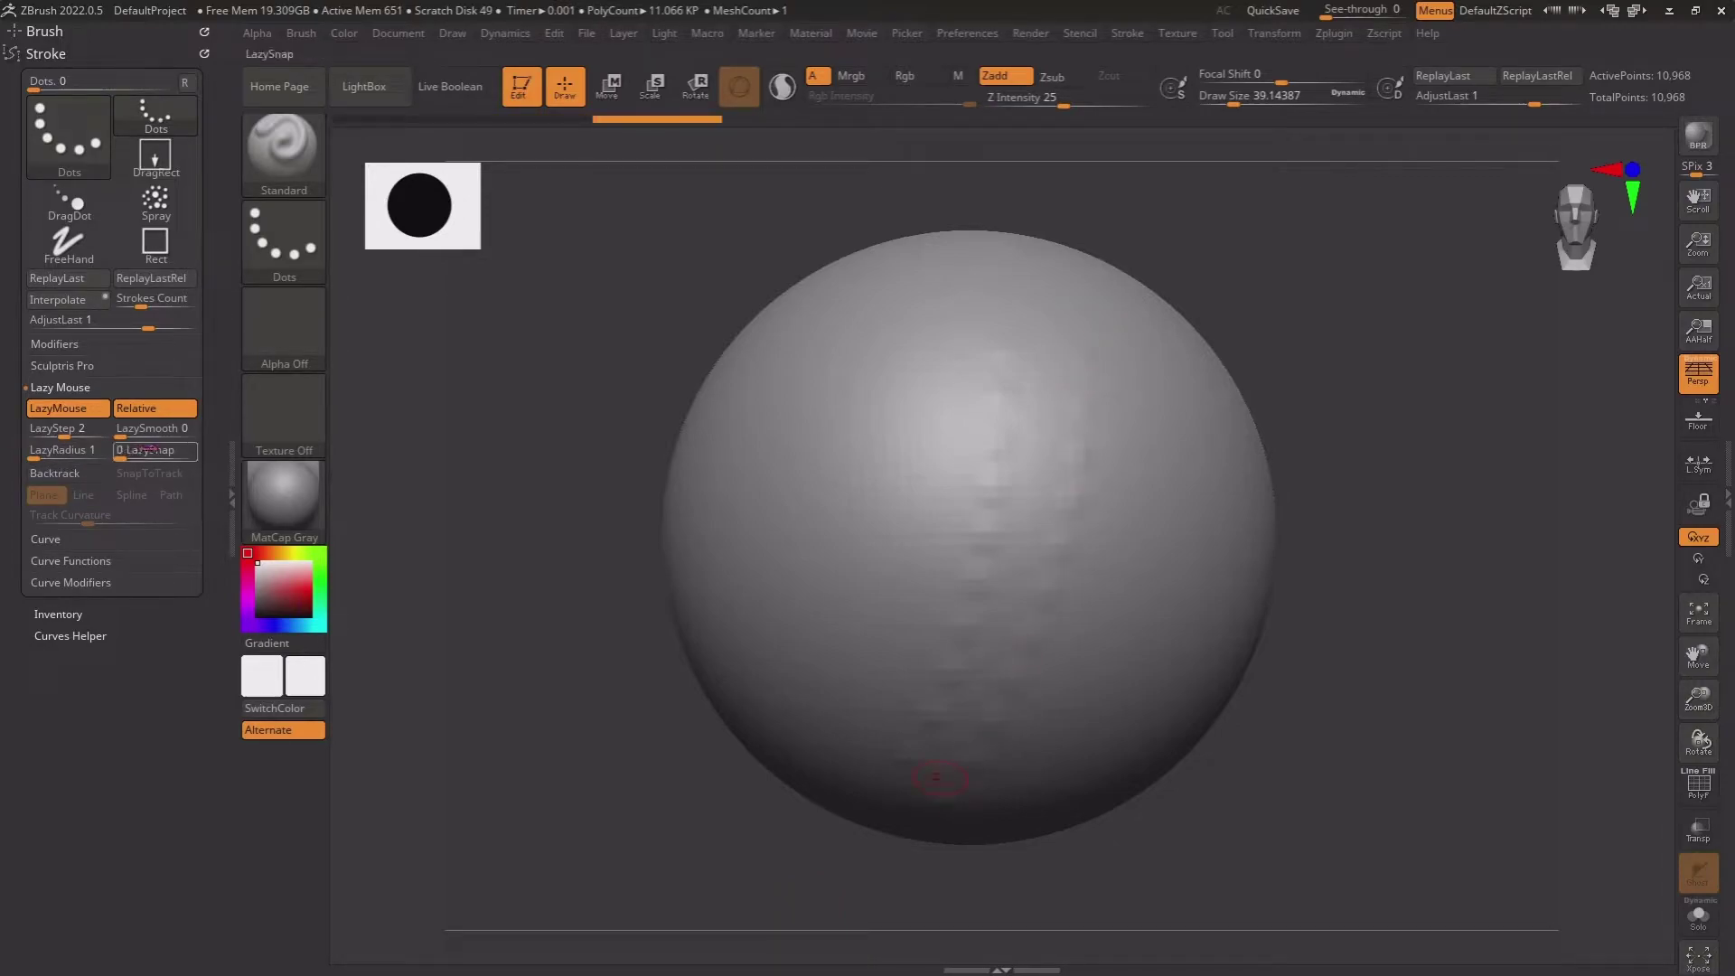
Test LazySnap at 100 with single dabs and adjust the LazyRadius value
left_click_drag(140, 449, 200, 449)
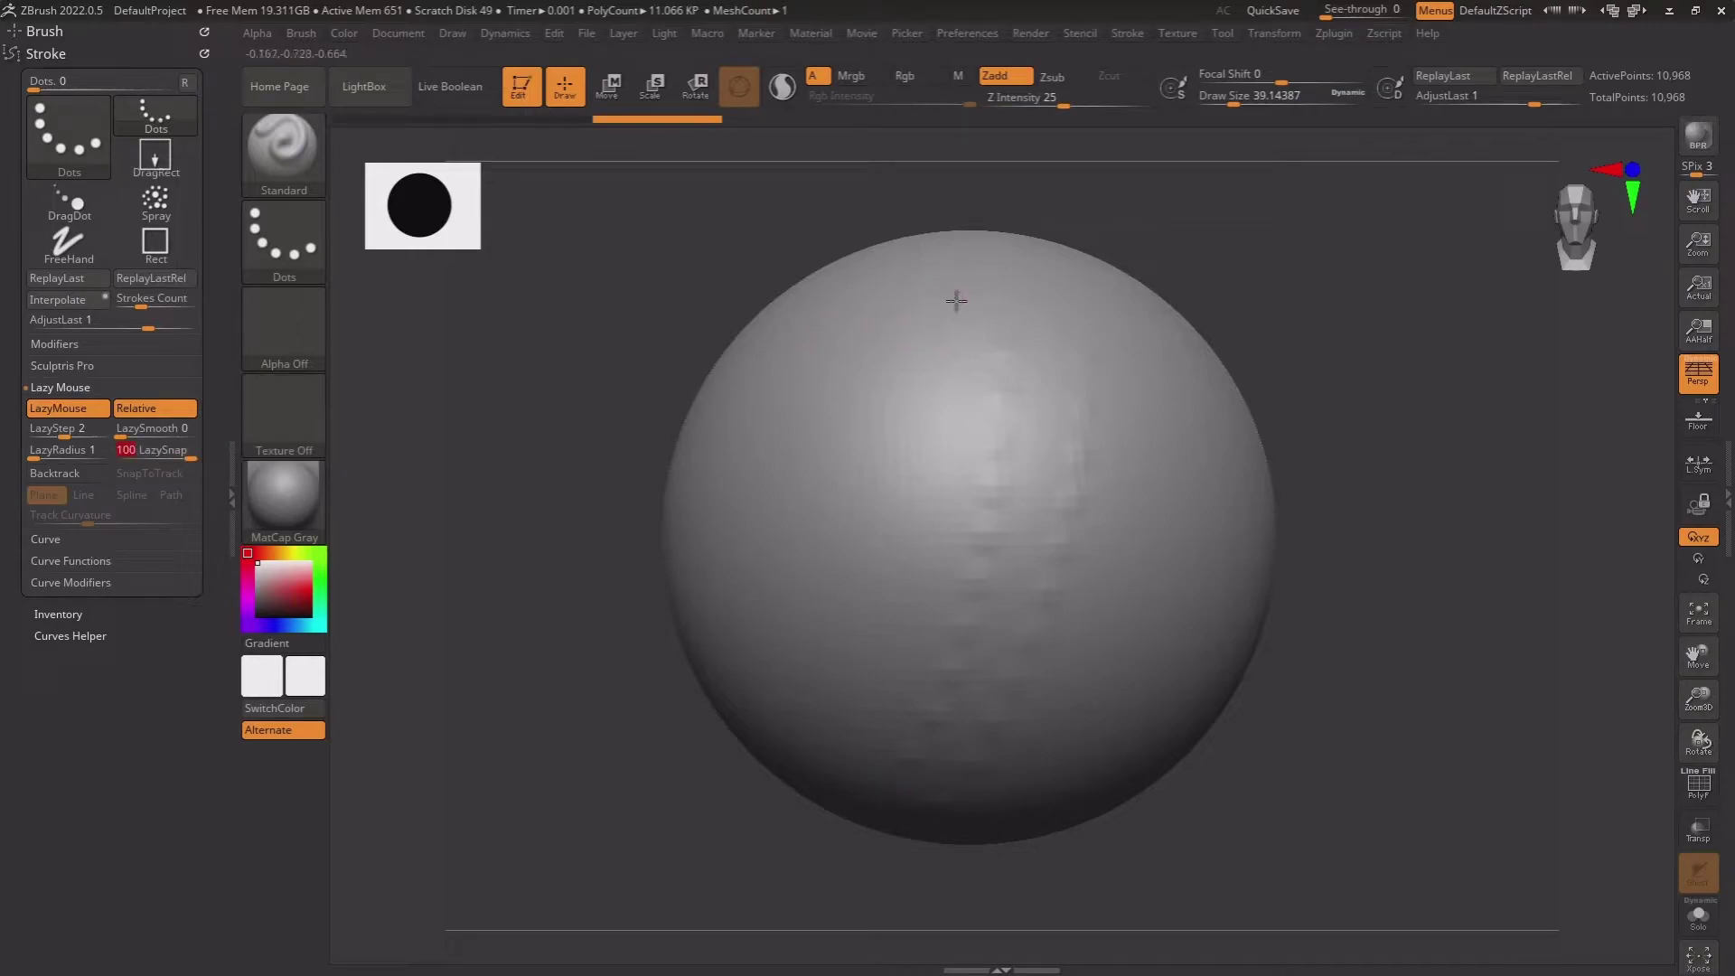
left_click(810, 795)
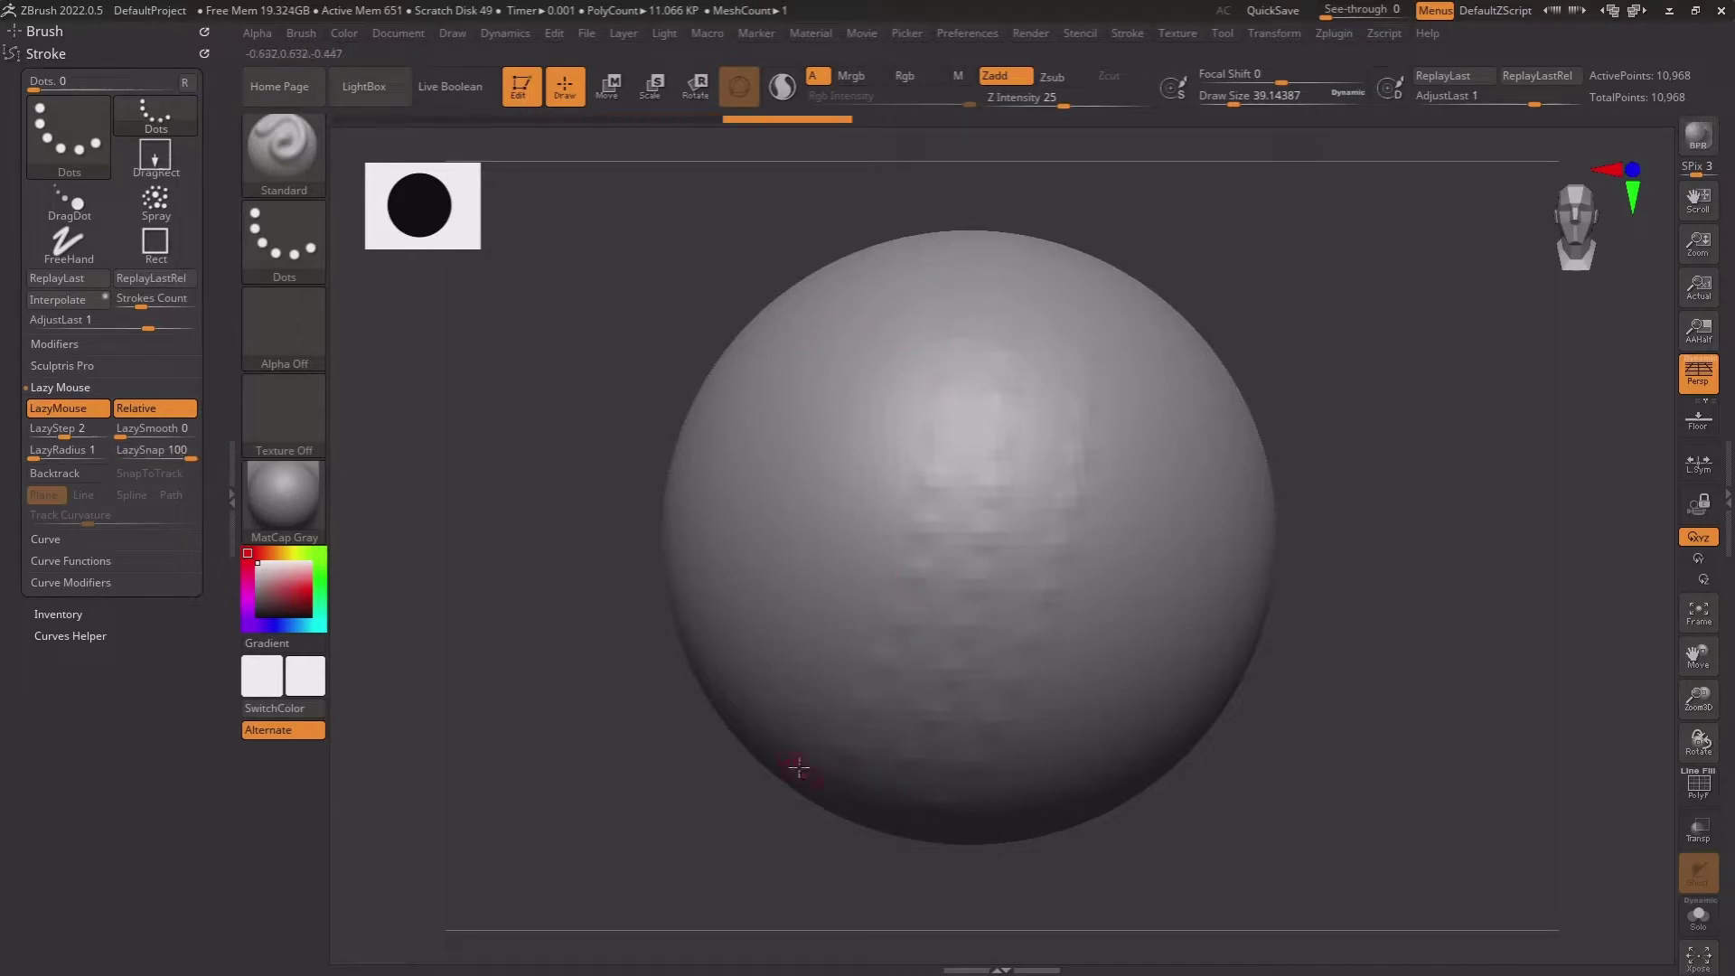
left_click(81, 457)
left_click_drag(99, 454, 72, 454)
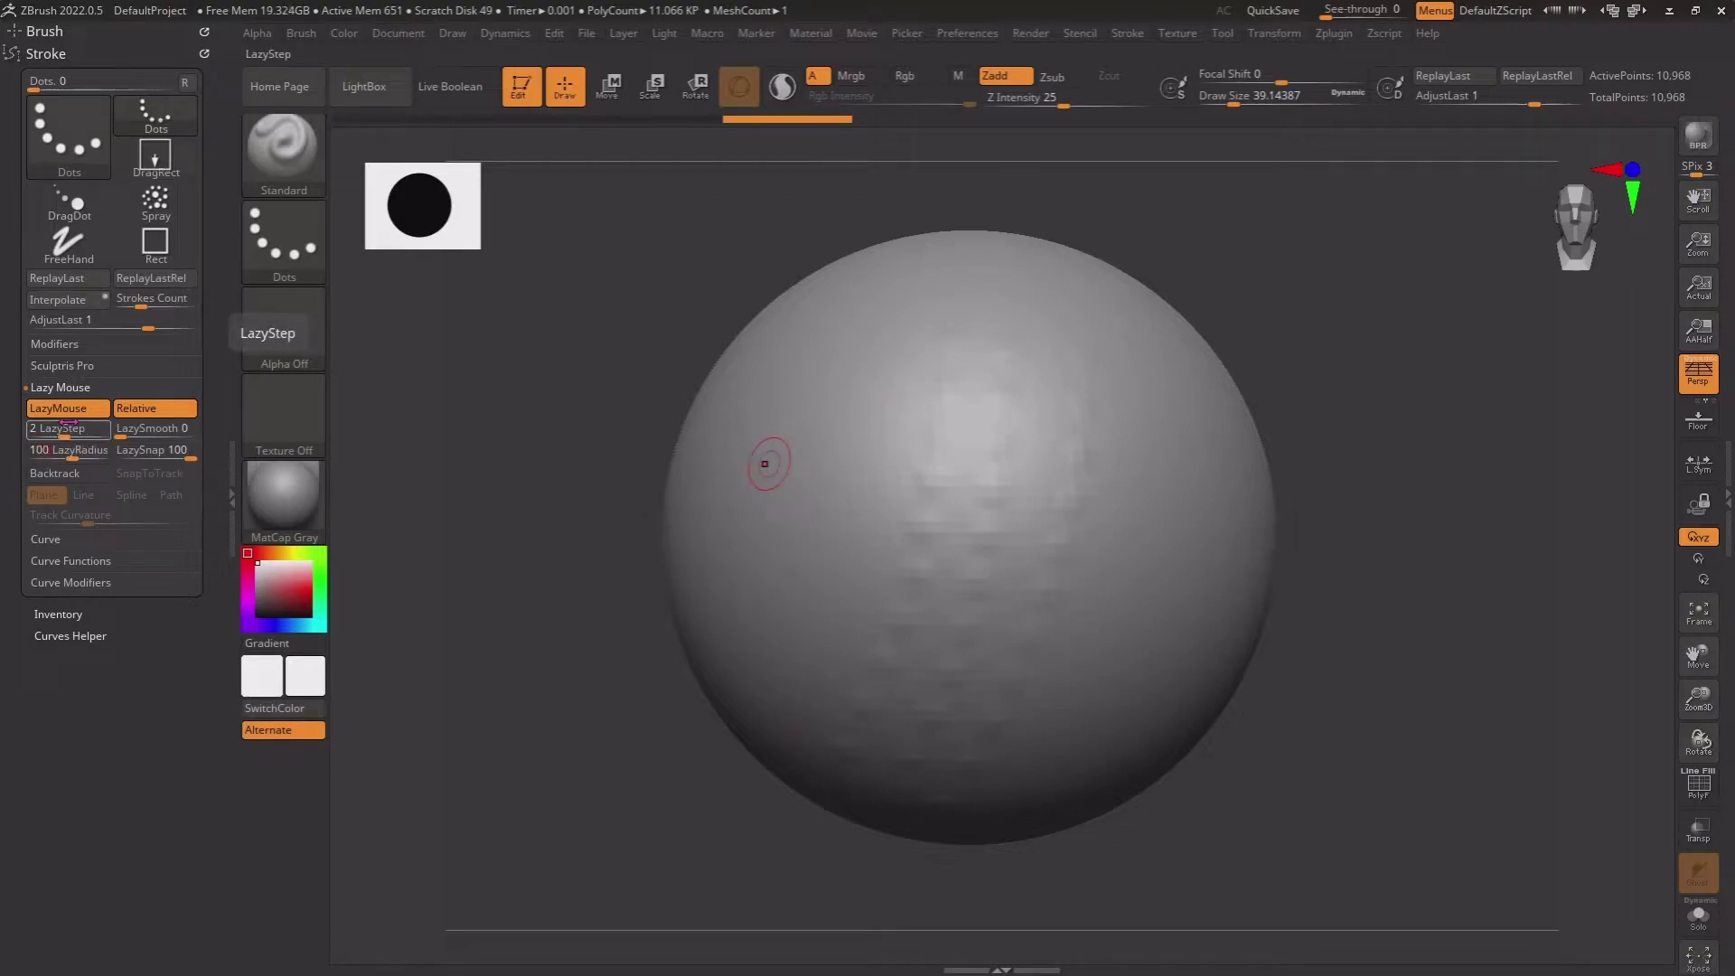
Rotate the sphere and sculpt a long ridge down its left side
mouse_move(632, 407)
left_mouse_down()
mouse_move(910, 403)
mouse_move(886, 288)
left_mouse_up()
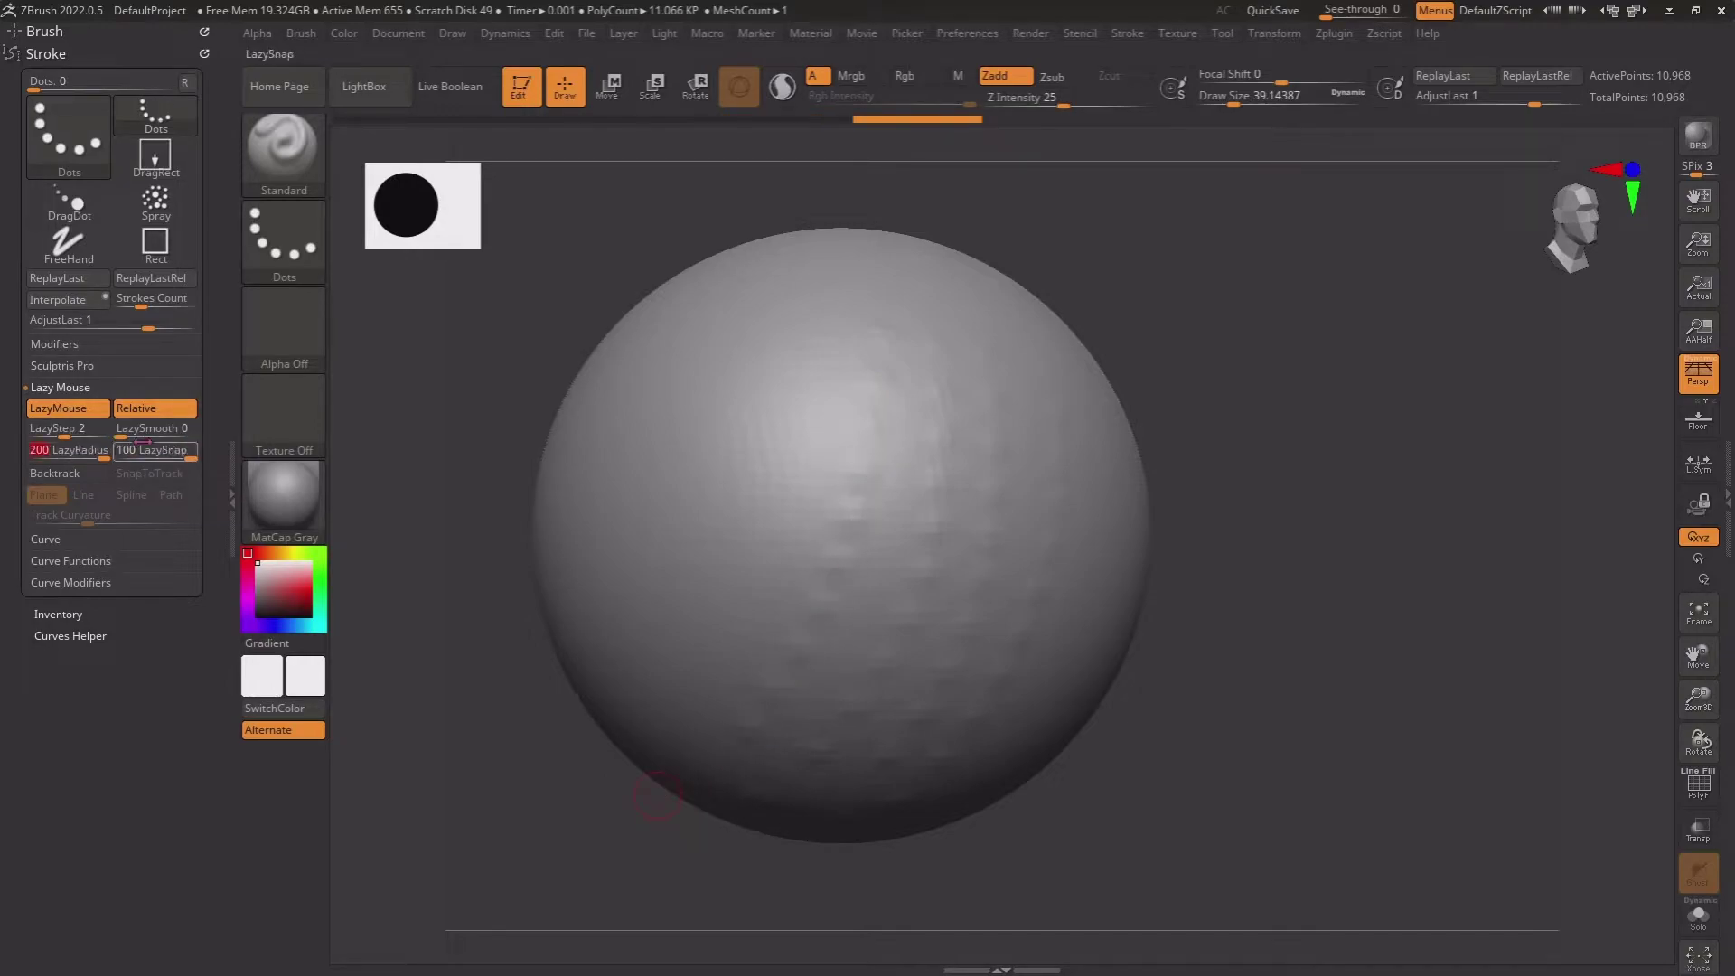
left_click_drag(824, 325, 746, 638)
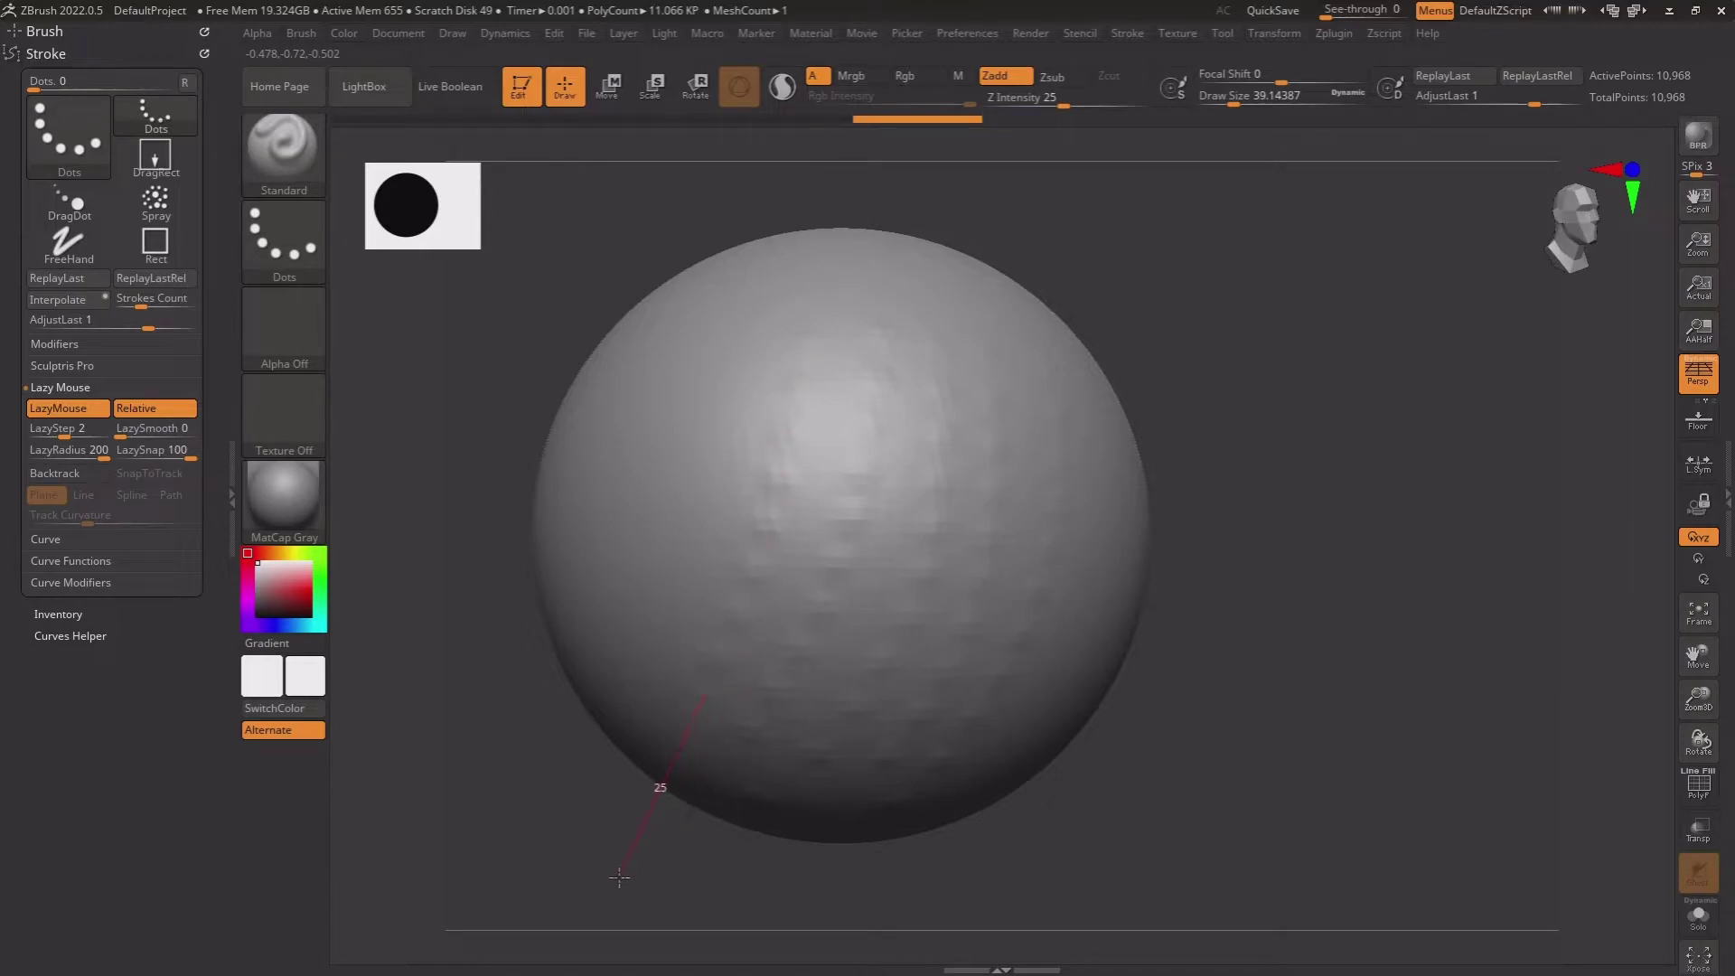
left_click_drag(619, 876, 591, 901)
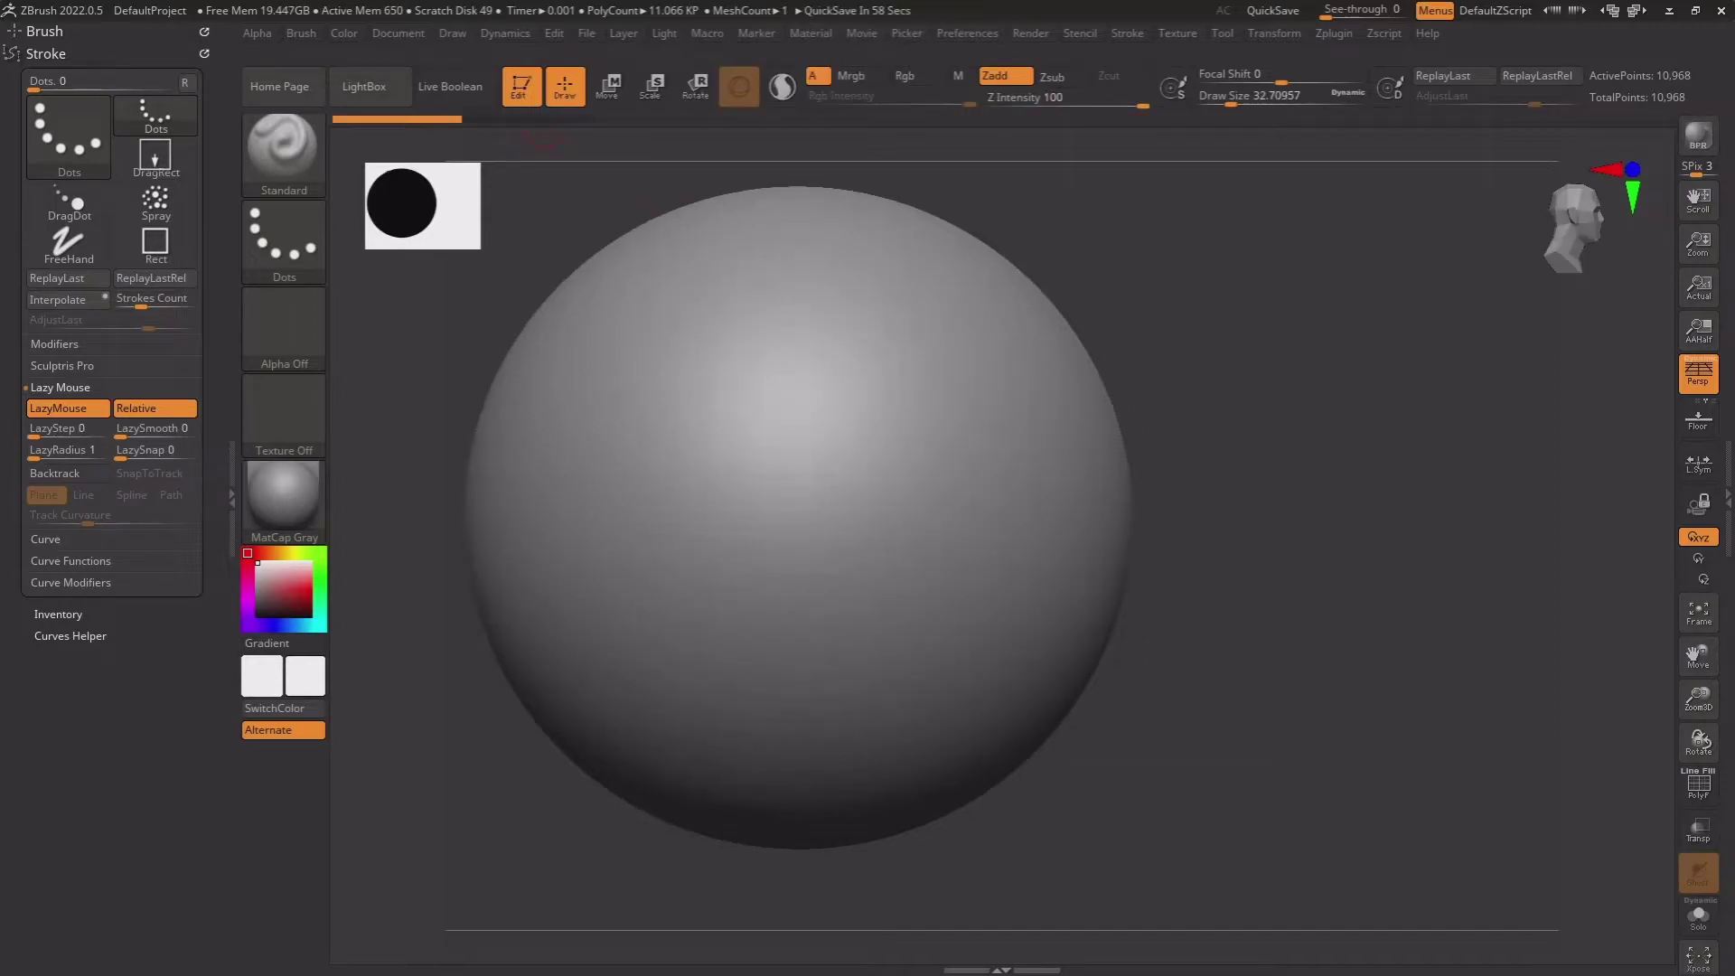
mouse_move(686, 242)
left_mouse_down()
mouse_move(612, 542)
mouse_move(619, 709)
left_mouse_up()
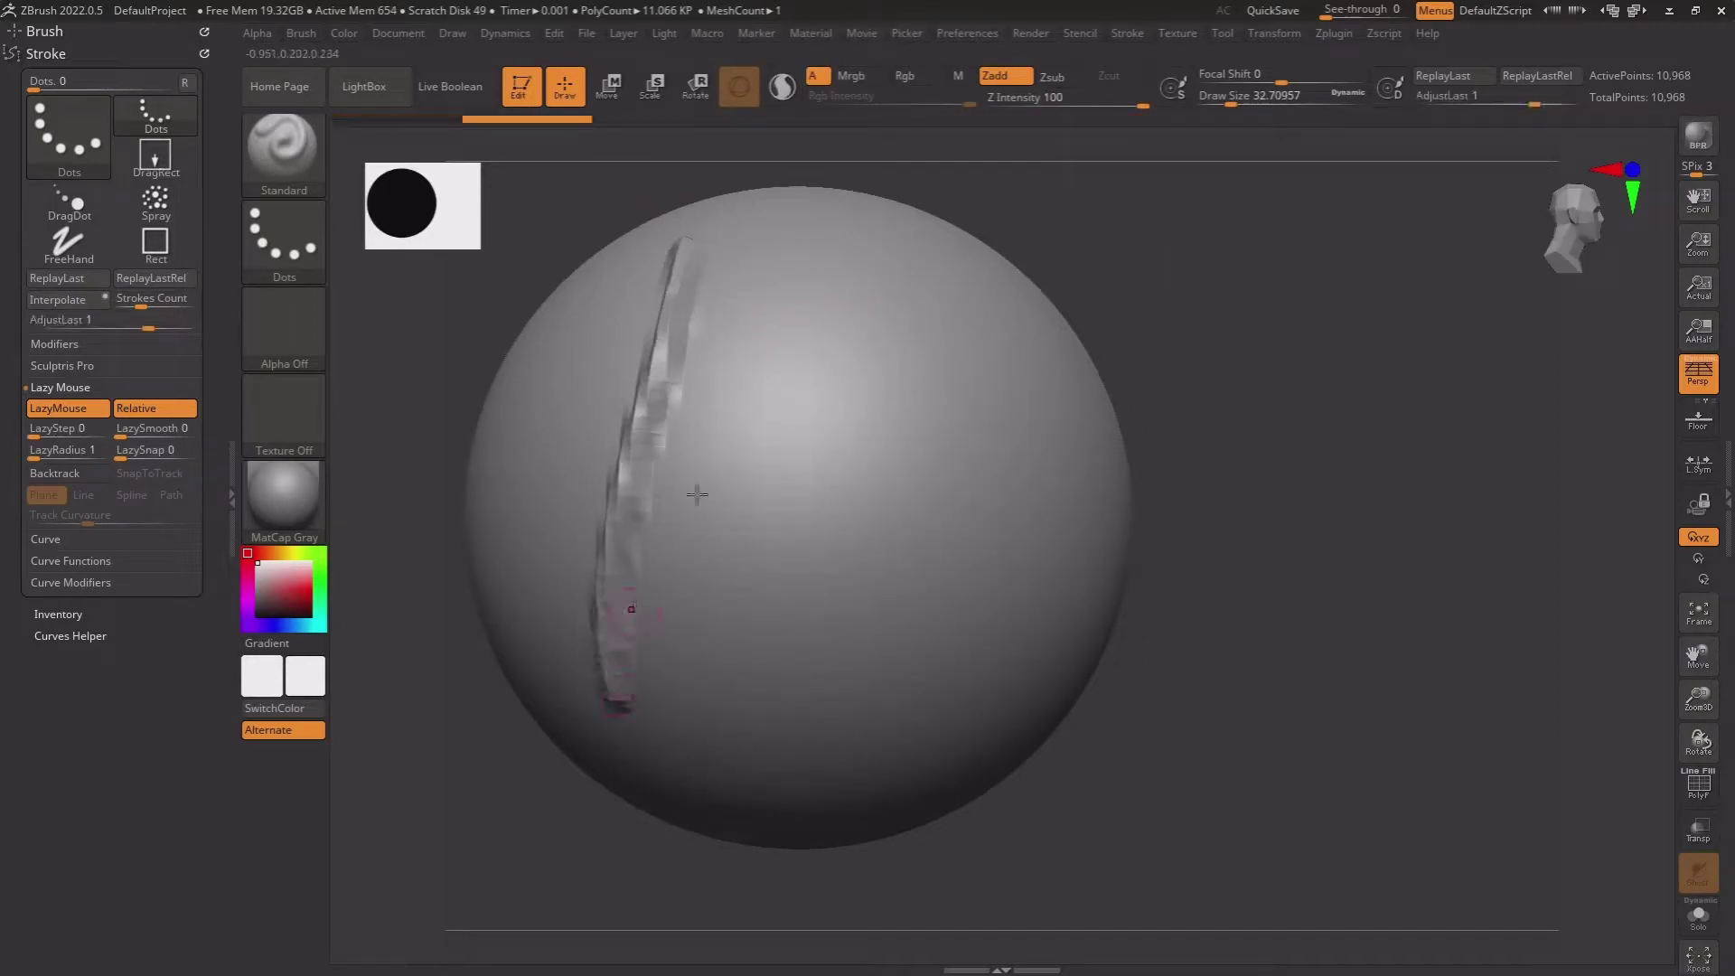
Undo the ridge, turn on Backtrack, and sculpt two short vertical strokes near the top
key("ctrl+z")
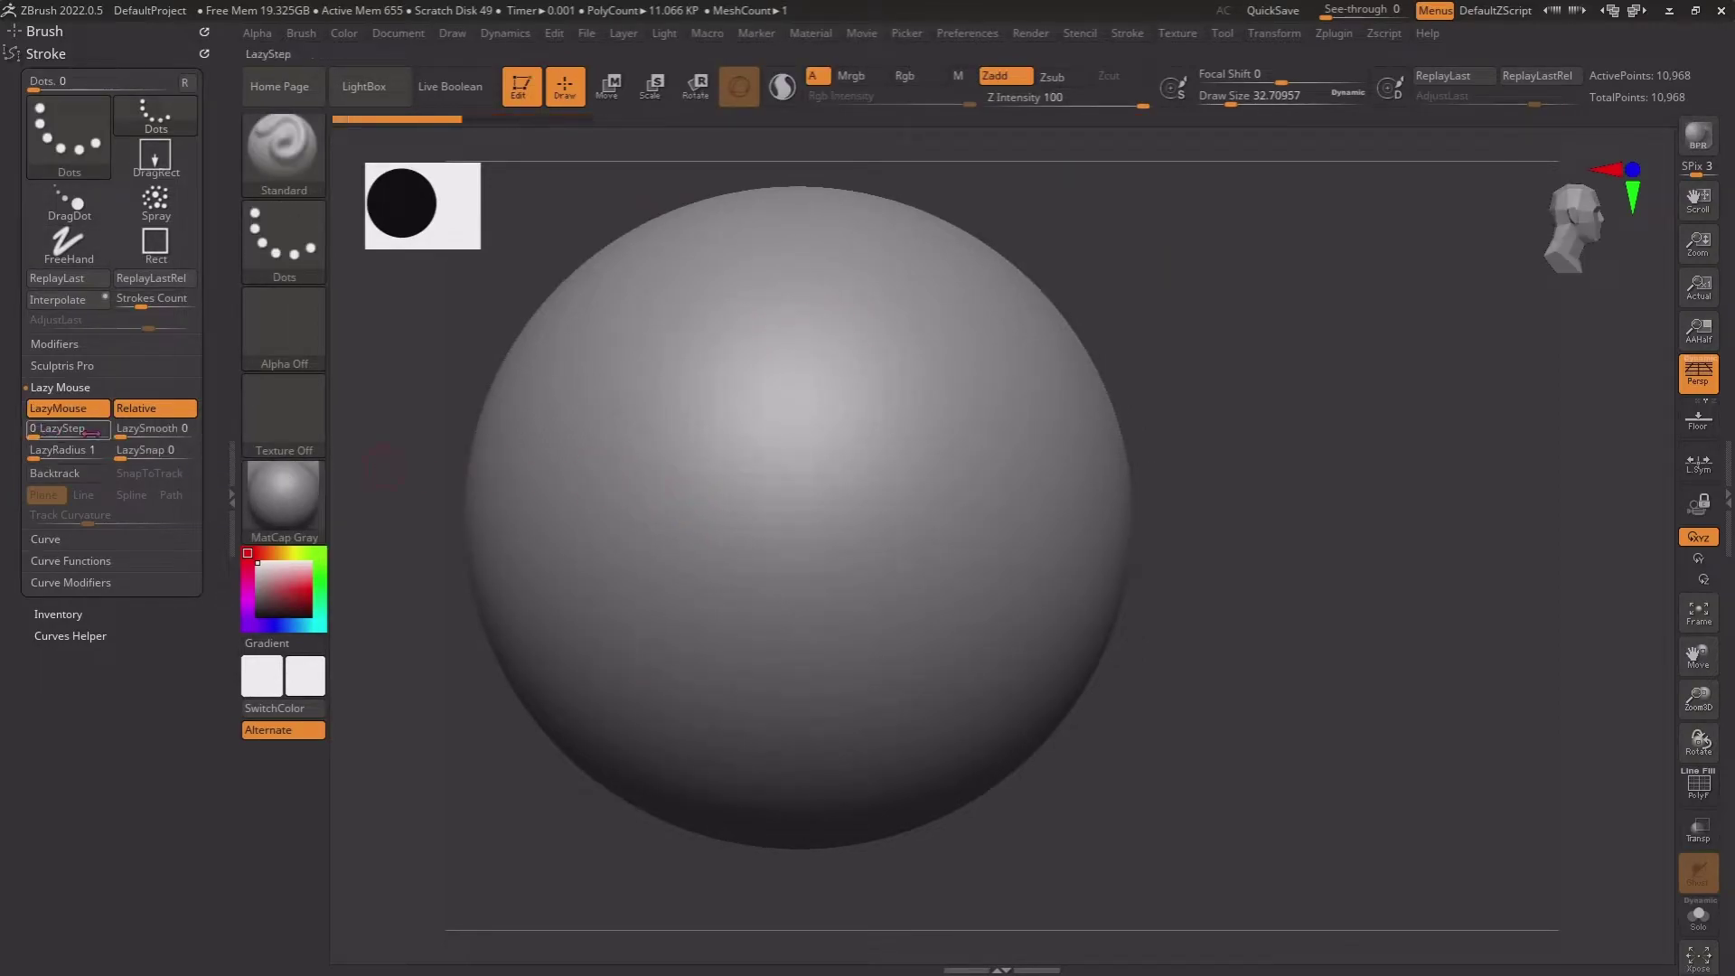
left_click(55, 472)
left_click_drag(717, 262, 698, 340)
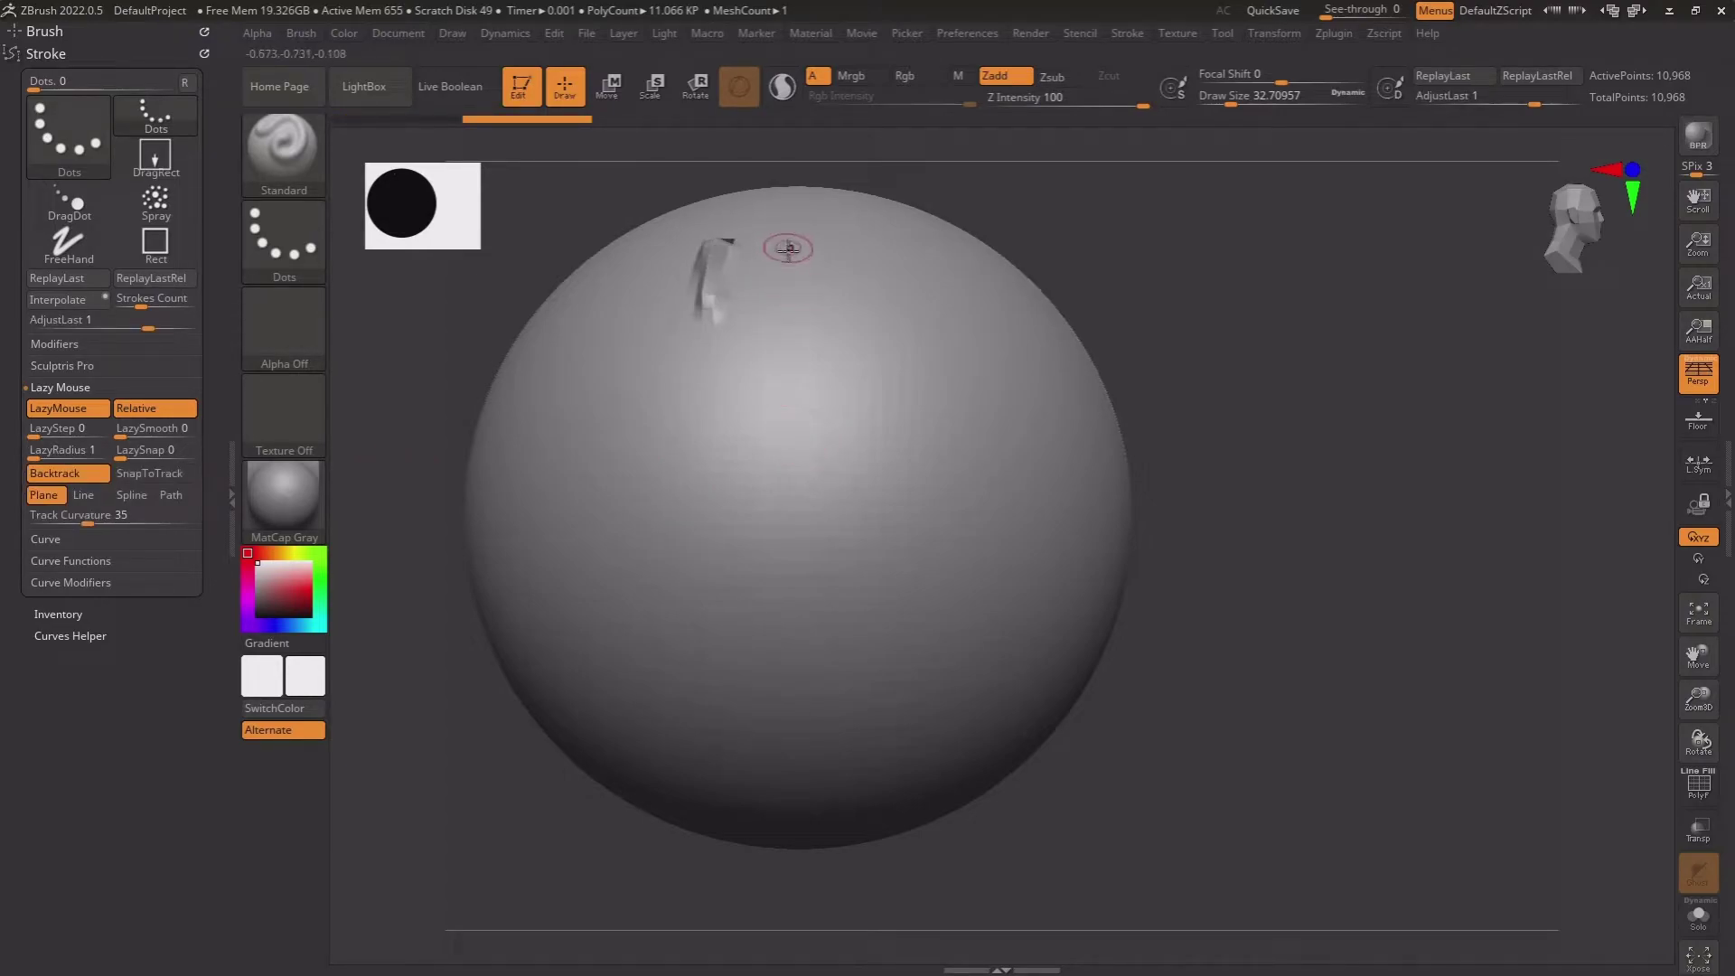
left_click_drag(786, 242, 786, 321)
mouse_move(917, 416)
right_mouse_down()
mouse_move(859, 433)
mouse_move(901, 434)
mouse_move(714, 450)
right_mouse_up()
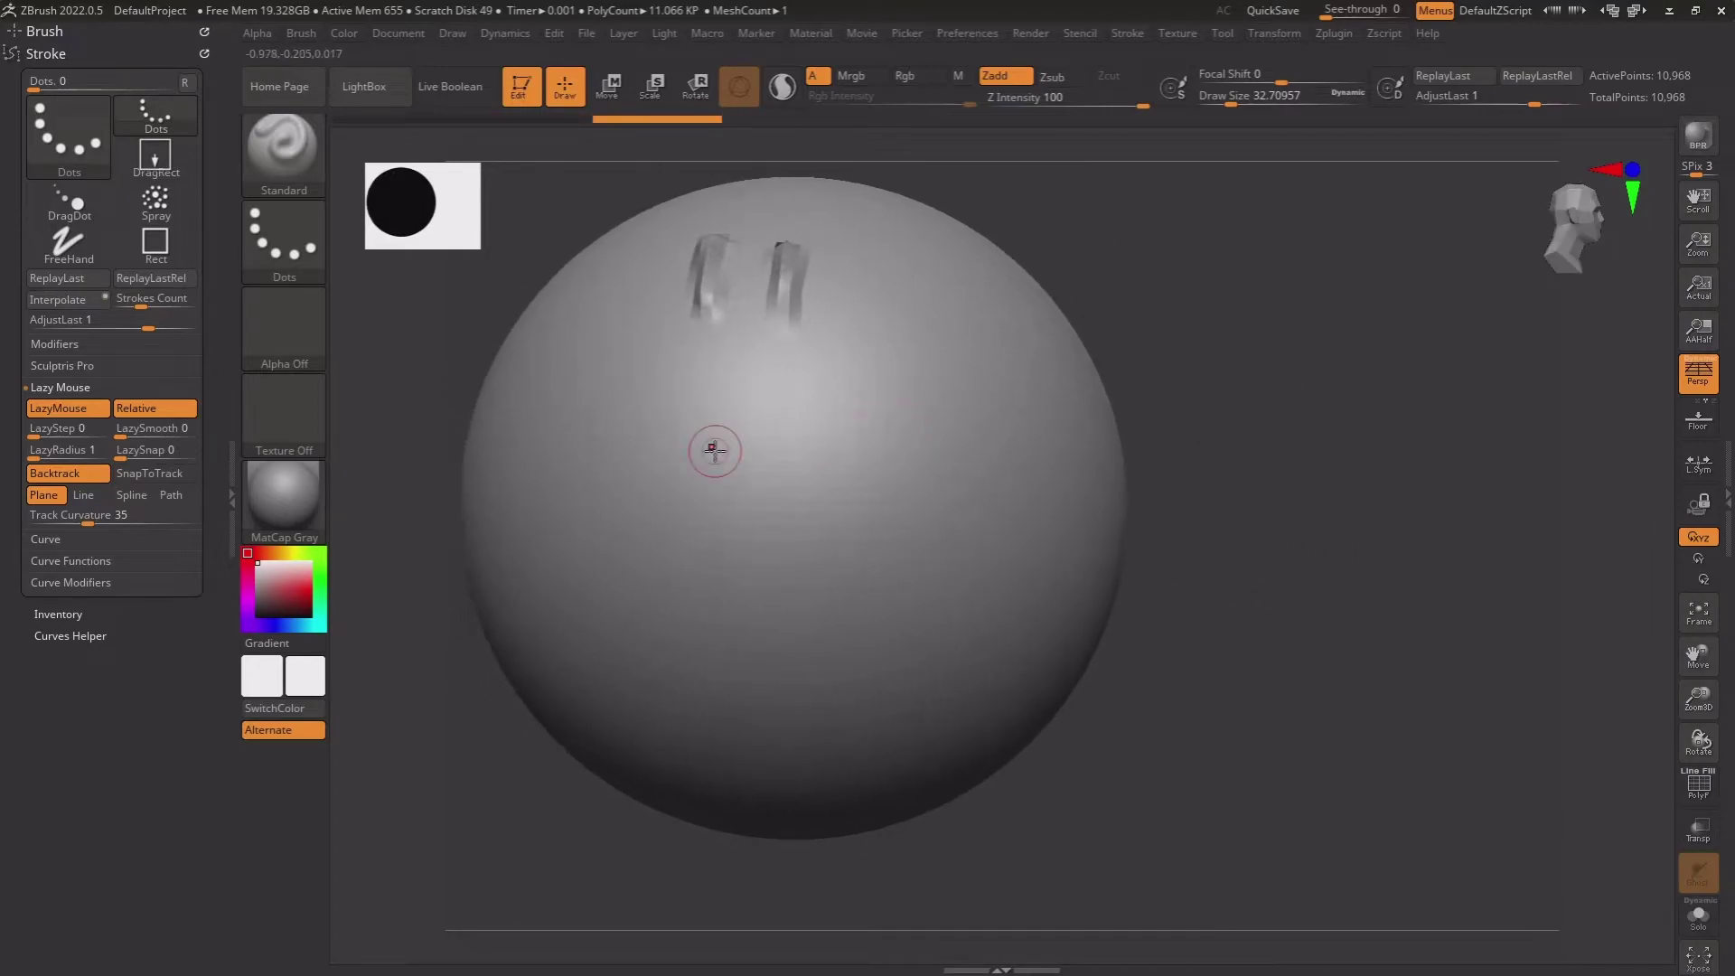
left_click(176, 475)
left_click_drag(863, 249, 861, 389)
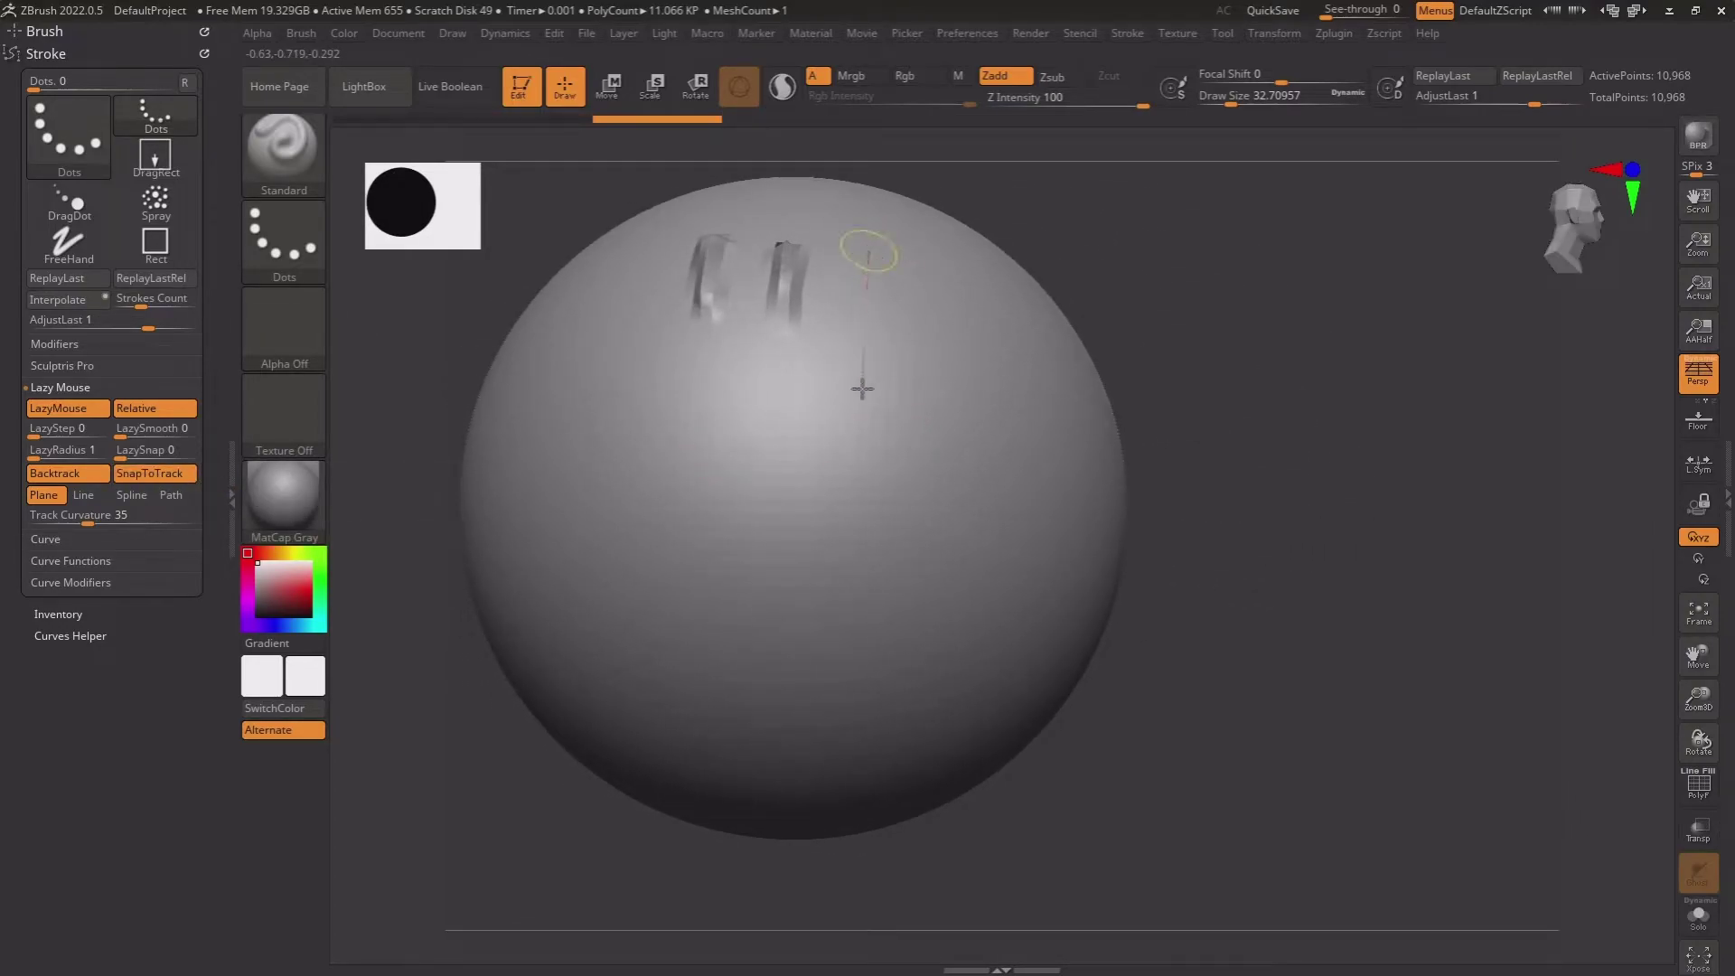
left_click_drag(867, 518, 1137, 415)
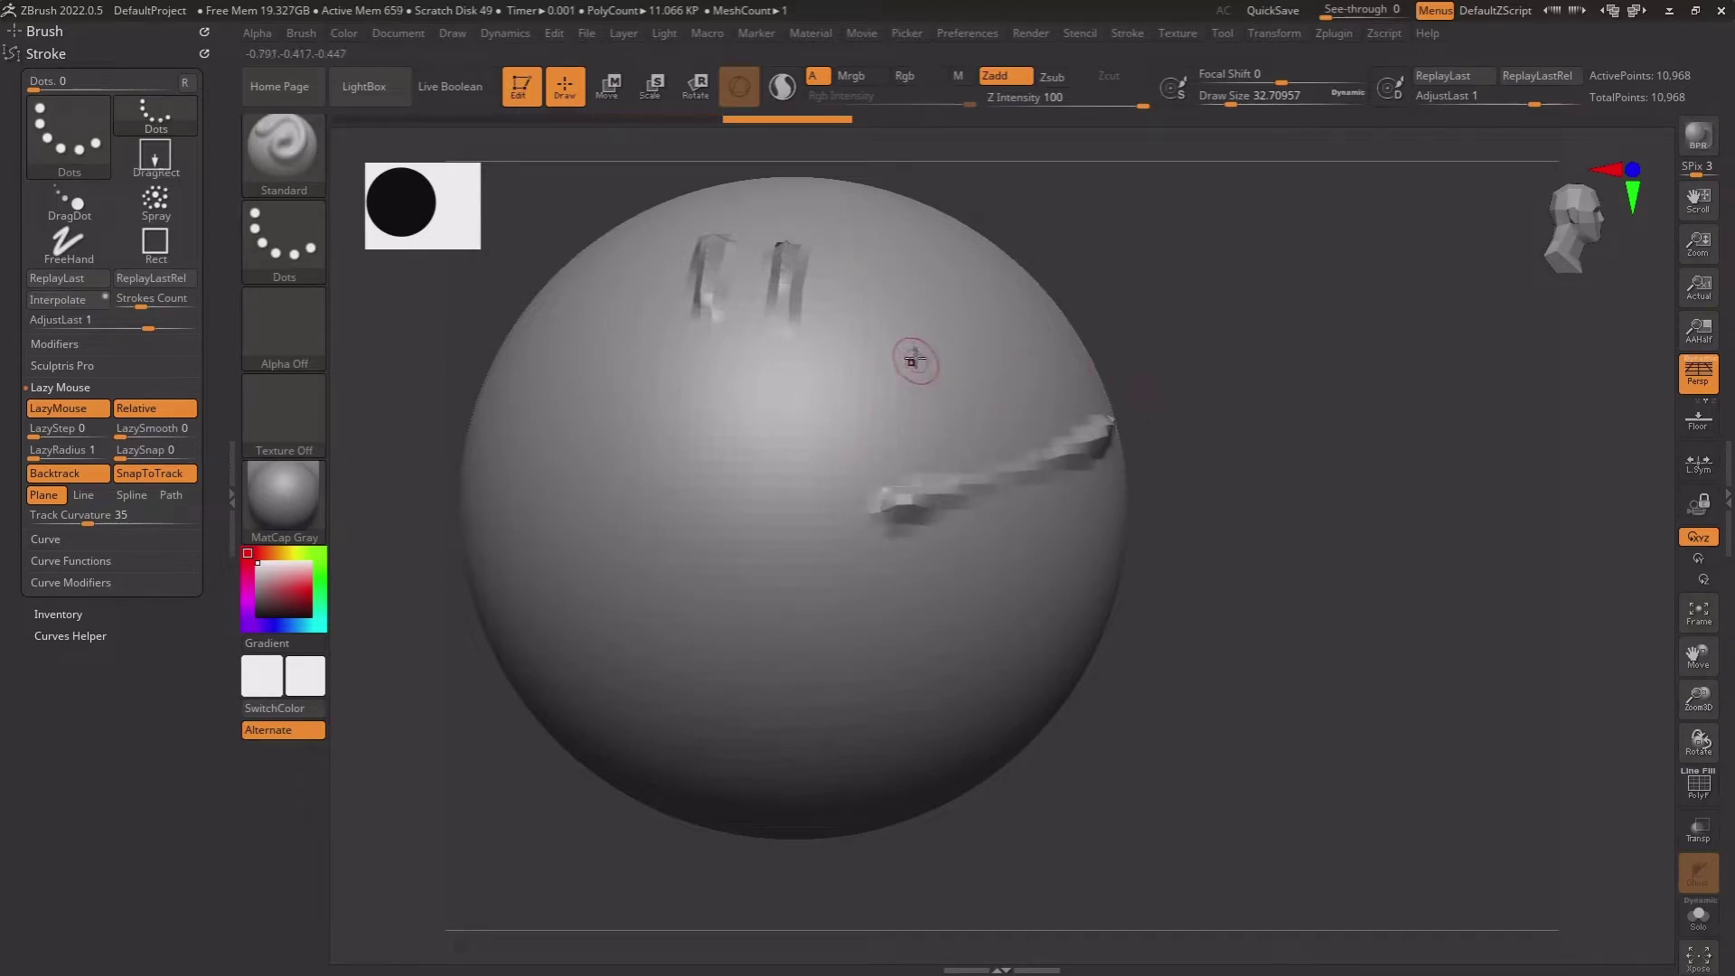
key("ctrl+z")
mouse_move(863, 456)
left_mouse_down()
mouse_move(1080, 434)
mouse_move(767, 461)
left_mouse_up()
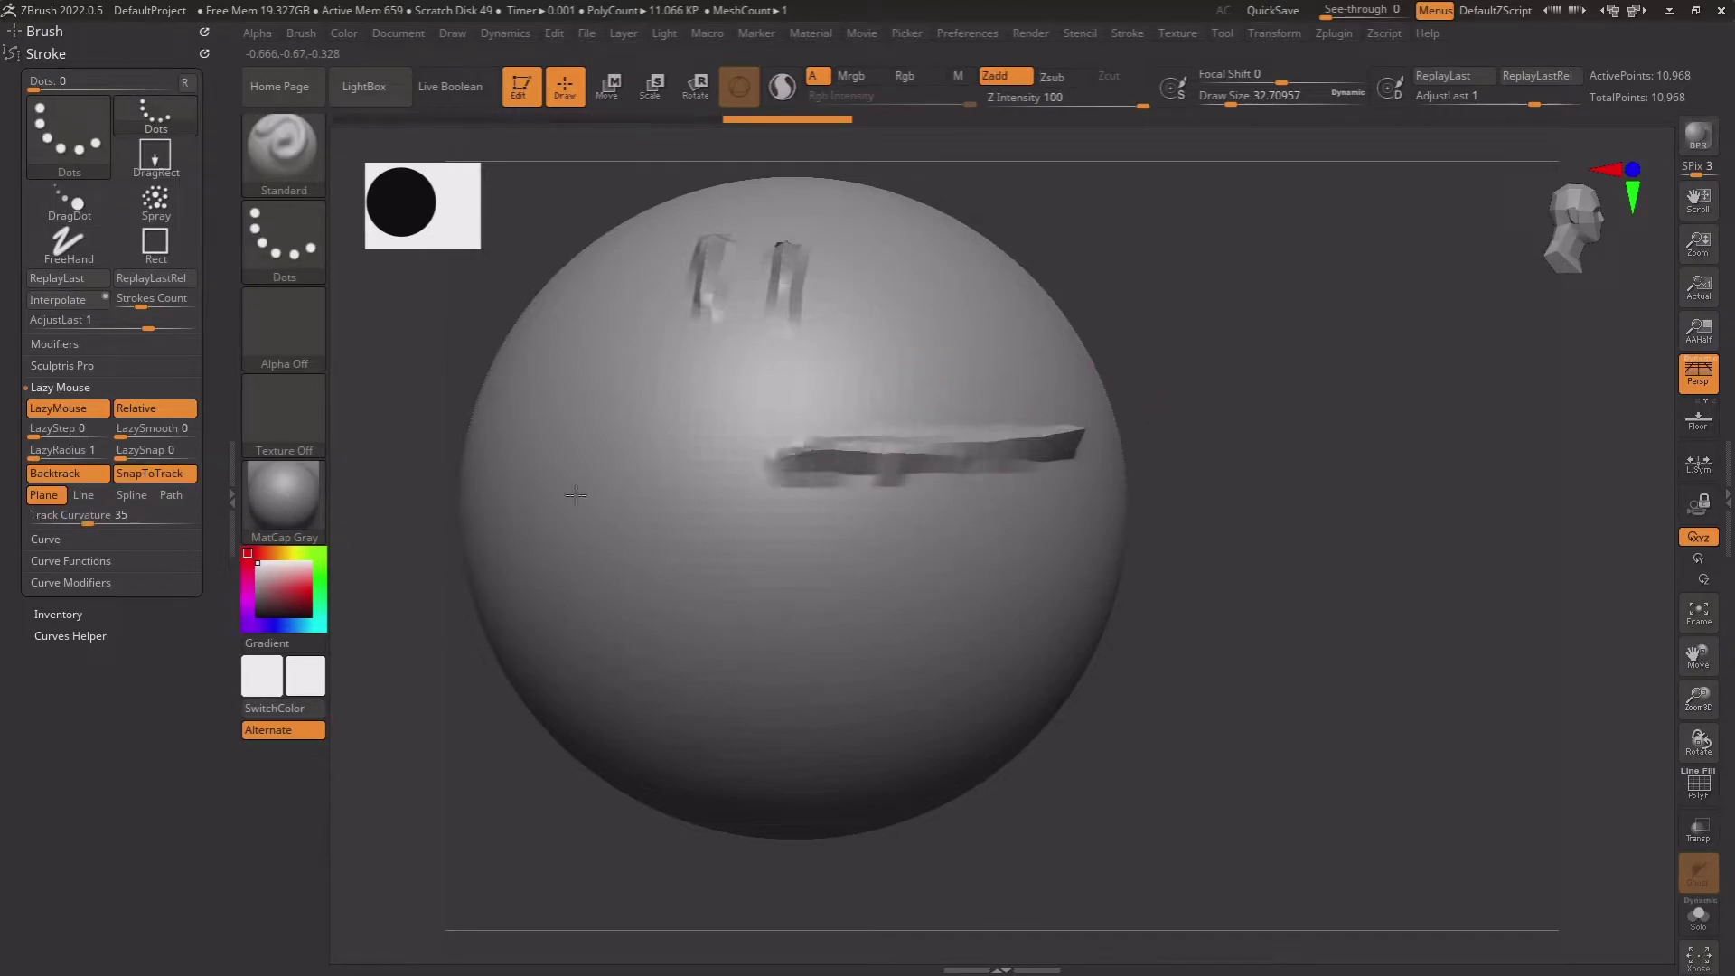
left_click_drag(1039, 475, 895, 492)
key("ctrl+z")
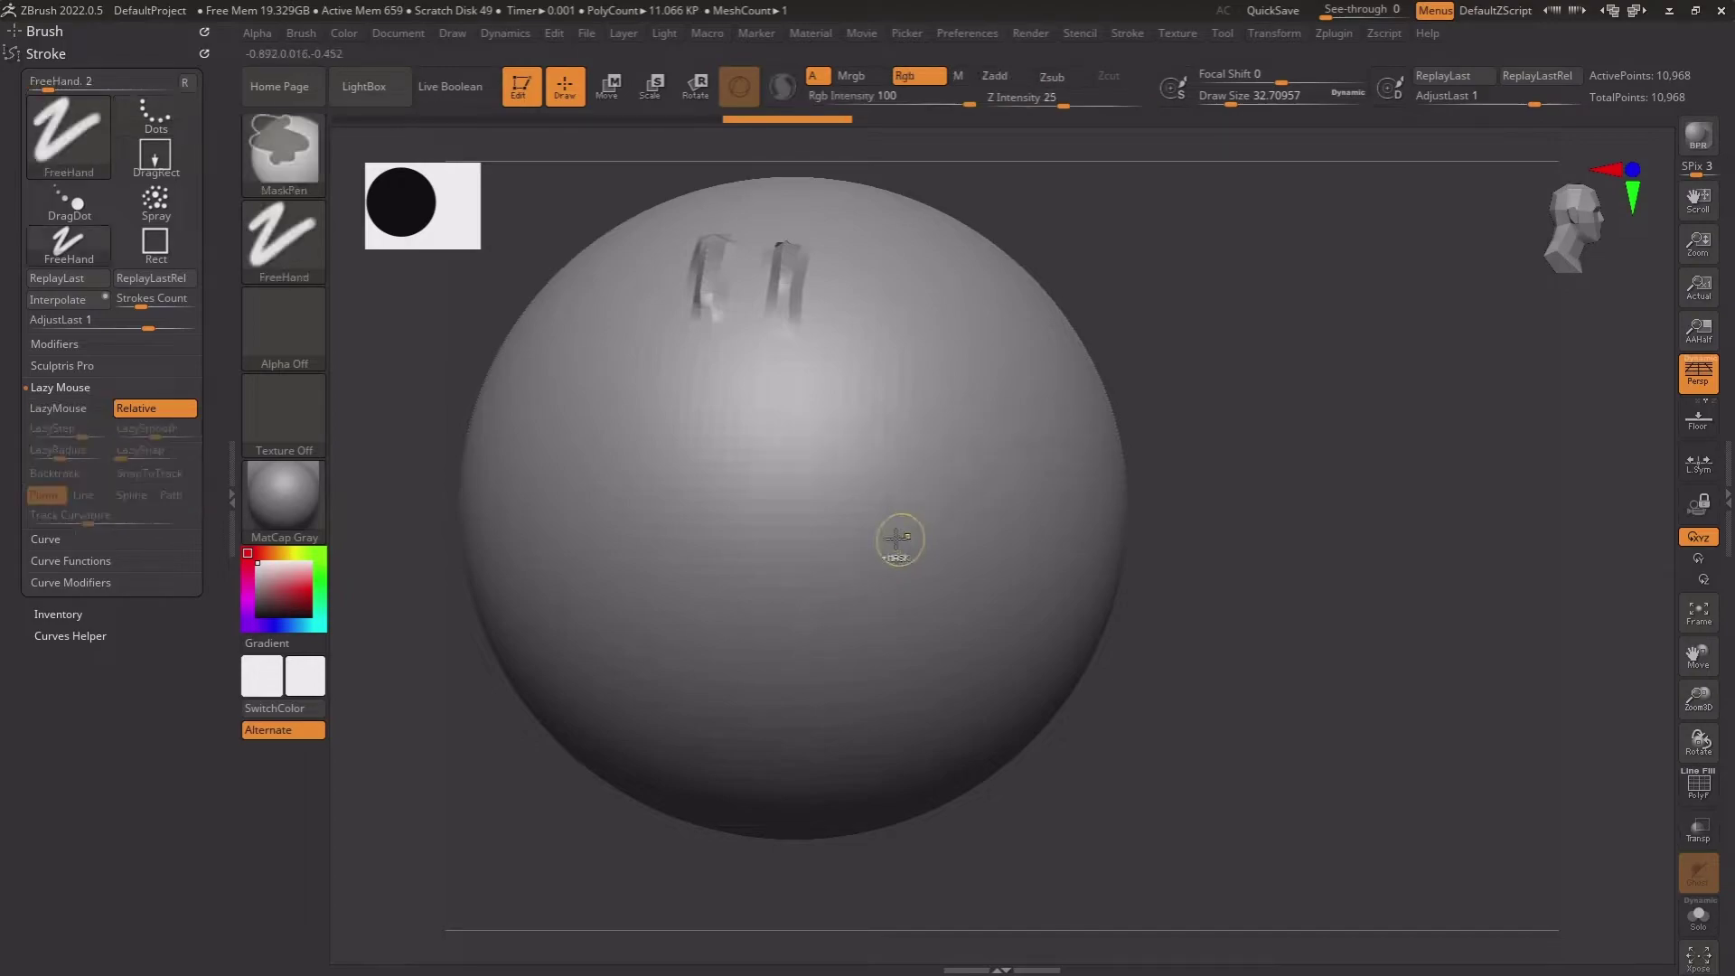
left_click(179, 476)
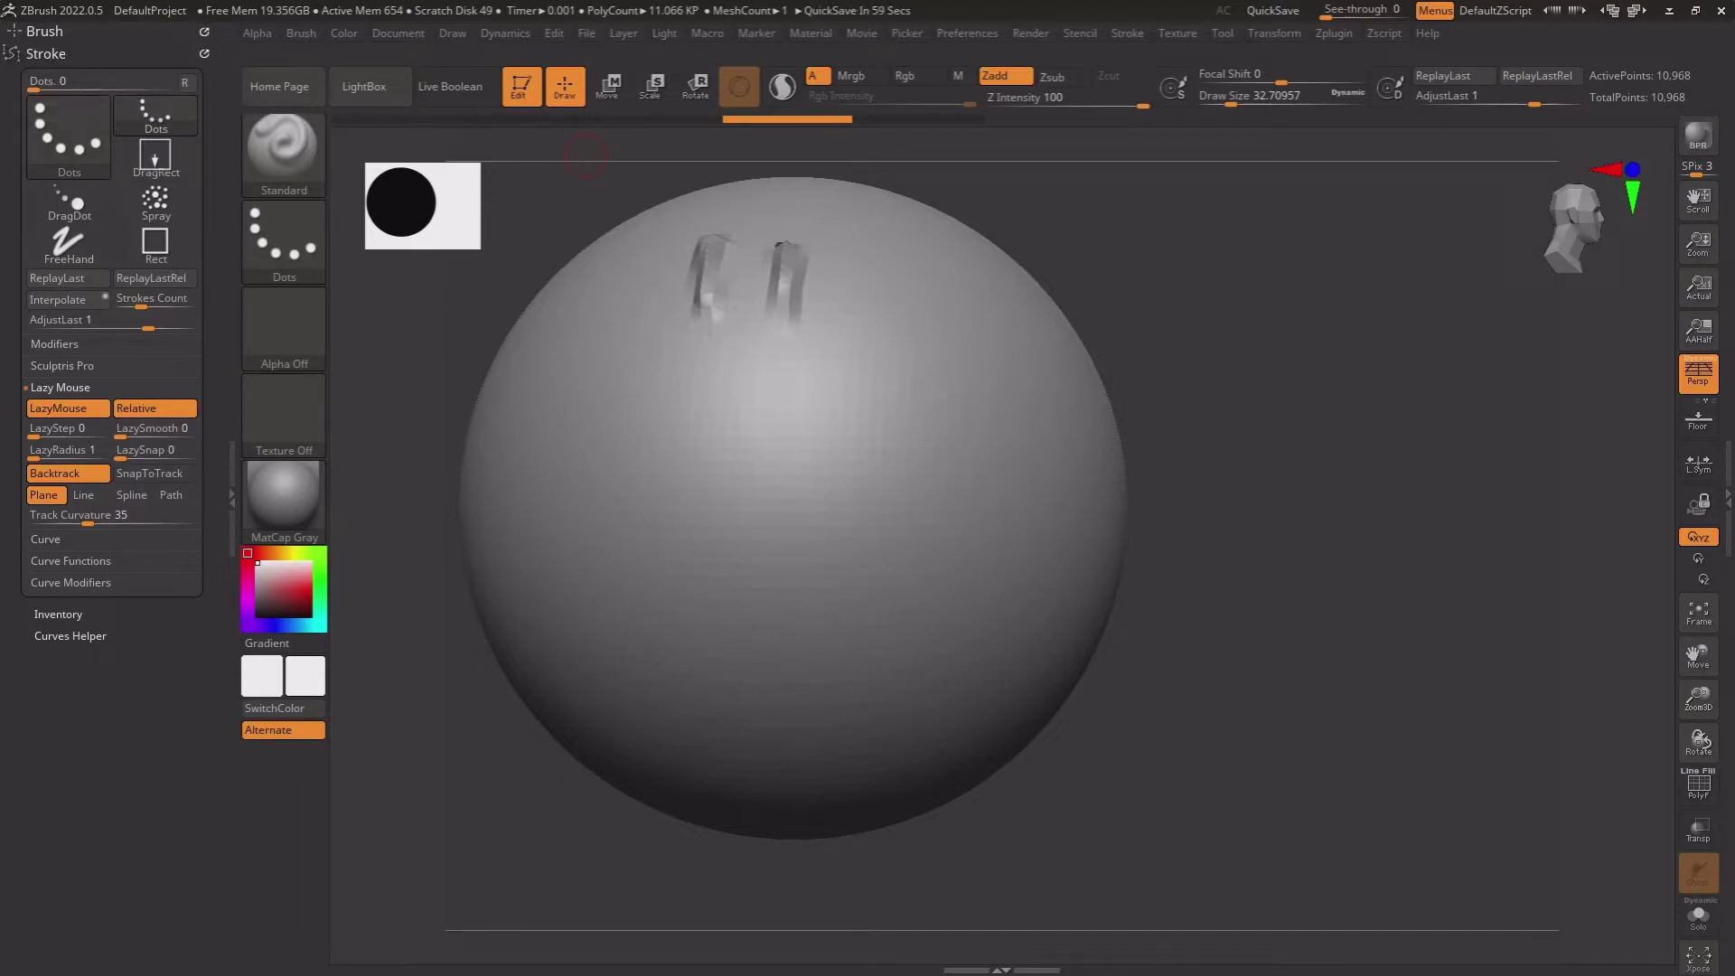
Switch Backtrack to Line mode and sculpt vertical bars on the sphere's left side
left_click(84, 494)
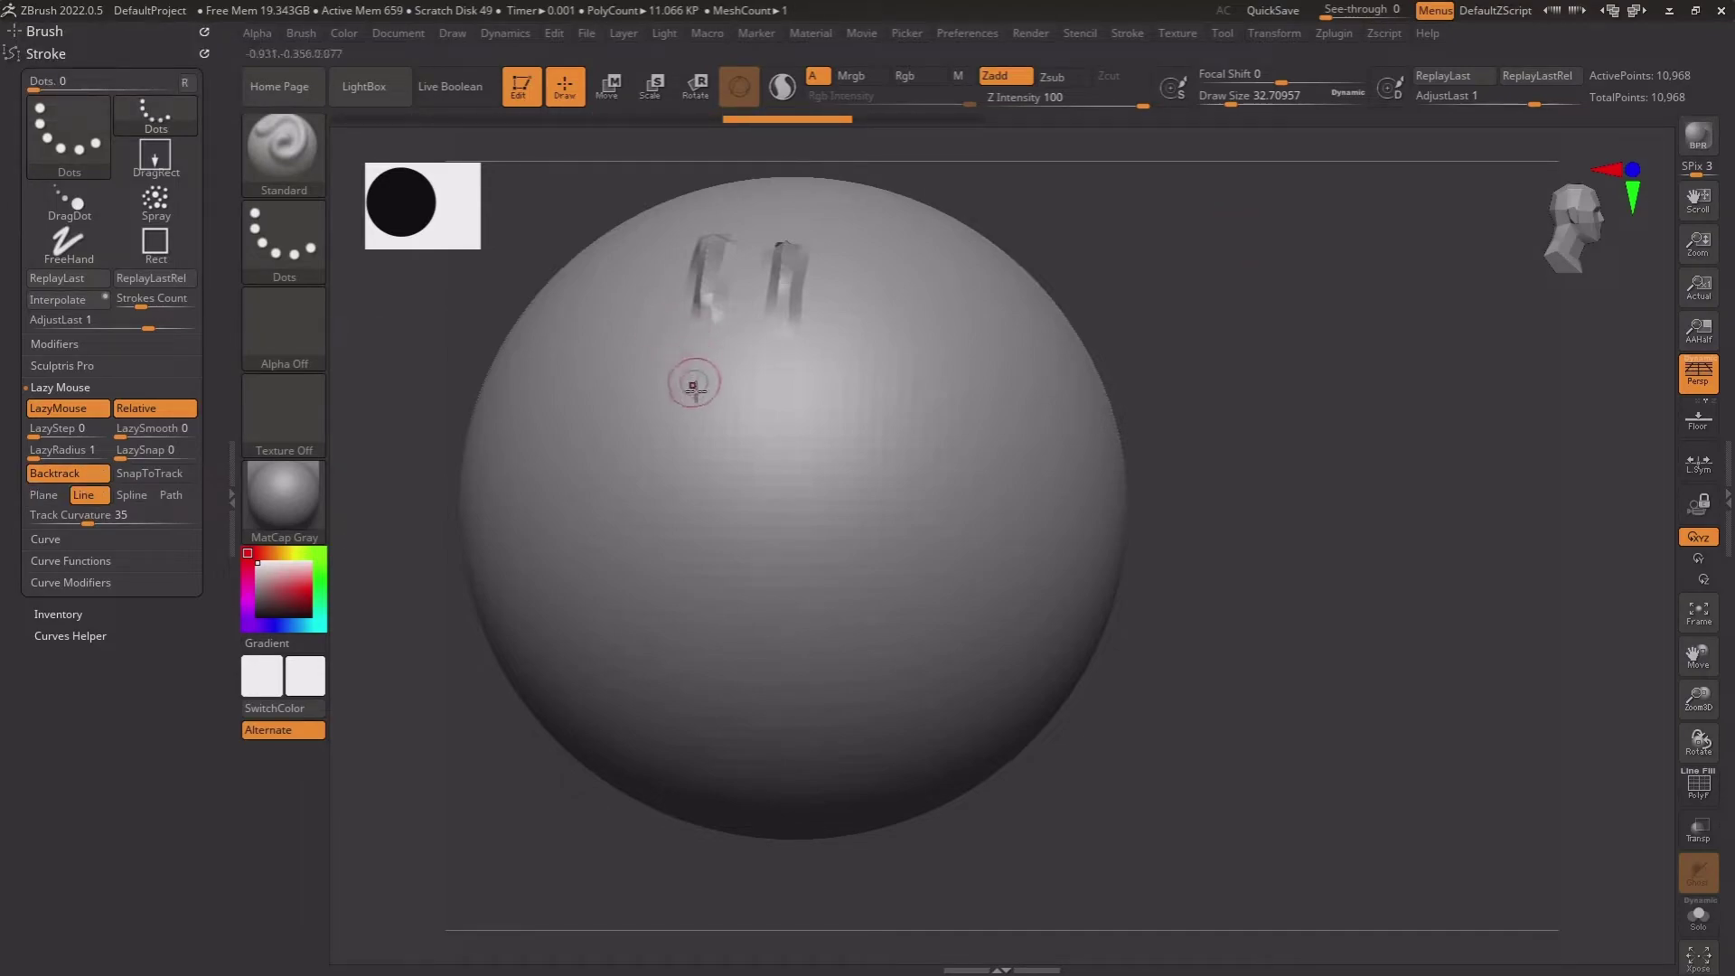
left_click_drag(642, 673, 640, 709)
left_click_drag(678, 479, 691, 397)
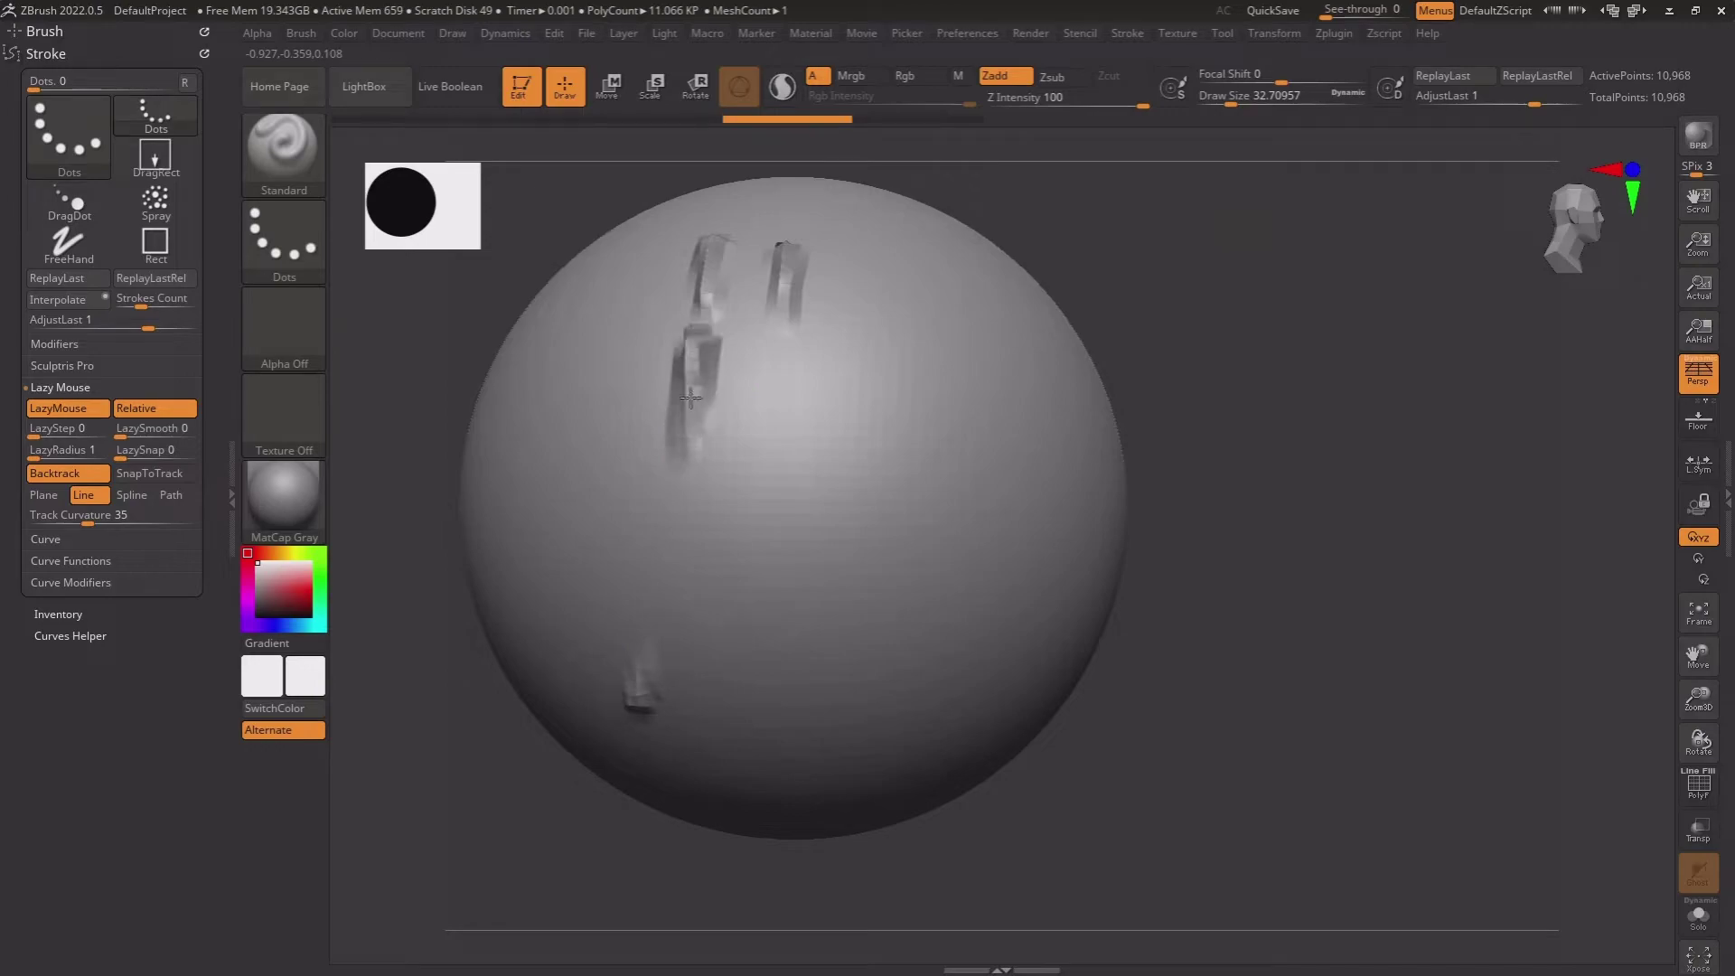
left_click_drag(639, 723, 643, 748)
left_click_drag(673, 434, 698, 316)
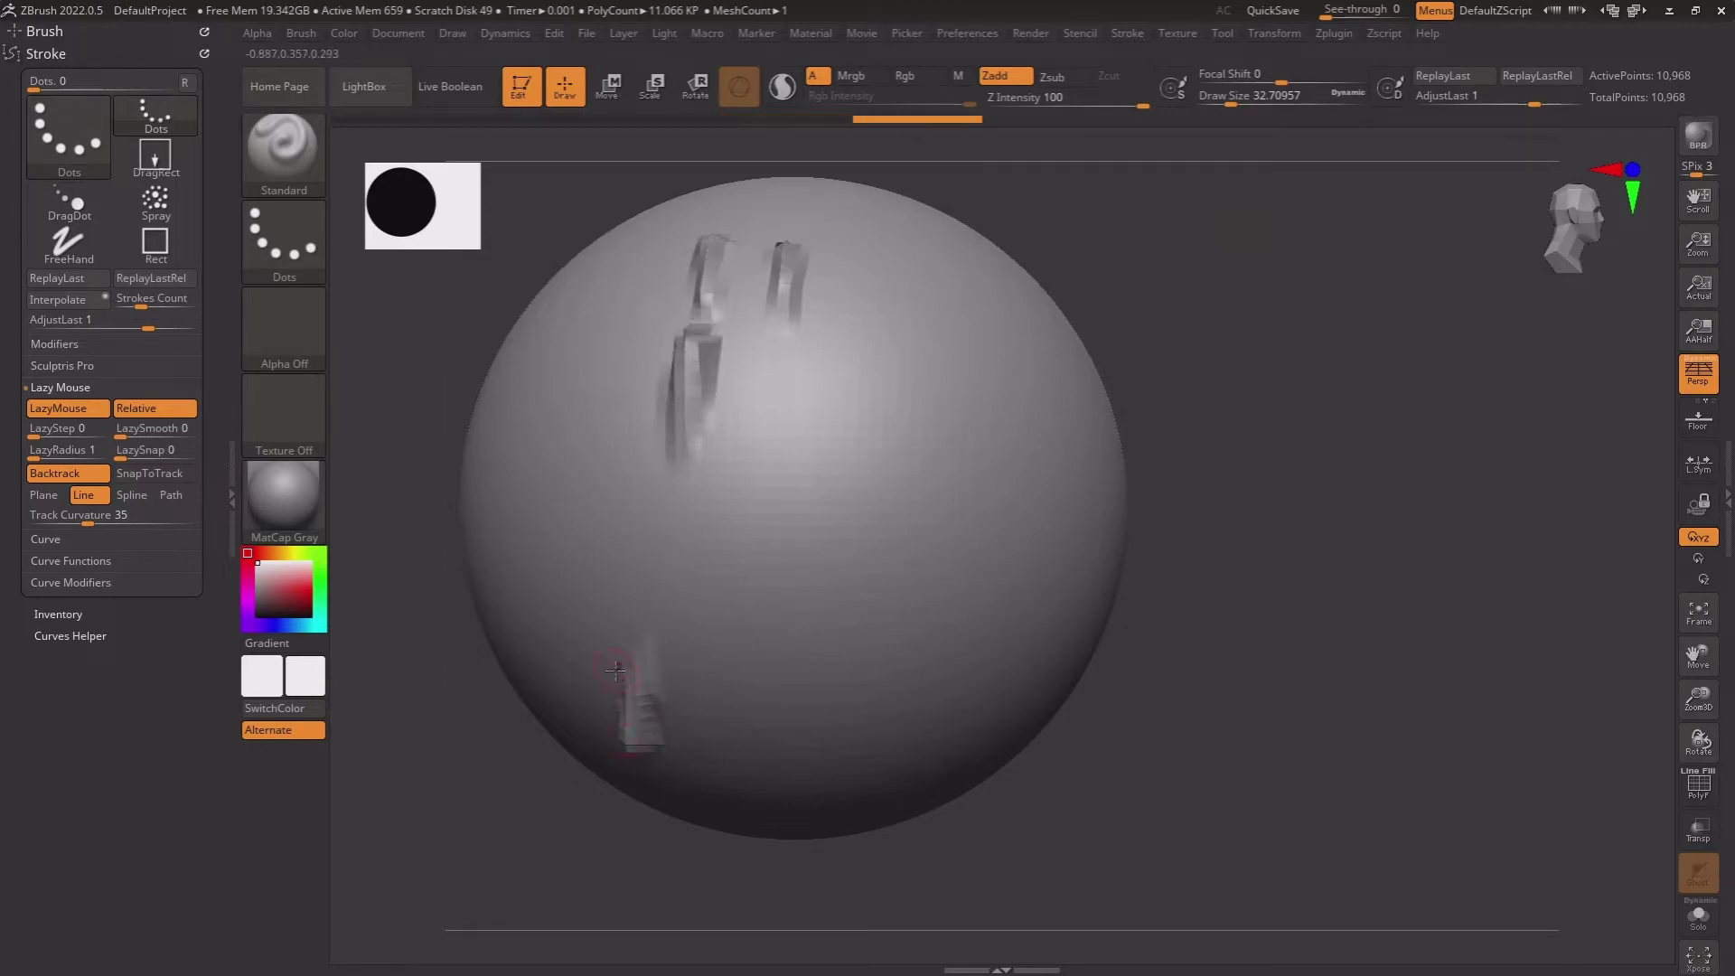
In Spline mode, sculpt long horizontal bars across the lower sphere, then select Path mode
left_click(131, 494)
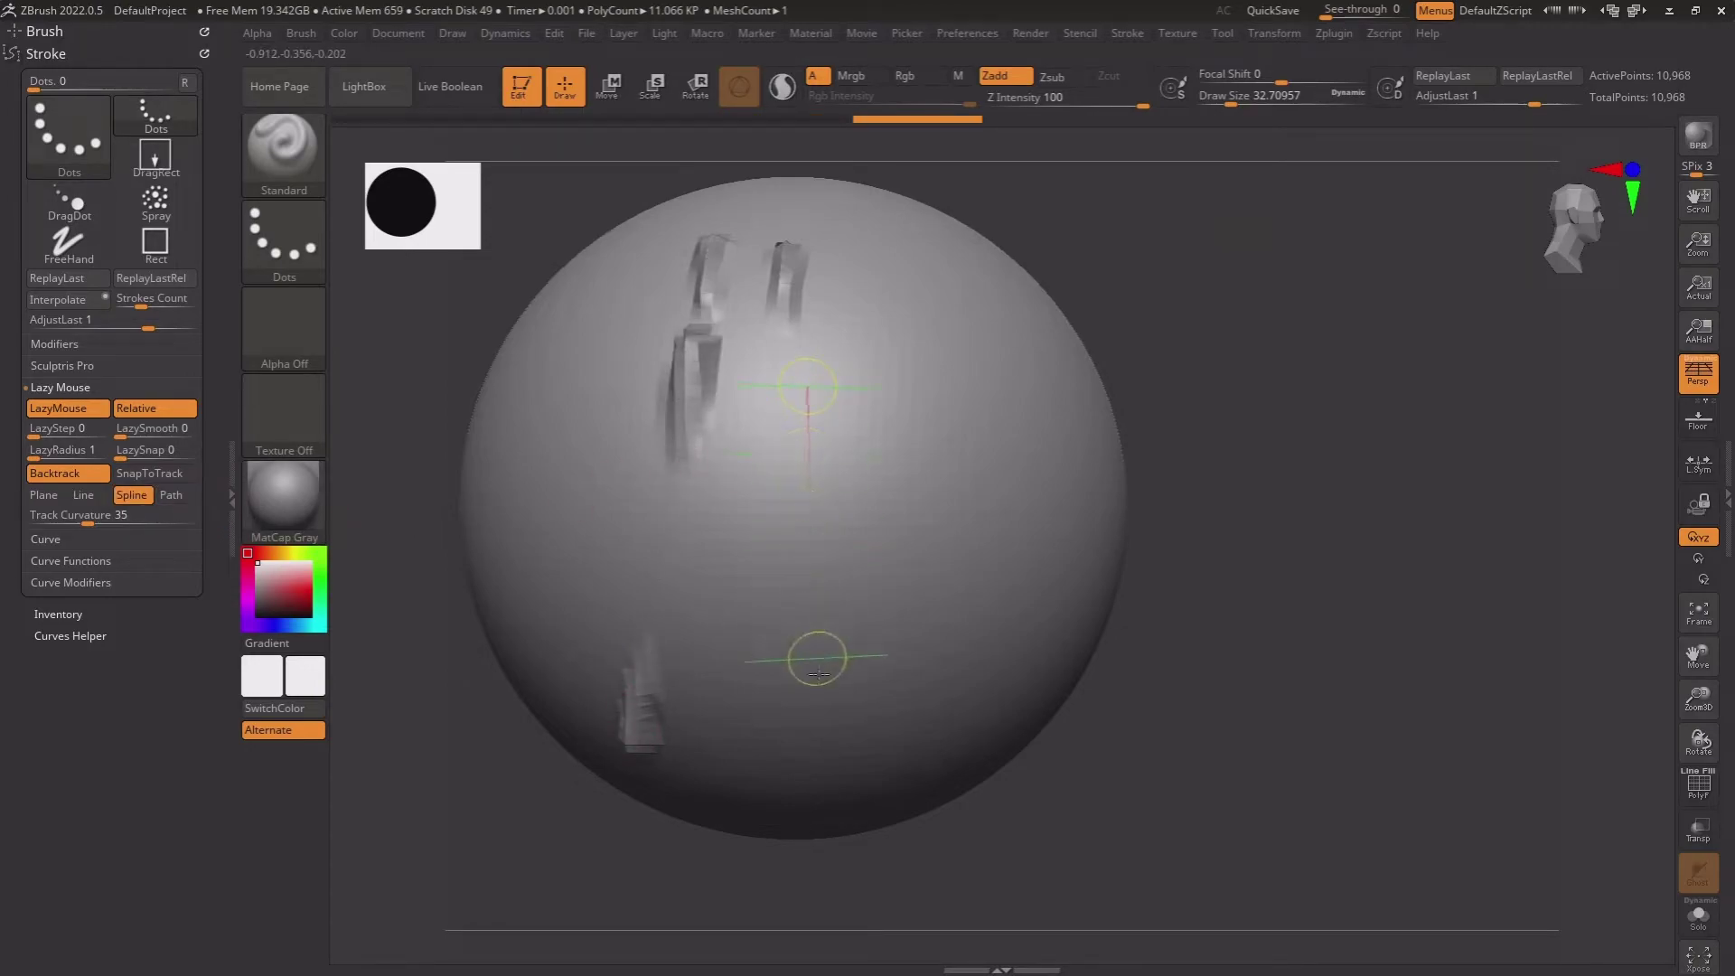
left_click_drag(768, 705, 773, 723)
left_click_drag(782, 388, 677, 389)
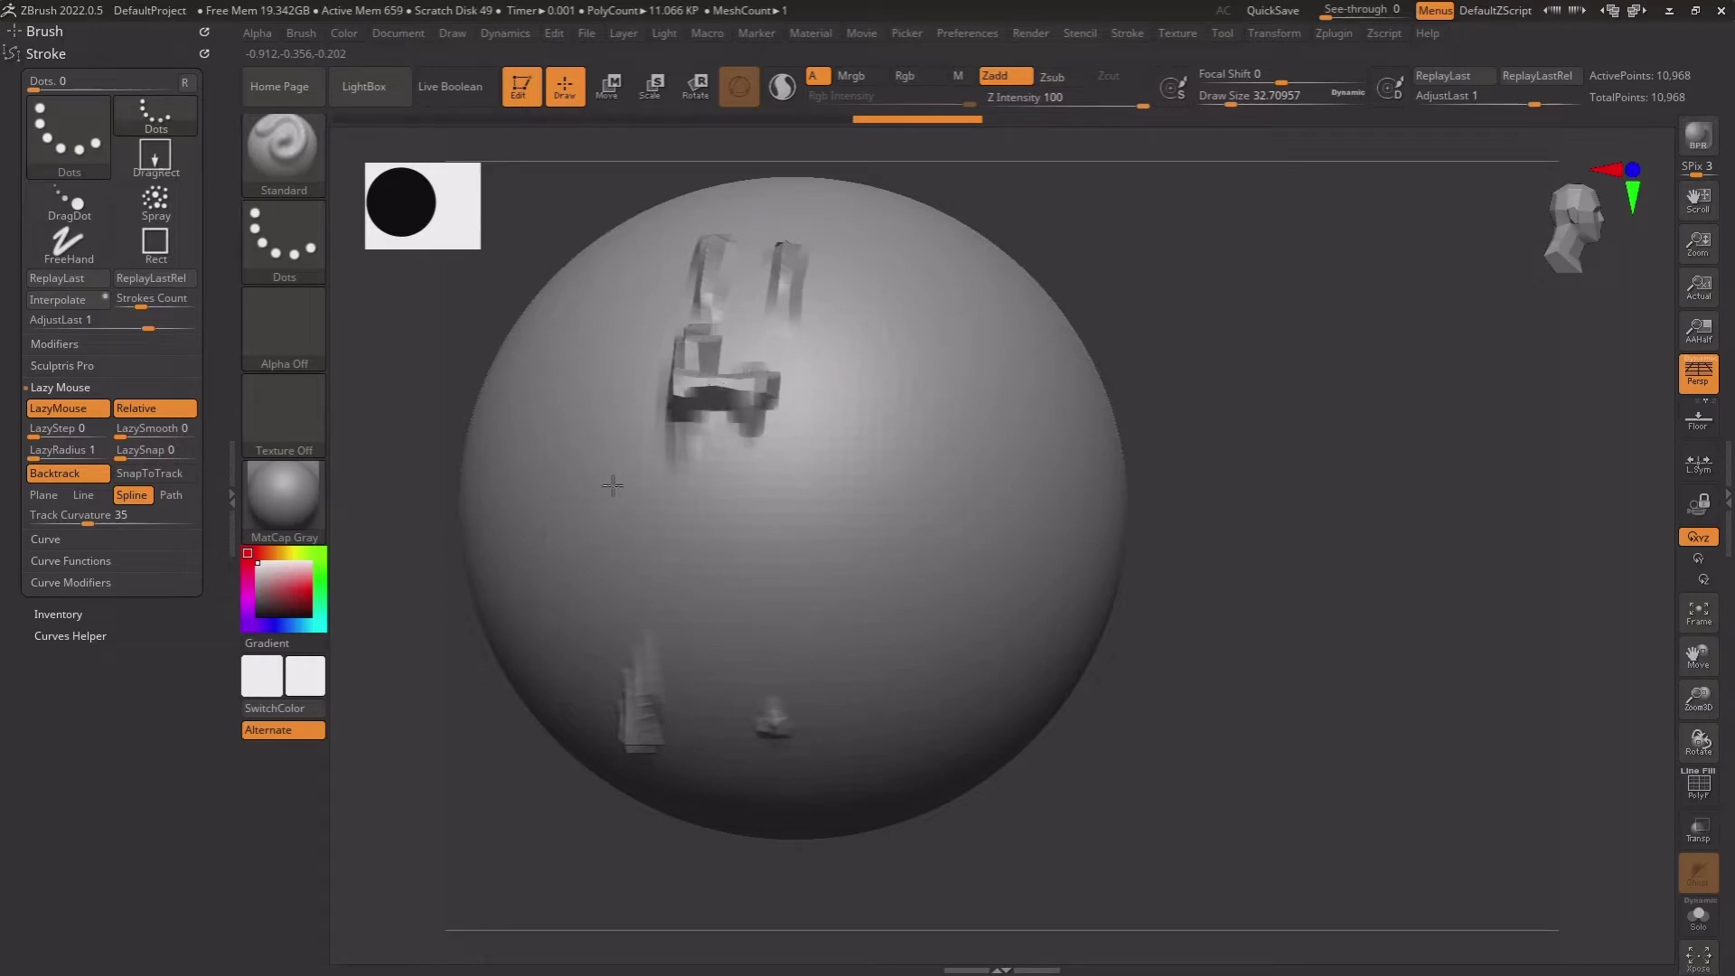
left_click_drag(714, 737, 940, 719)
left_click_drag(758, 389, 923, 390)
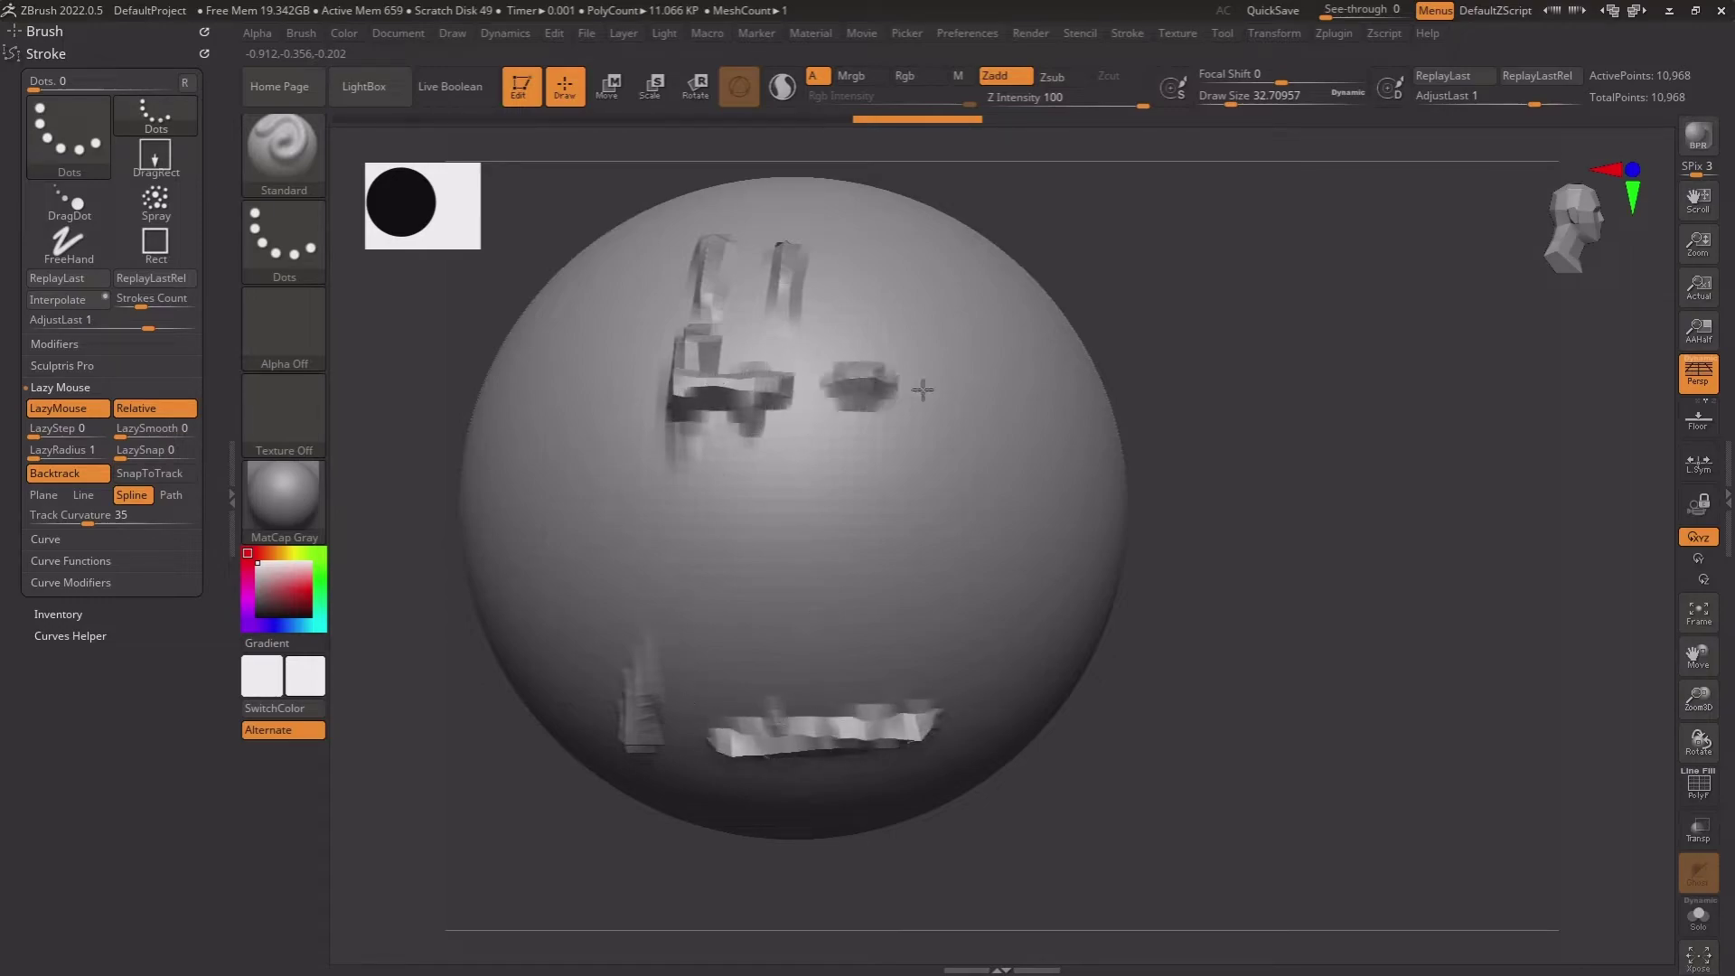
left_click(171, 494)
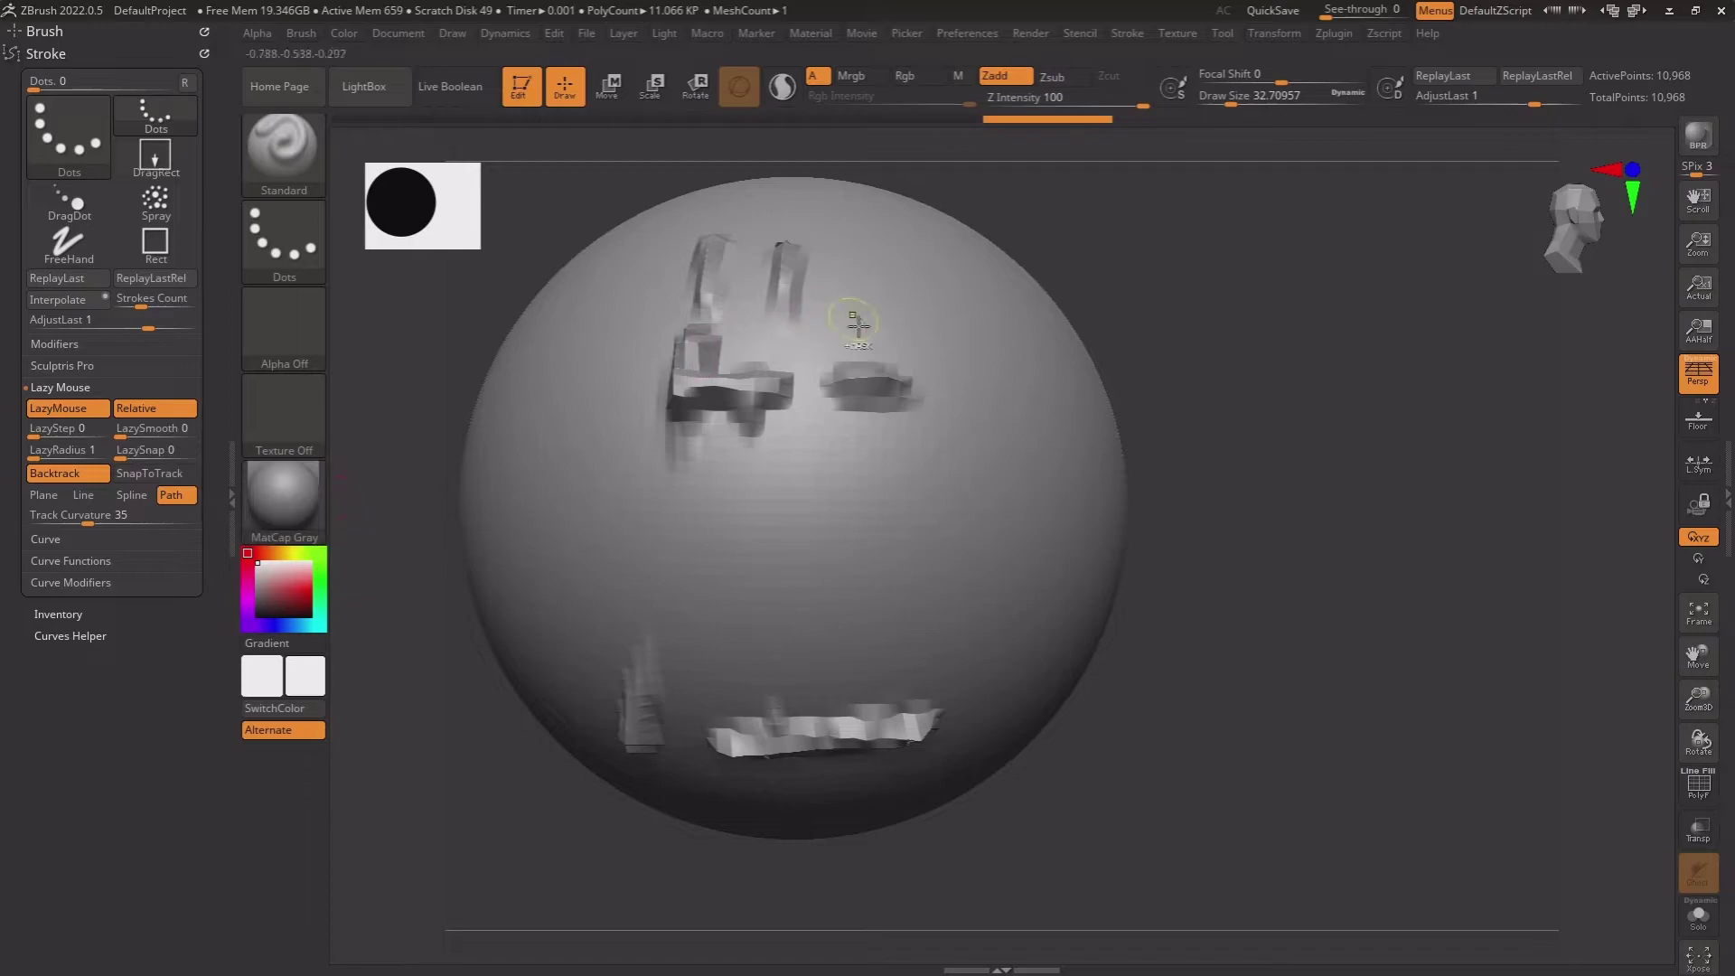
Undo earlier strokes, then test a curved Path-mode stroke and a short upper-left stroke, undoing both
key("ctrl+z")
key("ctrl+z")
key("ctrl+z")
left_click_drag(830, 362, 758, 614)
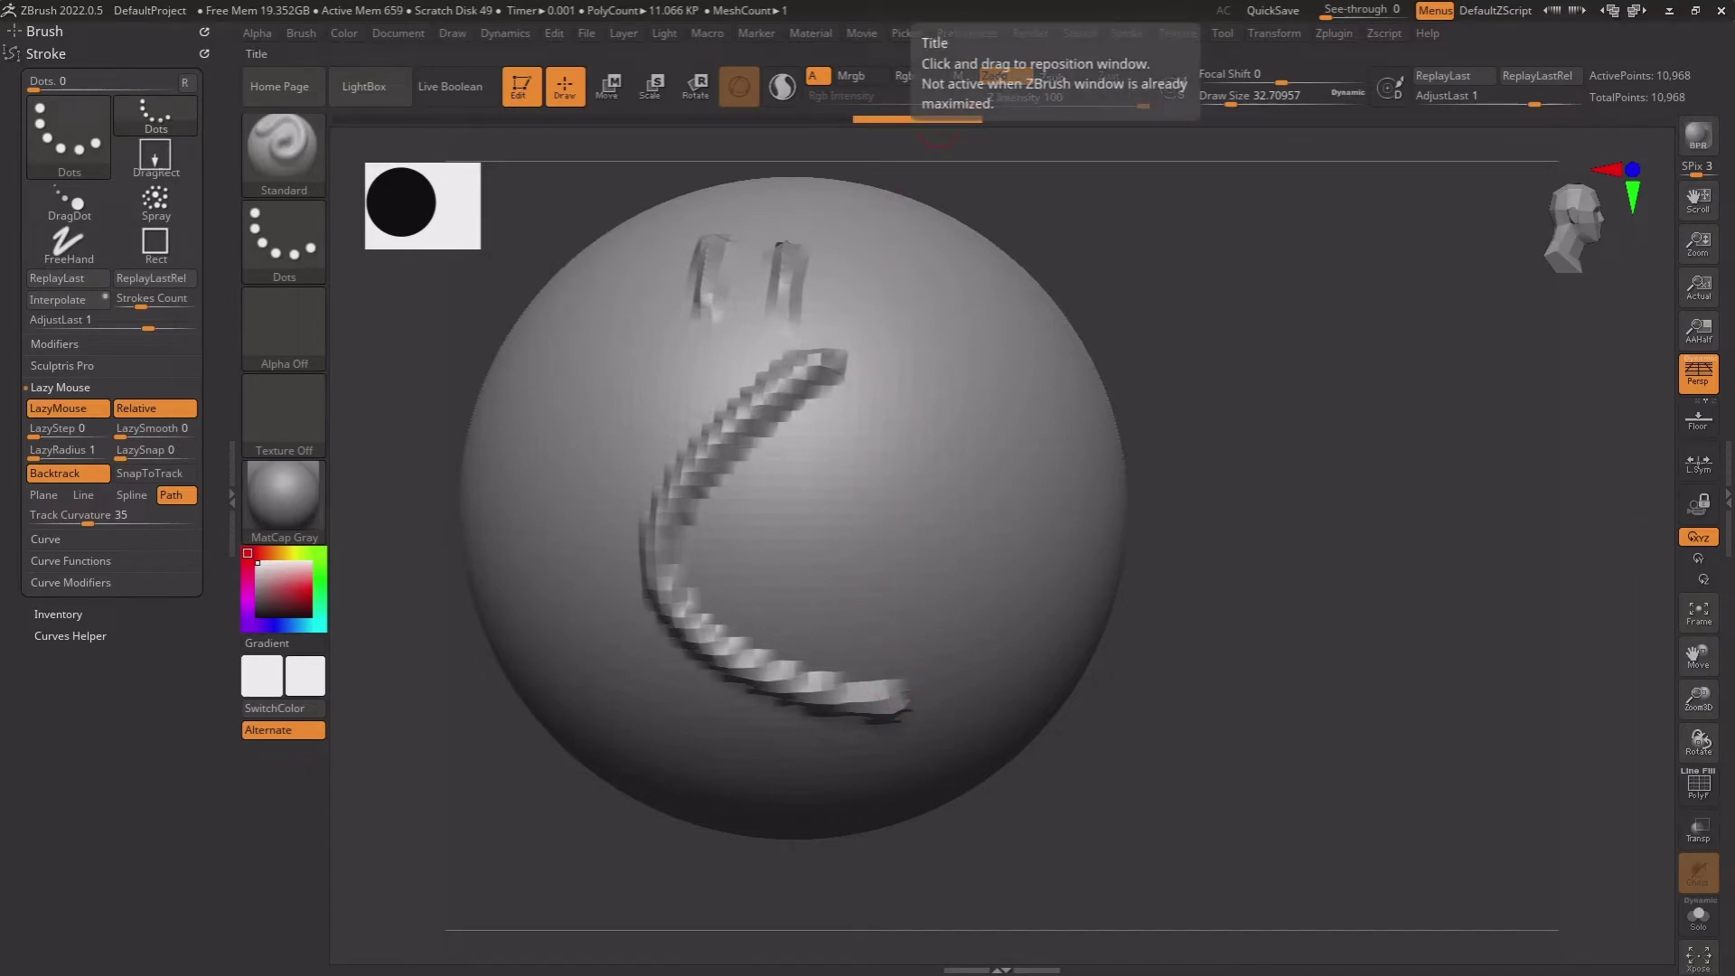
key("ctrl+z")
mouse_move(709, 352)
left_mouse_down()
mouse_move(628, 457)
mouse_move(633, 479)
left_mouse_up()
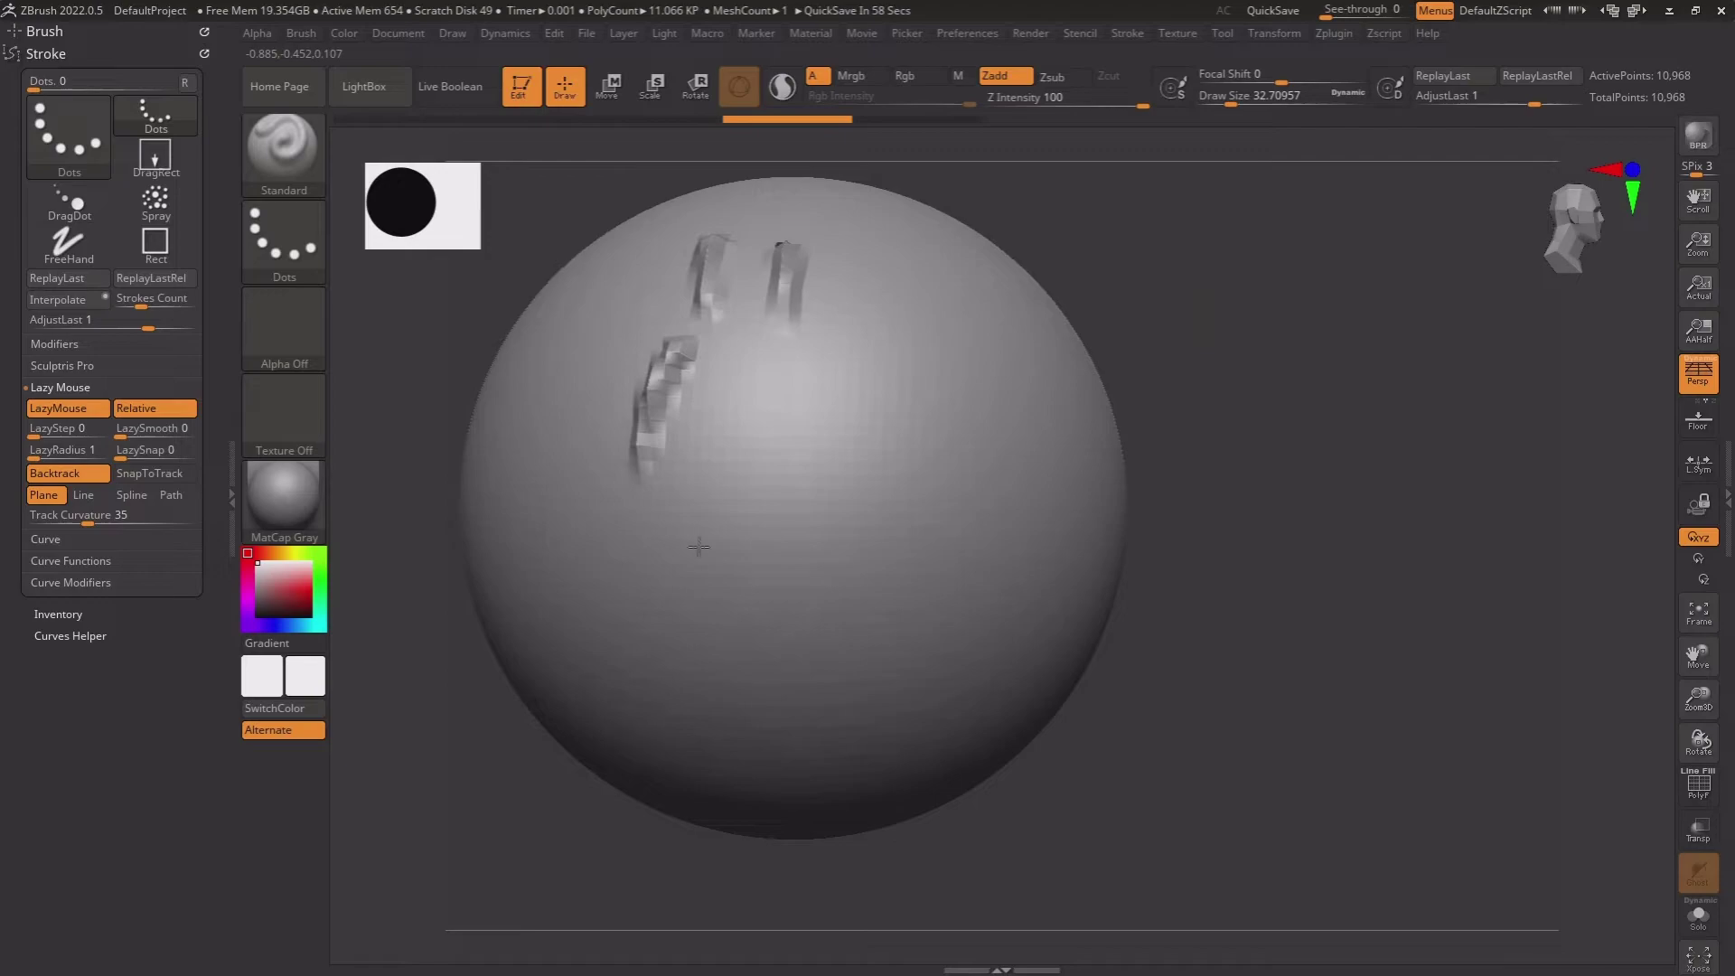
key("ctrl+z")
Set Track Curvature to 0, test a short diagonal Dots stroke, then undo it
left_click(81, 516)
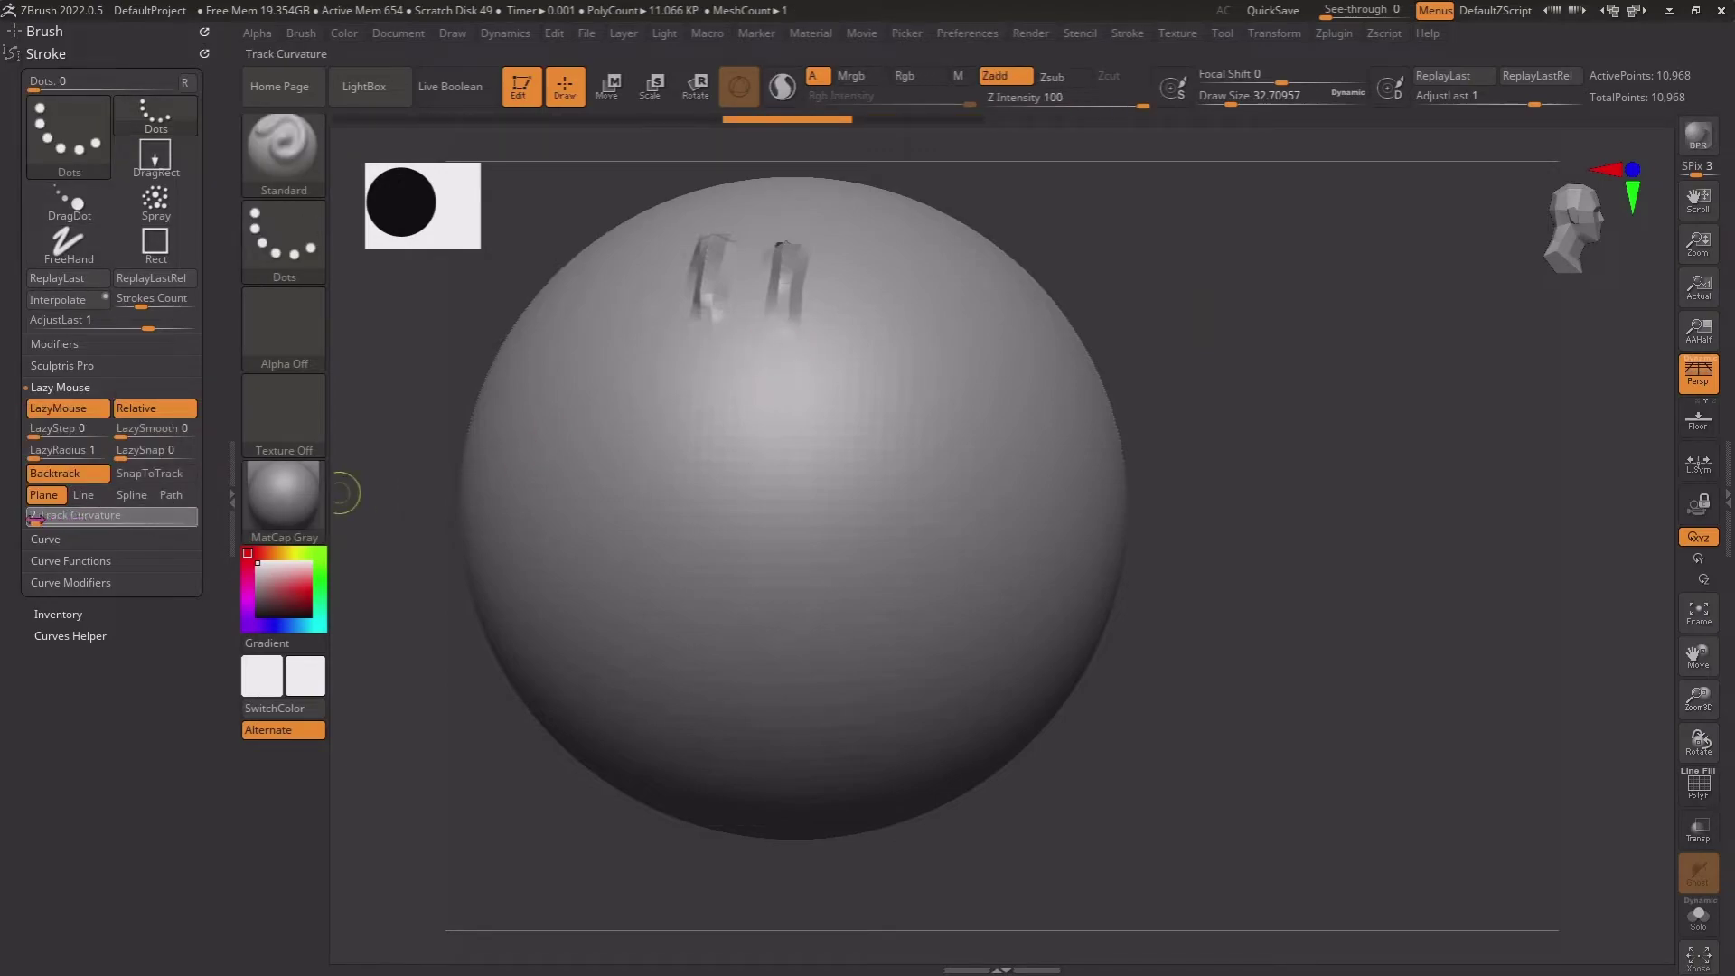
type("0")
key("Return")
left_click_drag(709, 348, 623, 462)
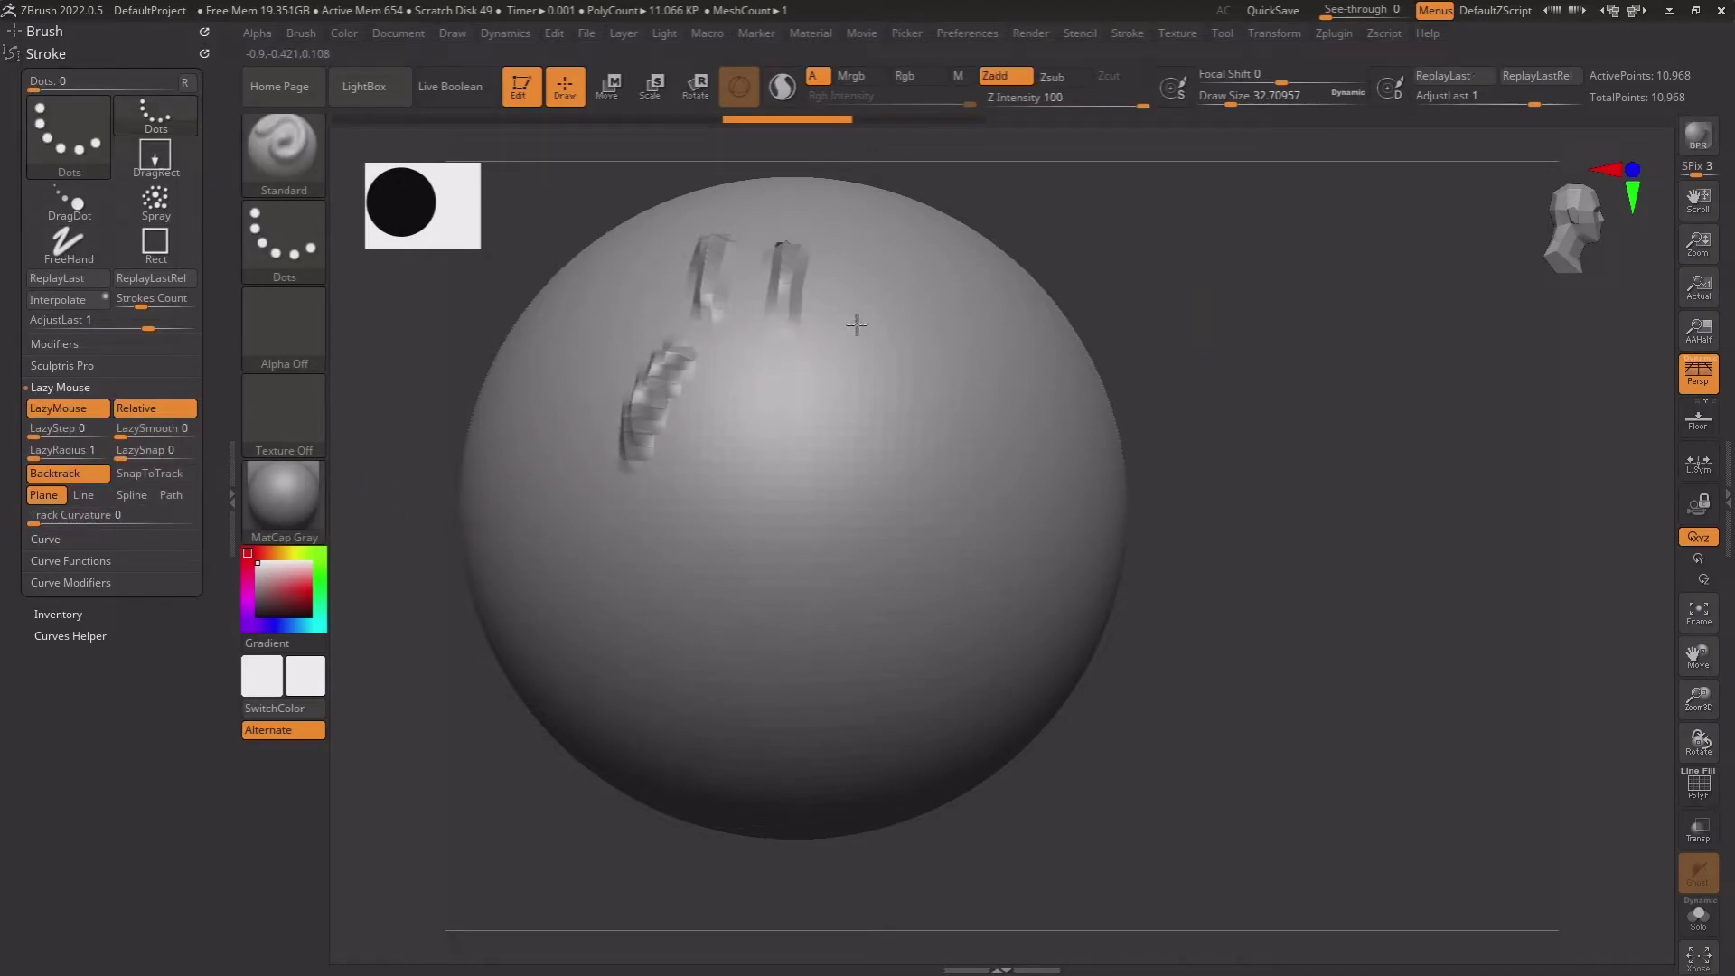
key("ctrl+z")
Raise Track Curvature to 100, test zig-zag Dots strands, then undo them
left_click_drag(36, 524, 194, 523)
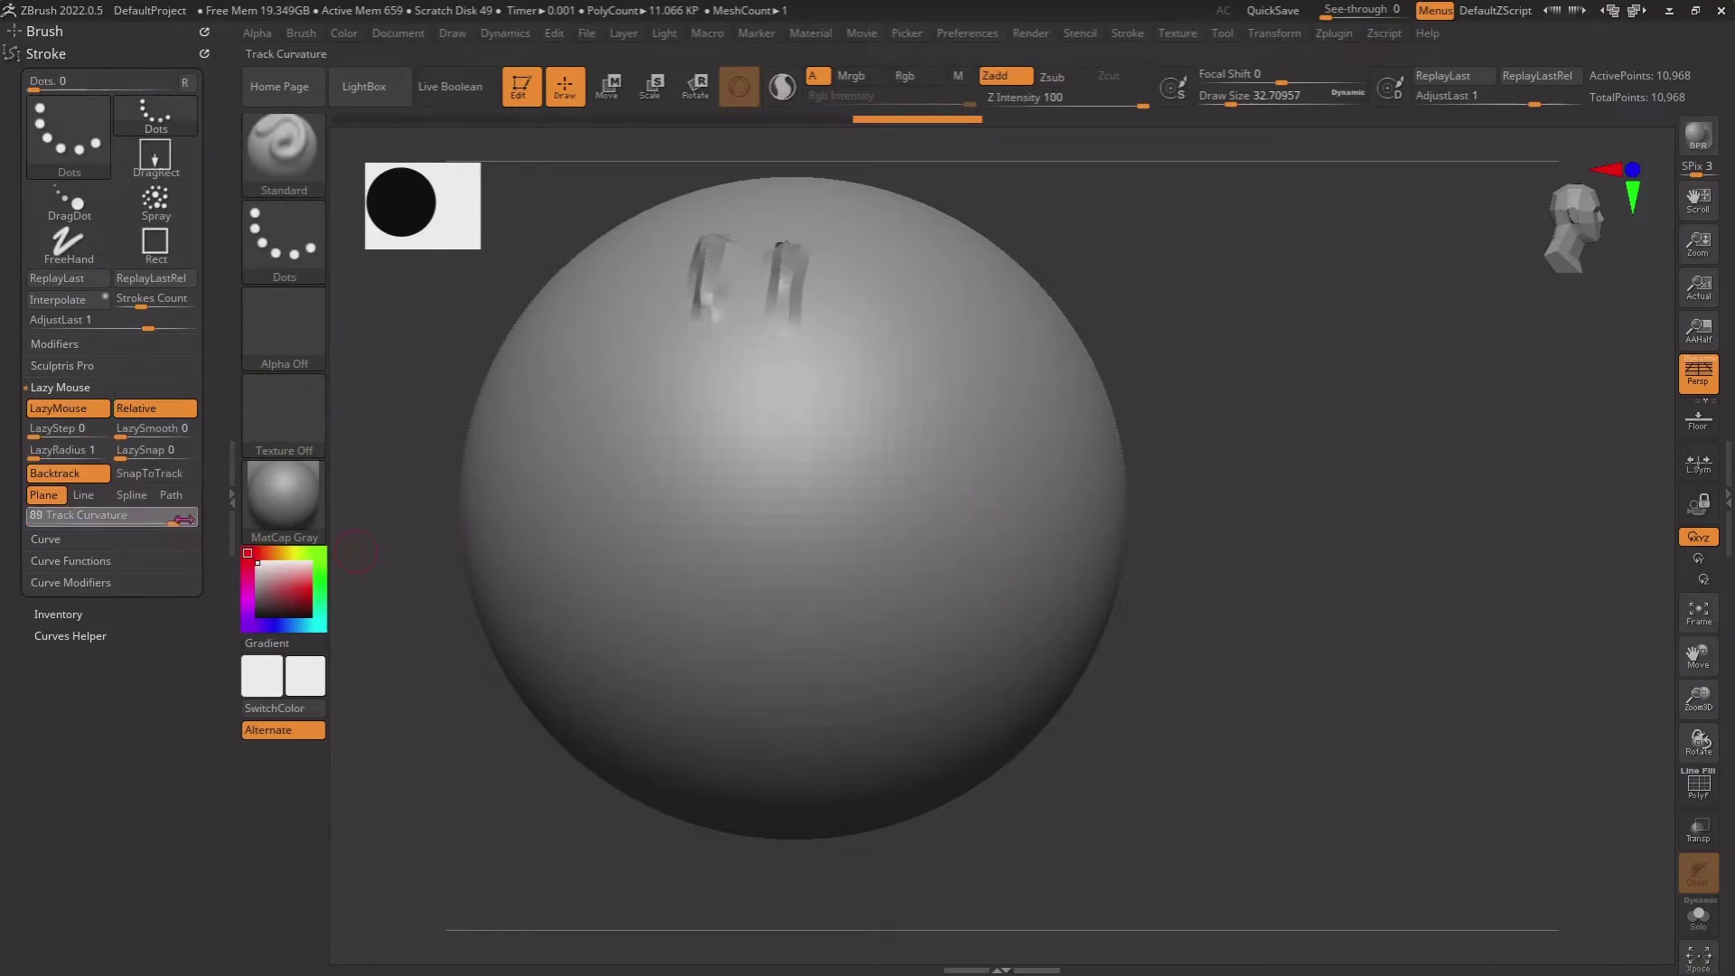
mouse_move(667, 314)
left_mouse_down()
mouse_move(637, 713)
mouse_move(833, 310)
mouse_move(814, 804)
mouse_move(1003, 312)
left_mouse_up()
key("ctrl+z")
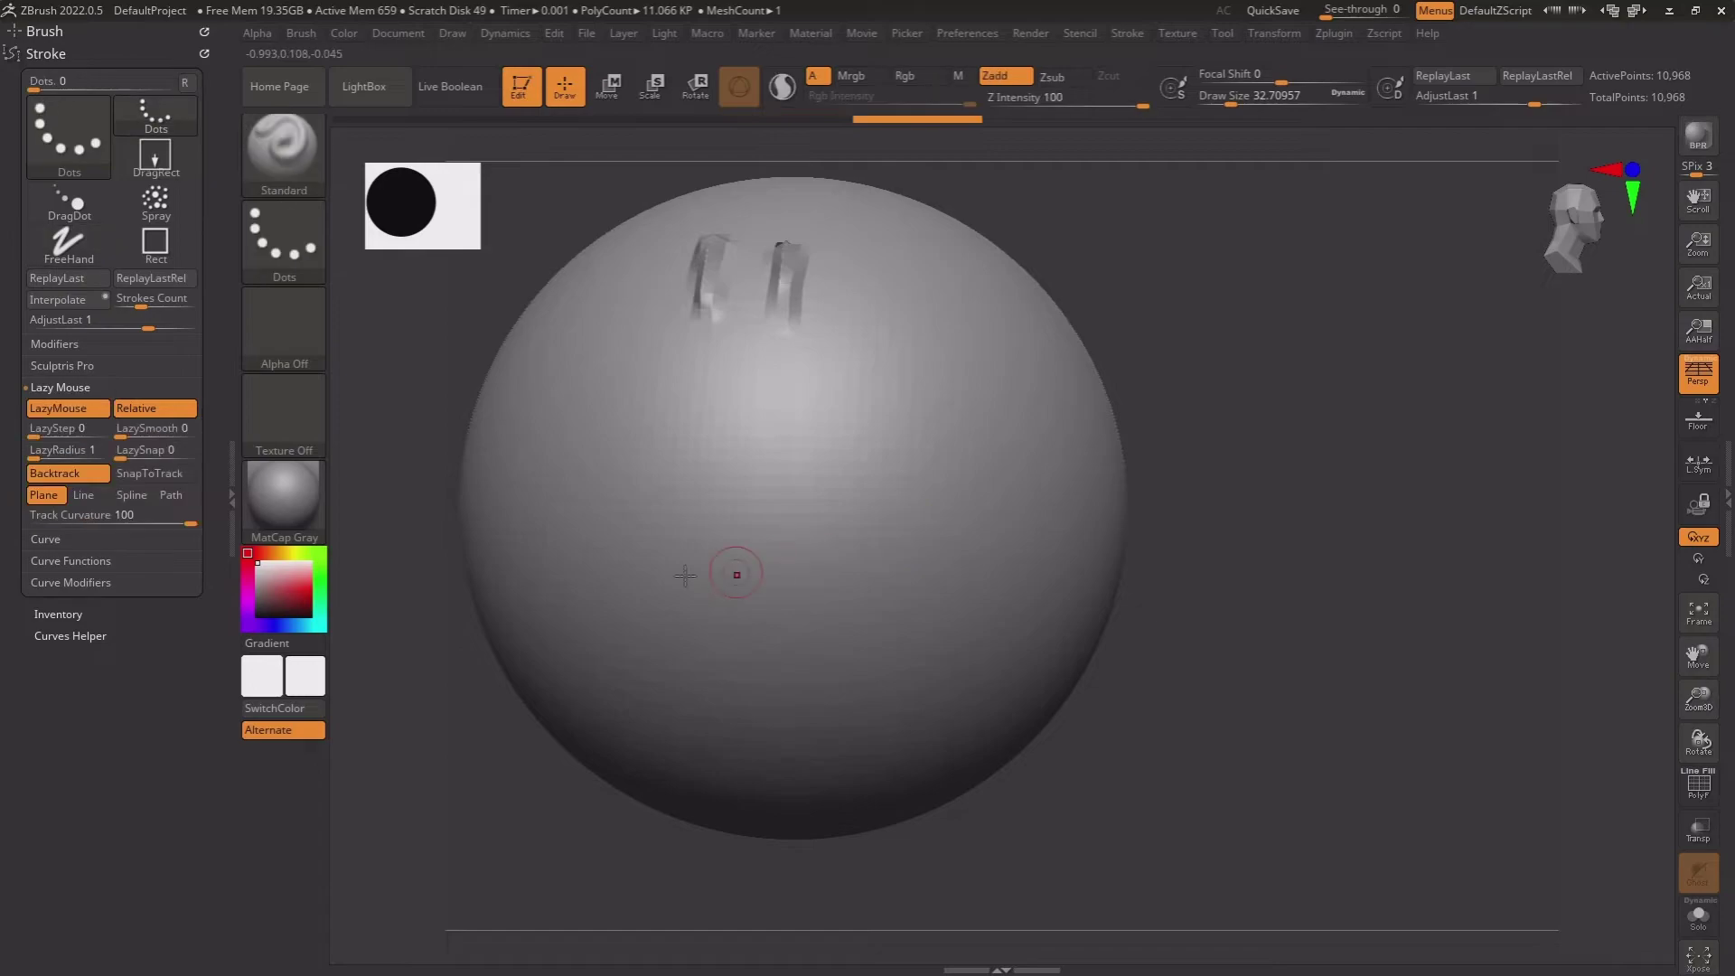
Switch Backtrack to Line at Track Curvature 0 and draw a ring of blocks
left_click(84, 495)
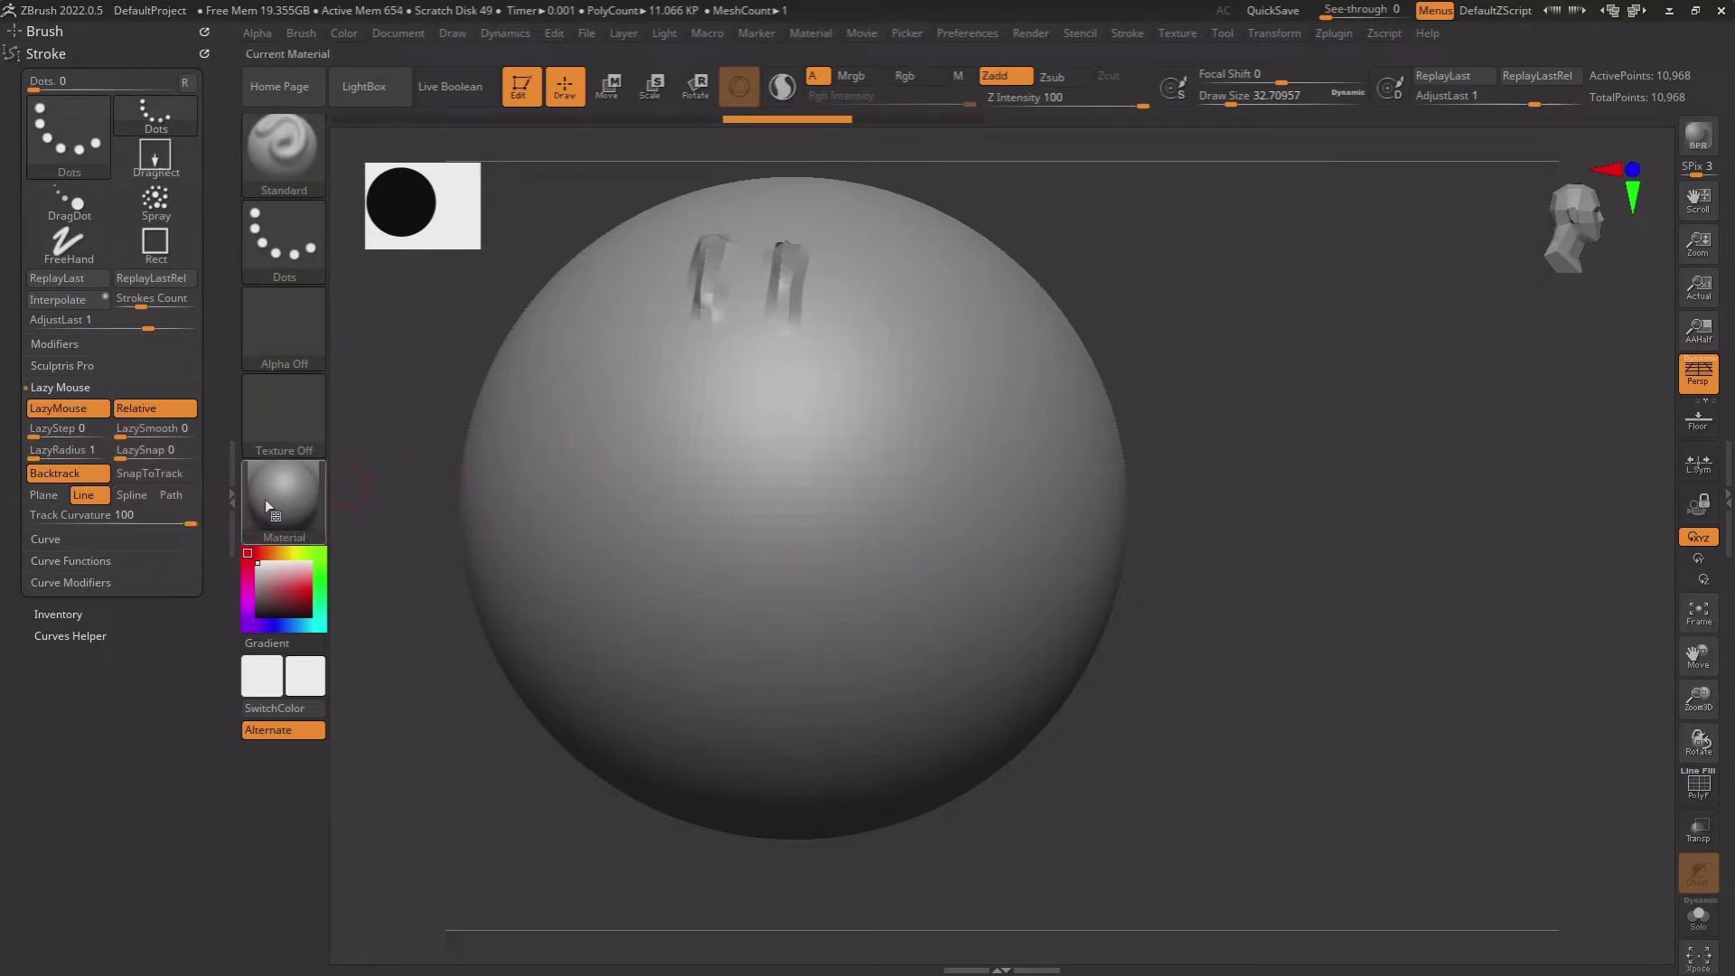
left_click_drag(190, 523, 31, 523)
mouse_move(759, 337)
left_mouse_down()
mouse_move(703, 525)
mouse_move(756, 308)
mouse_move(806, 767)
mouse_move(635, 622)
left_mouse_up()
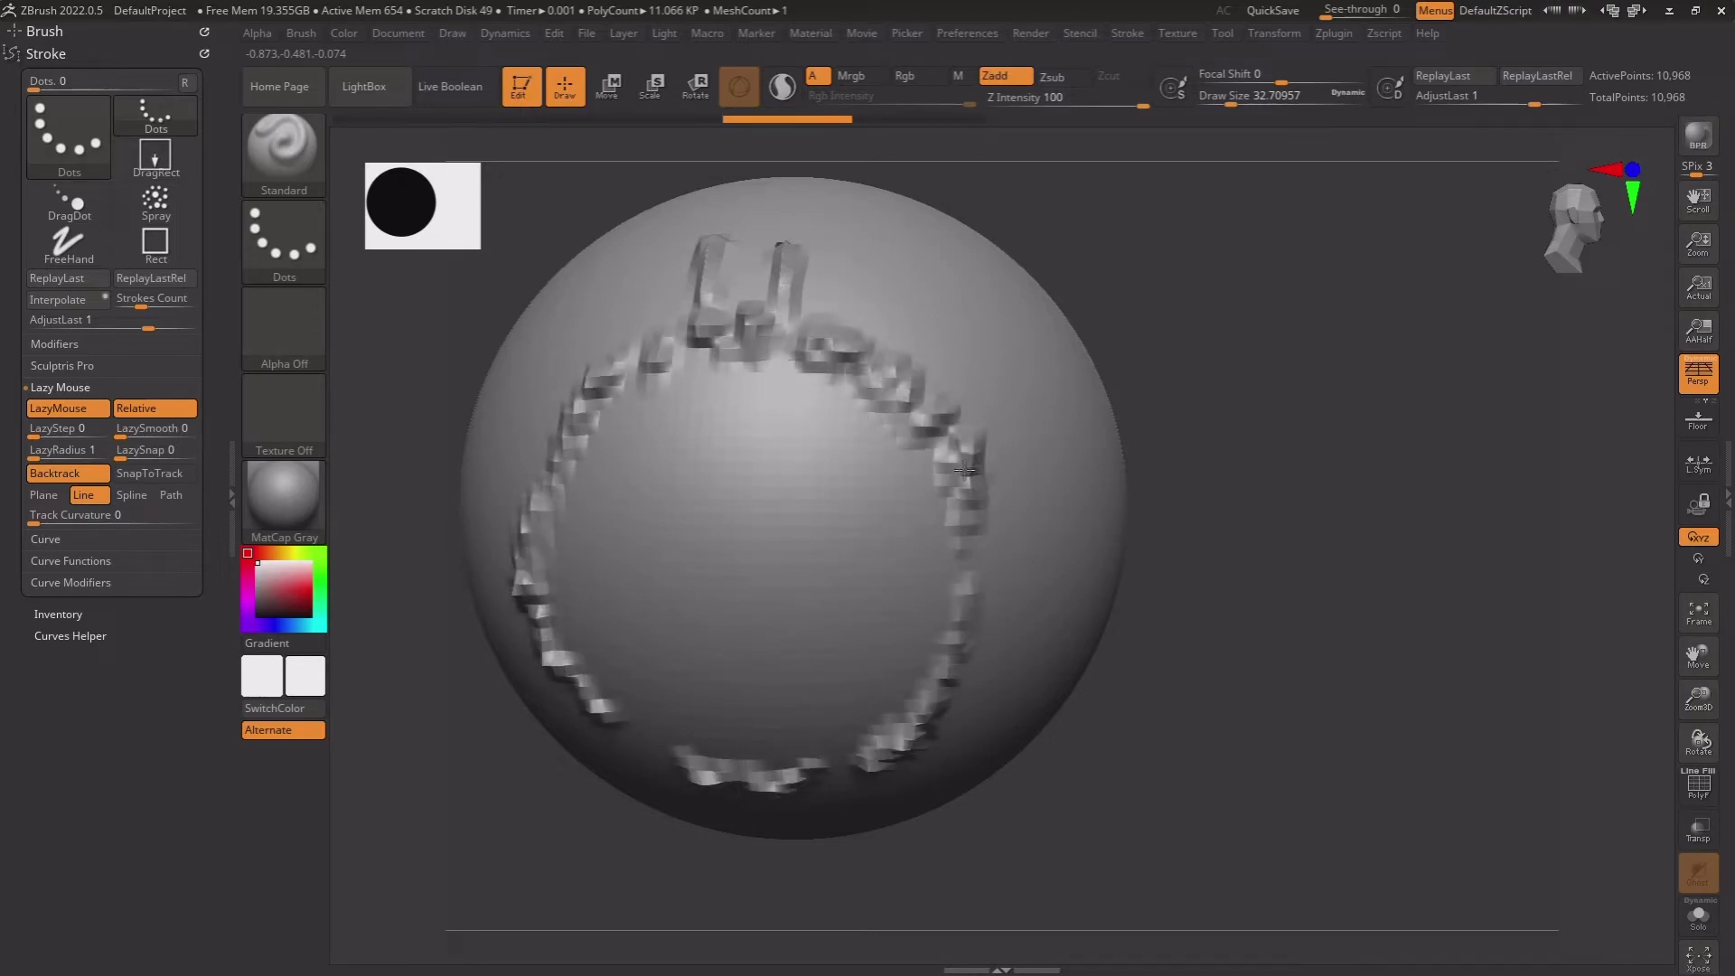
Undo the ring, test block strokes at Track Curvature 100, undo, and return it to 0
key("ctrl+z")
left_click_drag(116, 524, 465, 465)
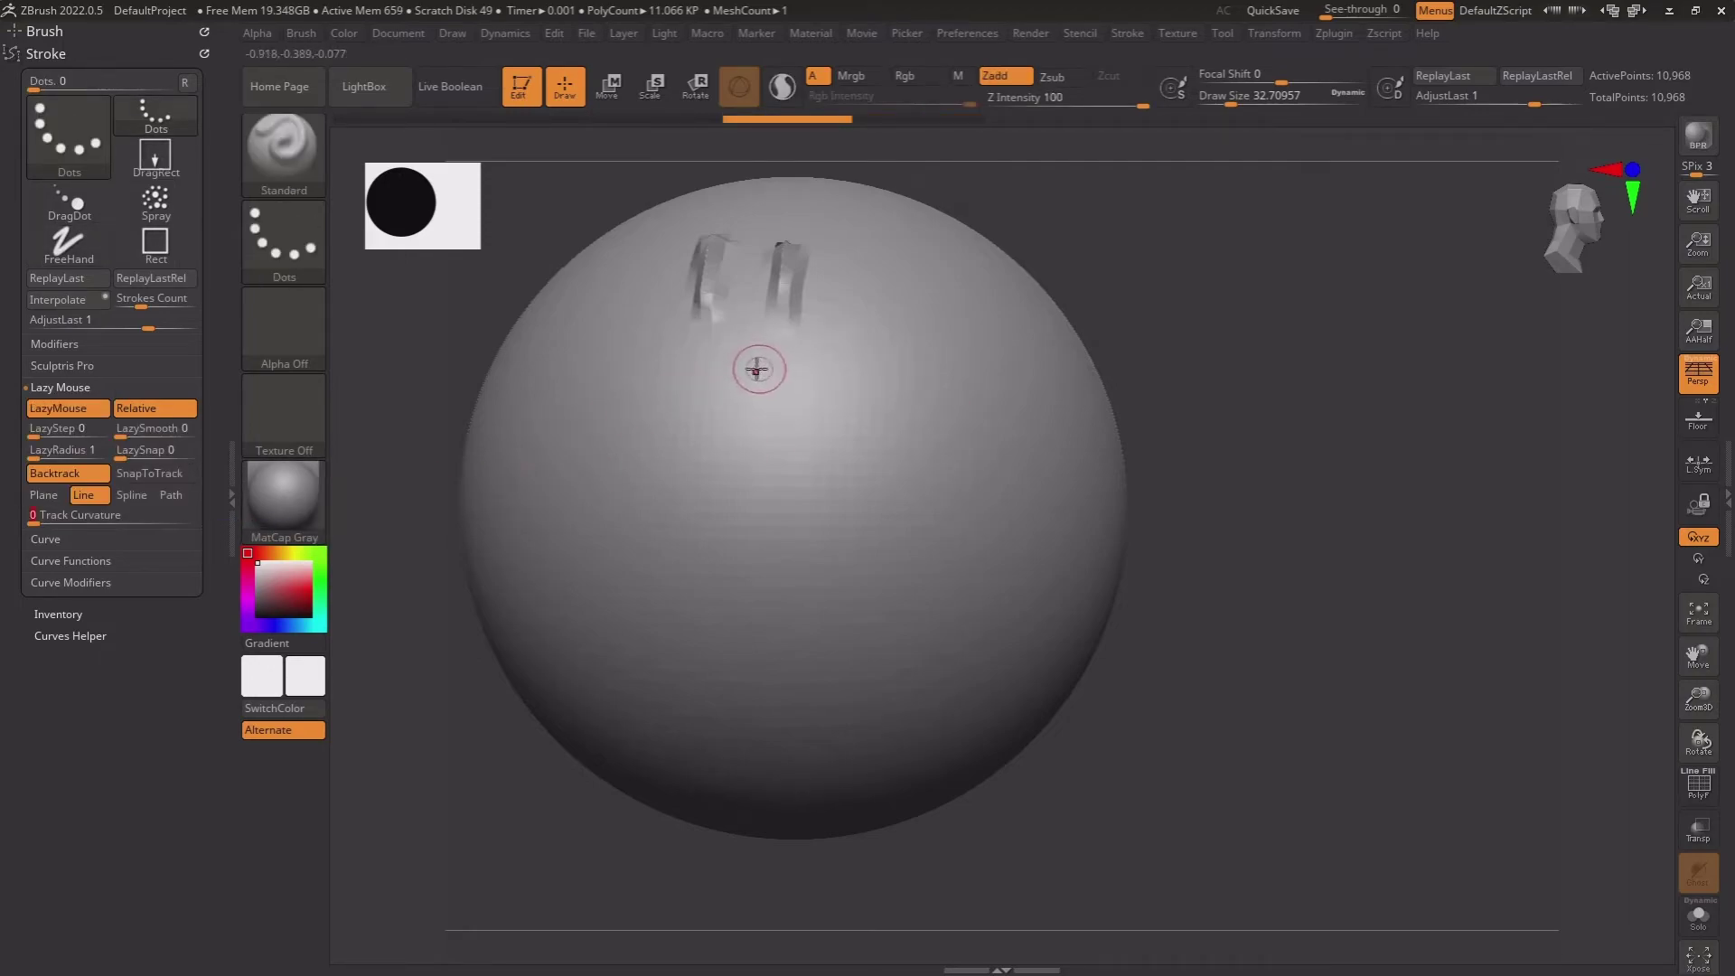
mouse_move(773, 773)
left_mouse_down()
mouse_move(813, 356)
mouse_move(588, 749)
mouse_move(1040, 335)
mouse_move(690, 476)
left_mouse_up()
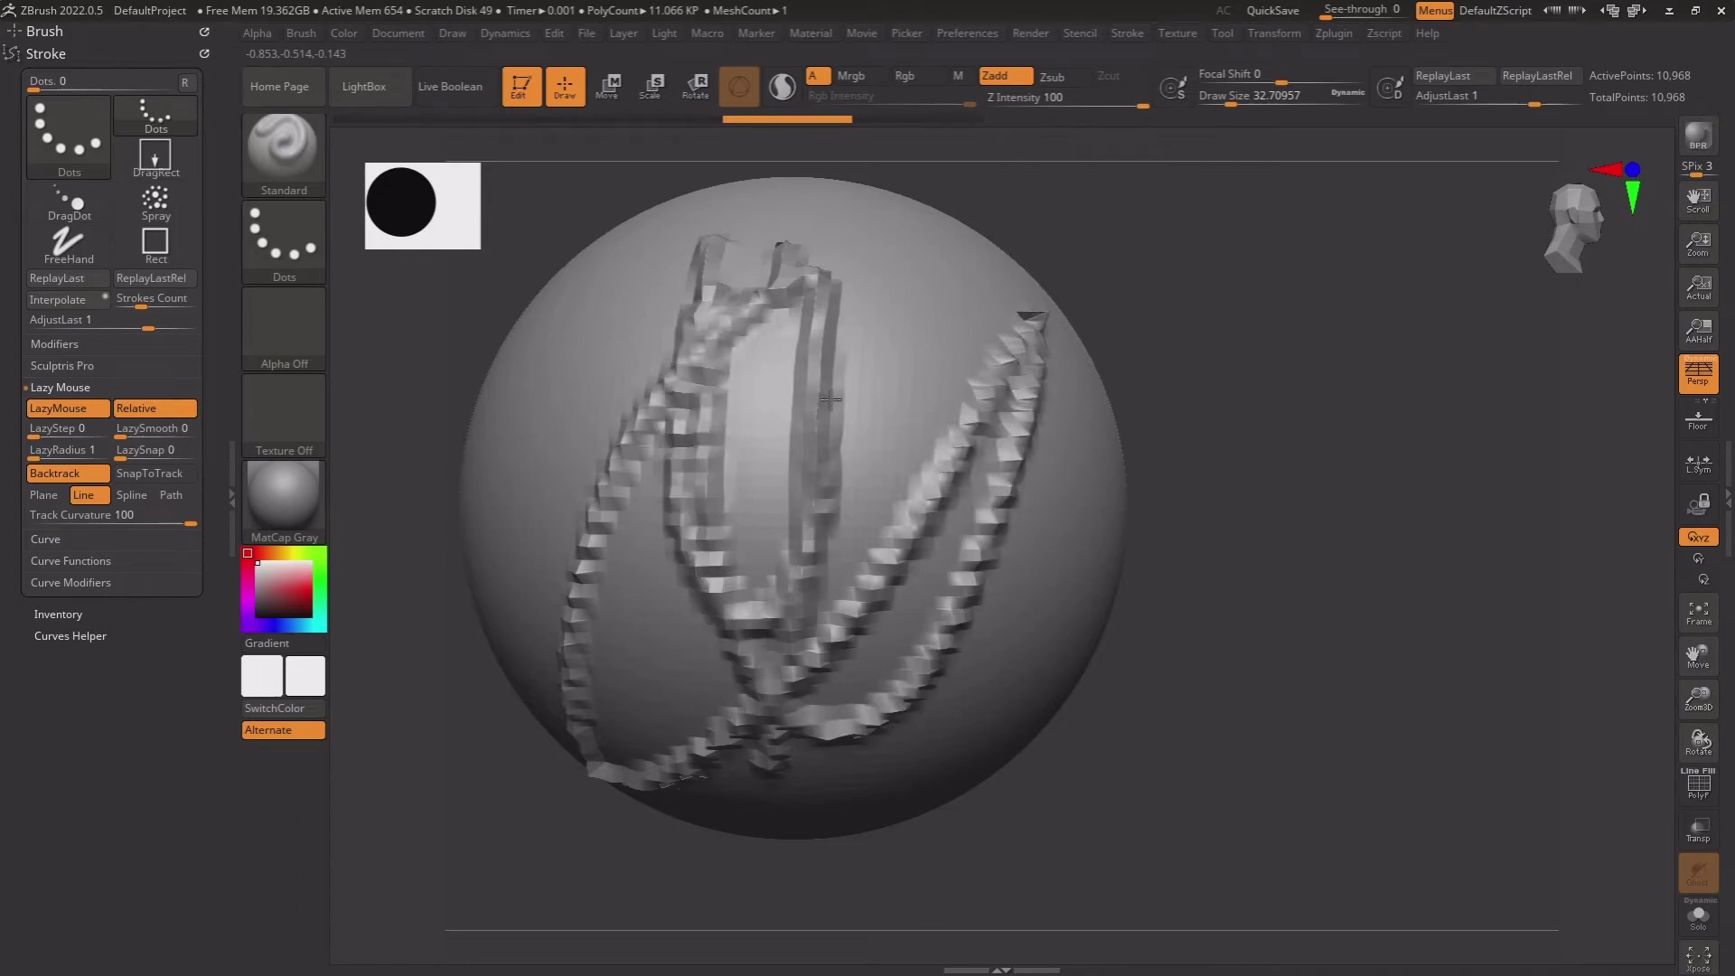
key("ctrl+z")
left_click_drag(142, 522, 31, 524)
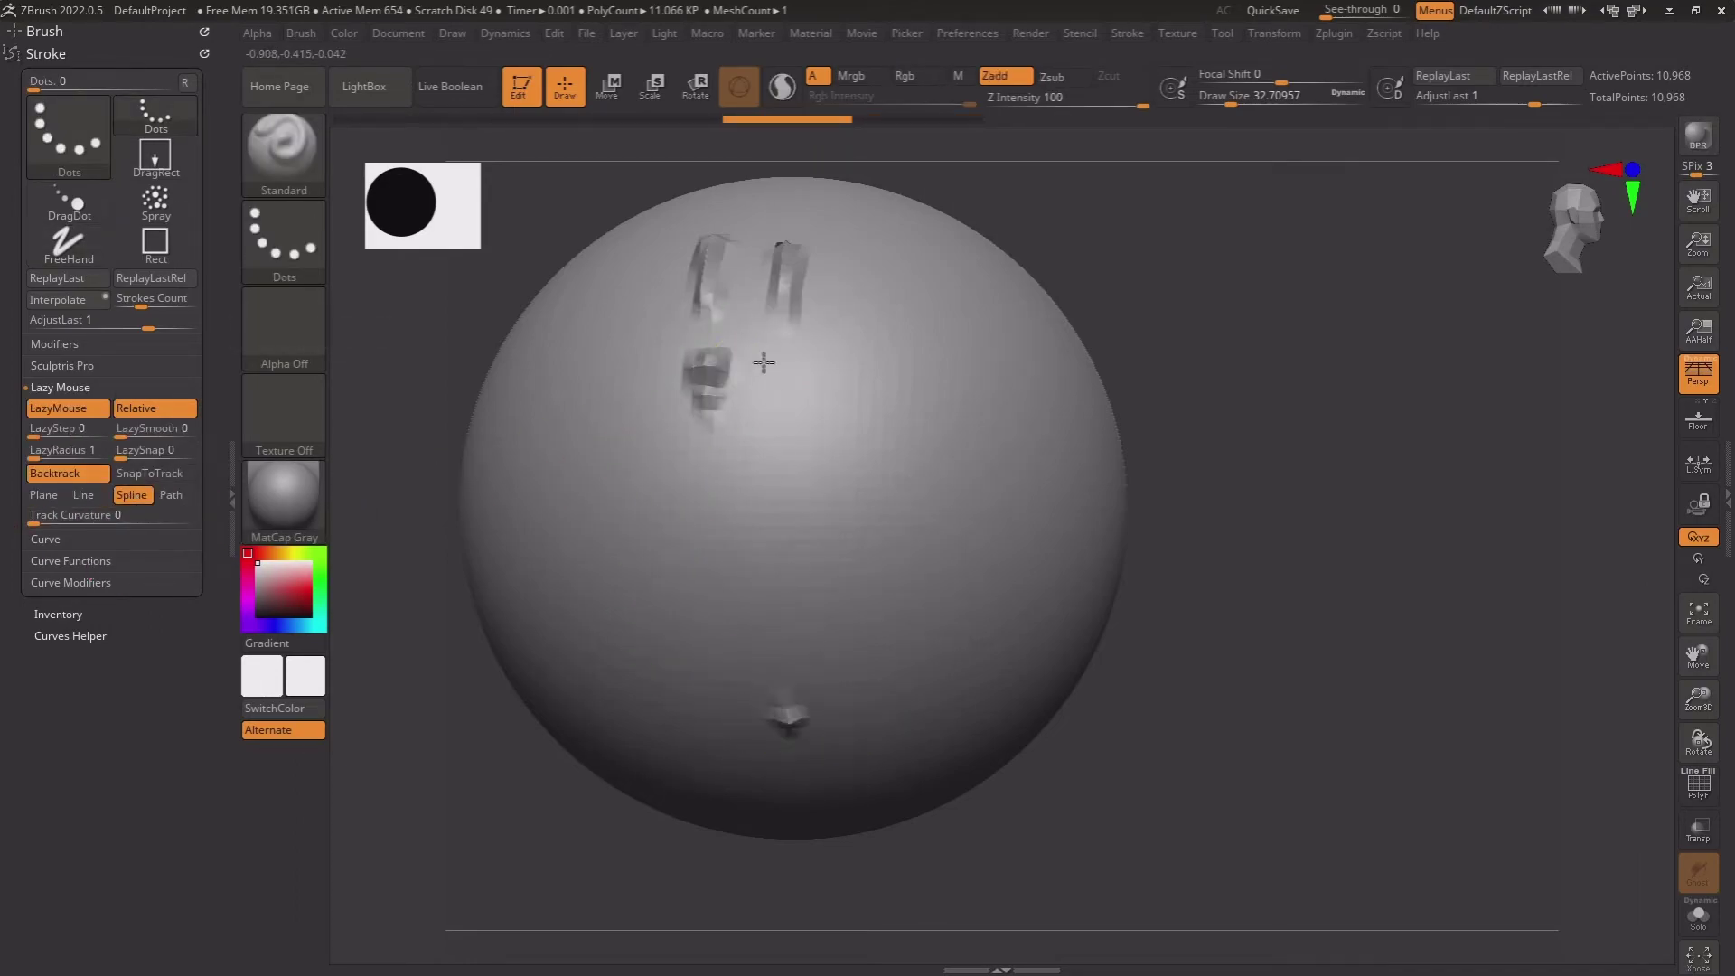
Draw small Spline blocks at upper left, top centre and lower front at Track Curvature 0
left_click_drag(763, 360, 742, 707)
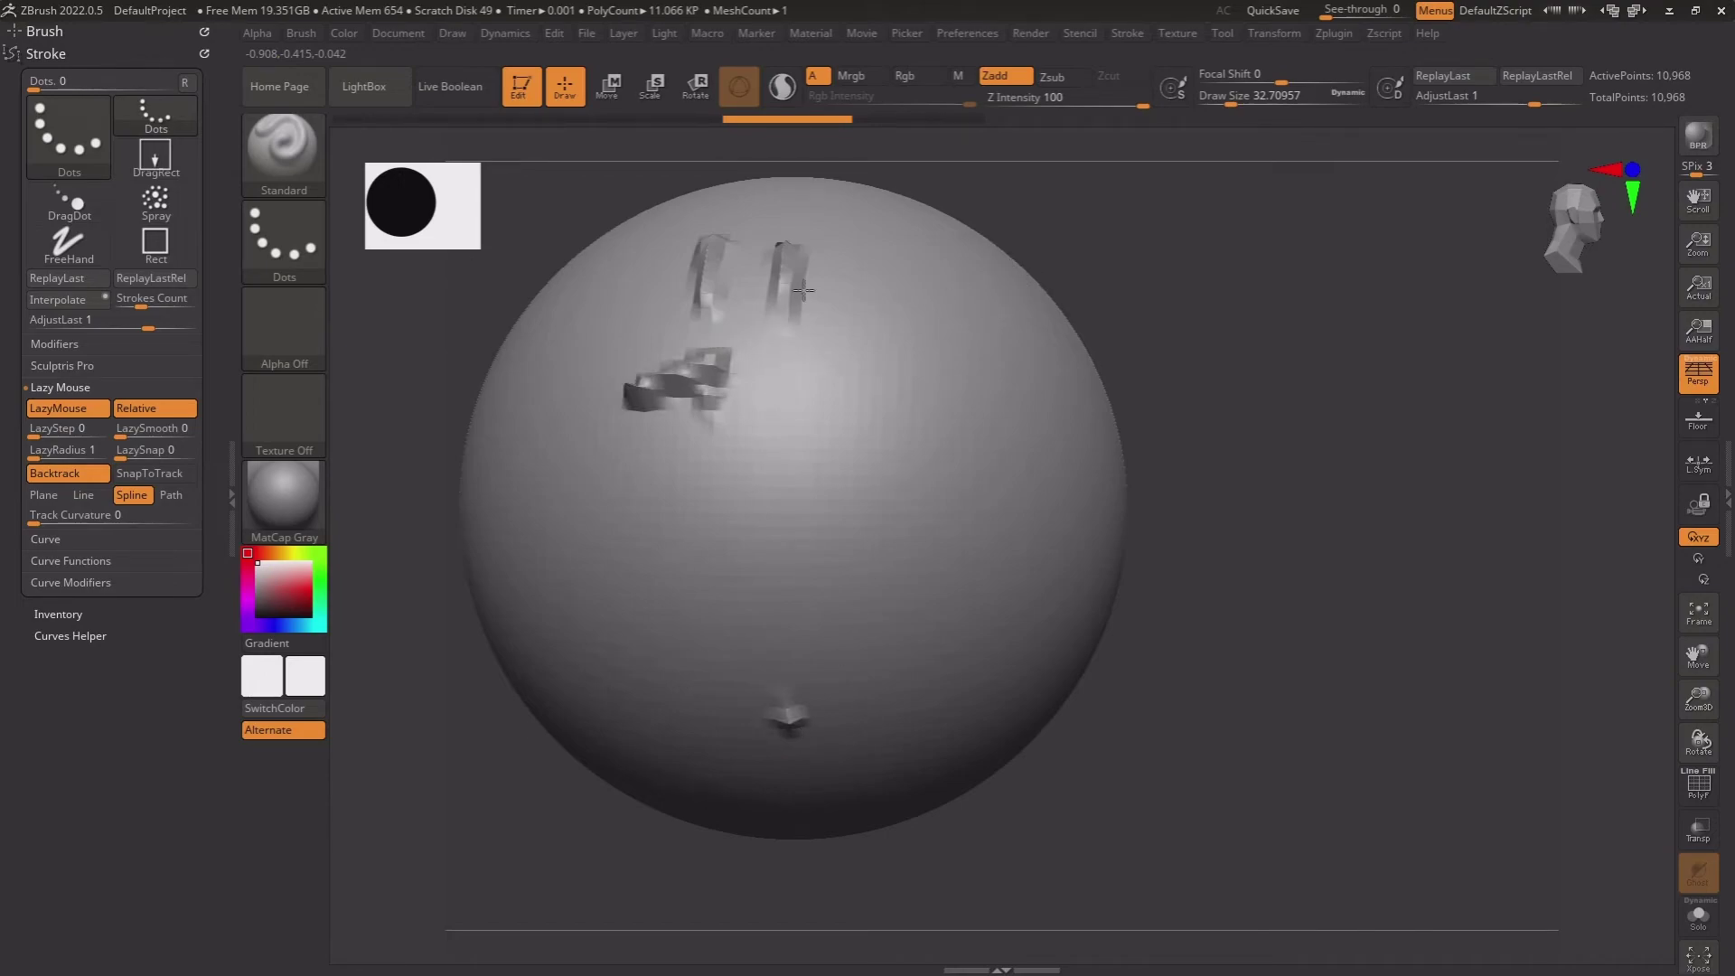
left_click_drag(833, 341, 840, 360)
left_click_drag(953, 737, 647, 636)
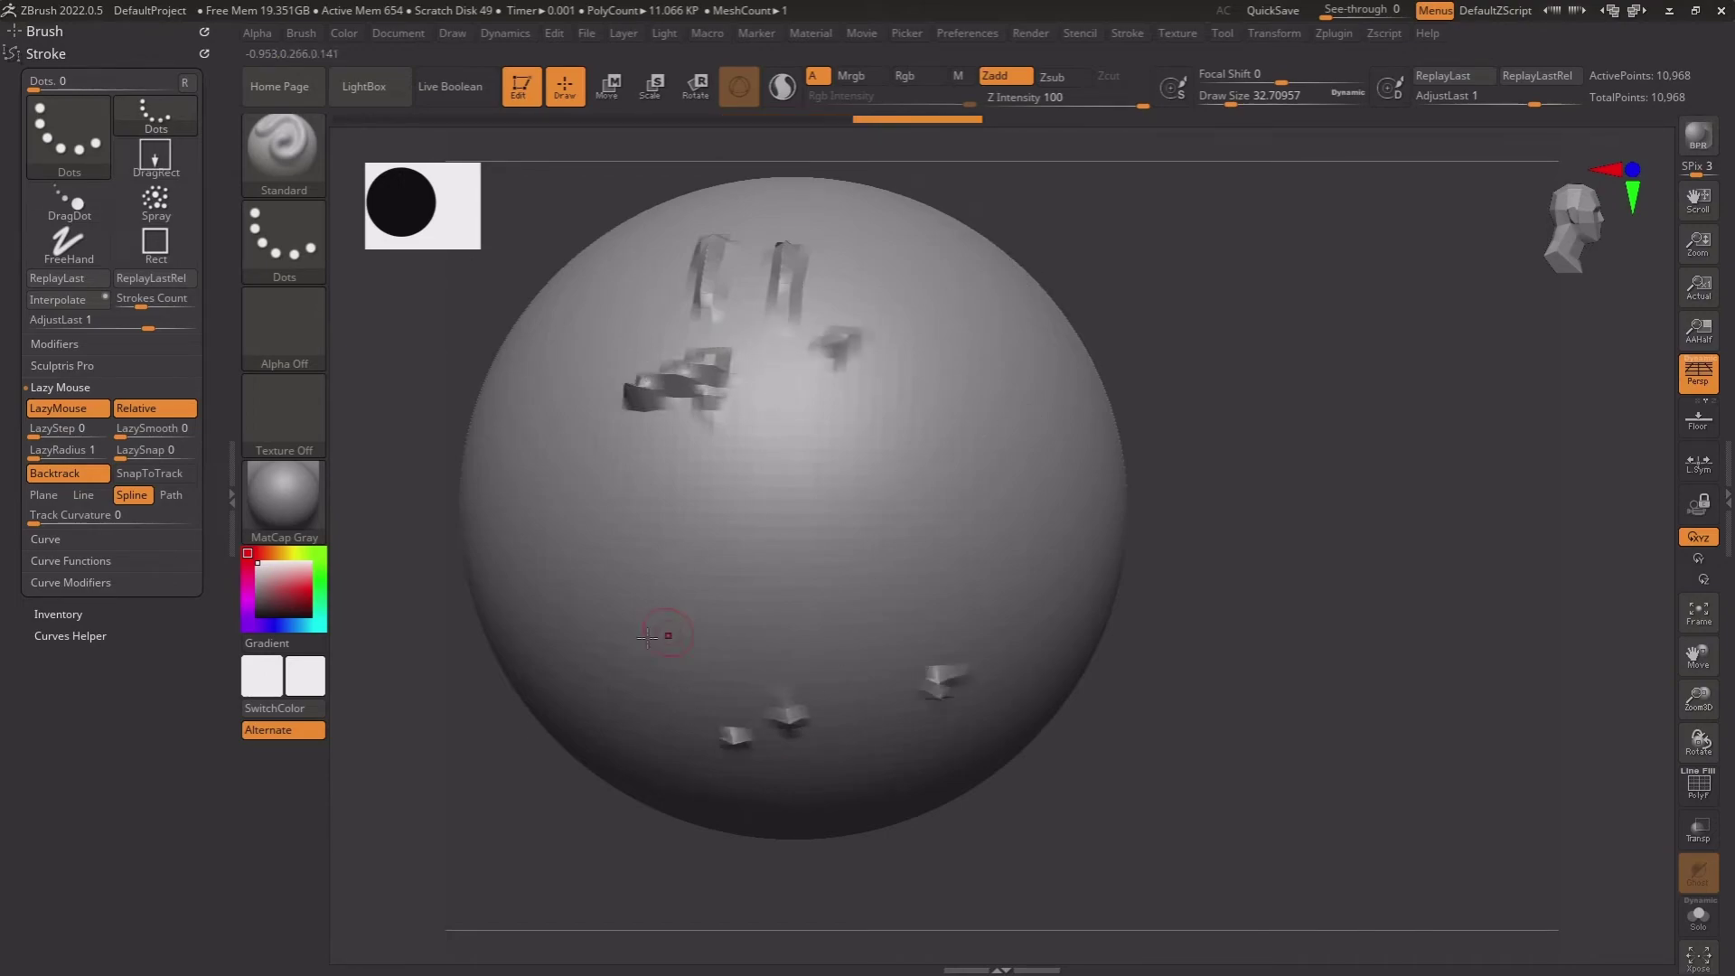
Test two upper-right Spline strokes at Track Curvature 100, then undo them
left_click_drag(54, 523, 194, 523)
mouse_move(910, 418)
left_mouse_down()
mouse_move(953, 391)
mouse_move(911, 391)
left_mouse_up()
left_click_drag(1012, 488, 957, 353)
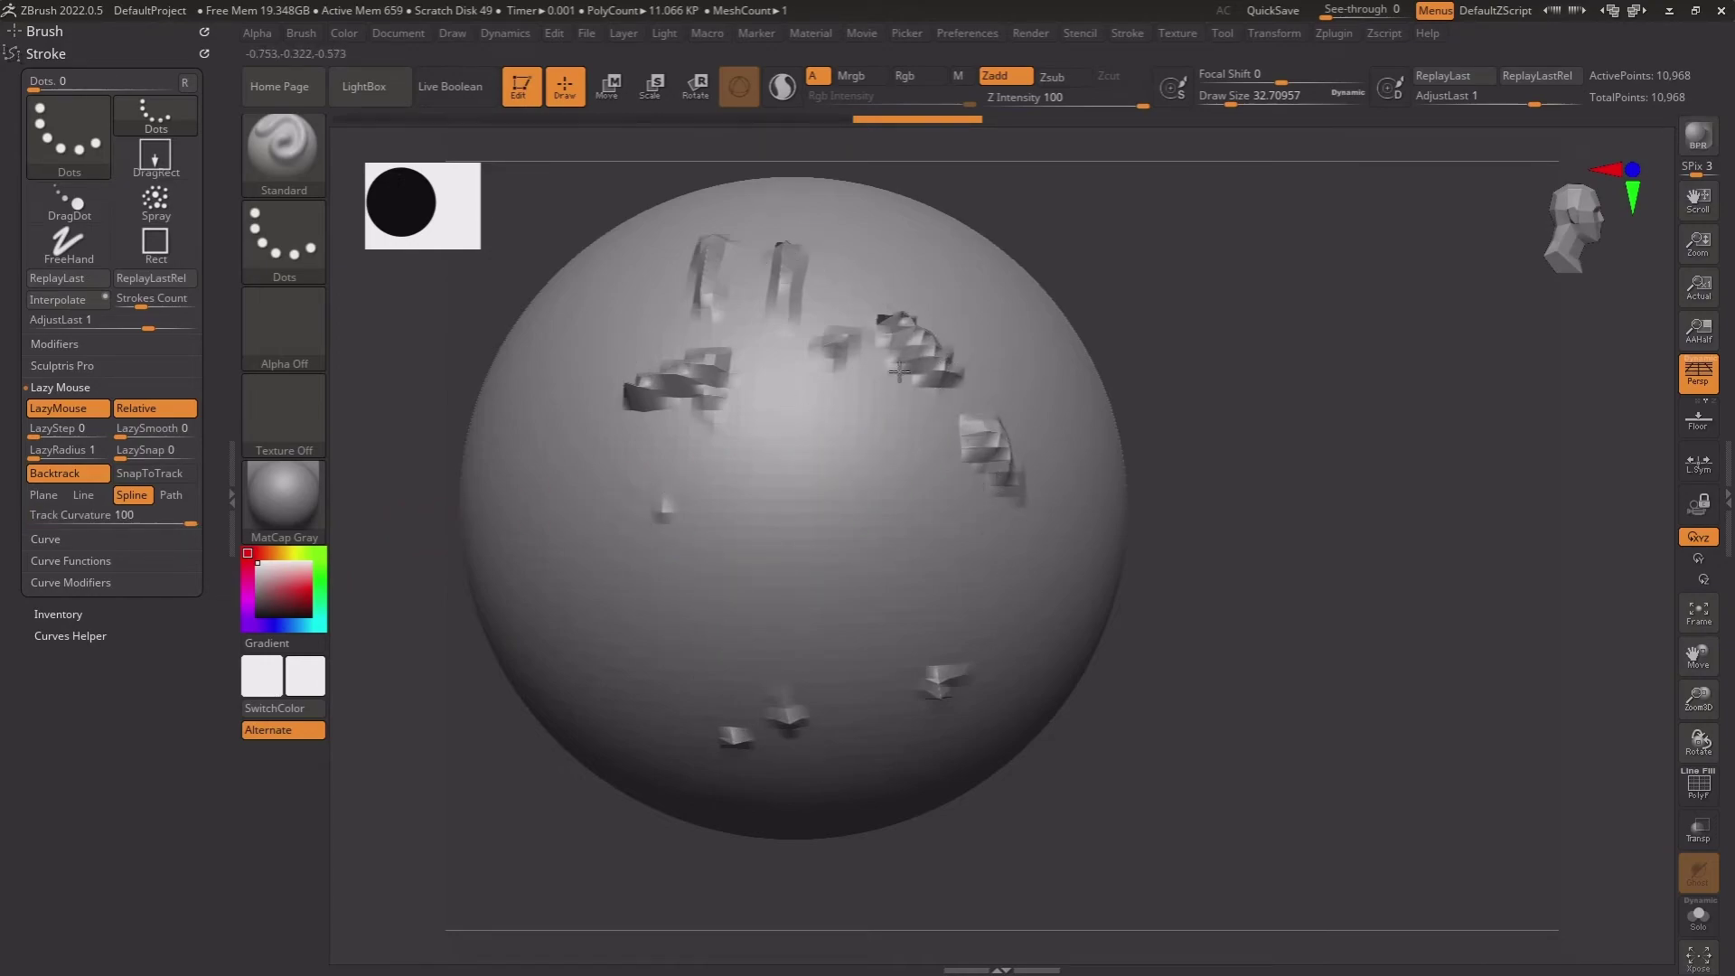
key("ctrl+z")
key("ctrl+z")
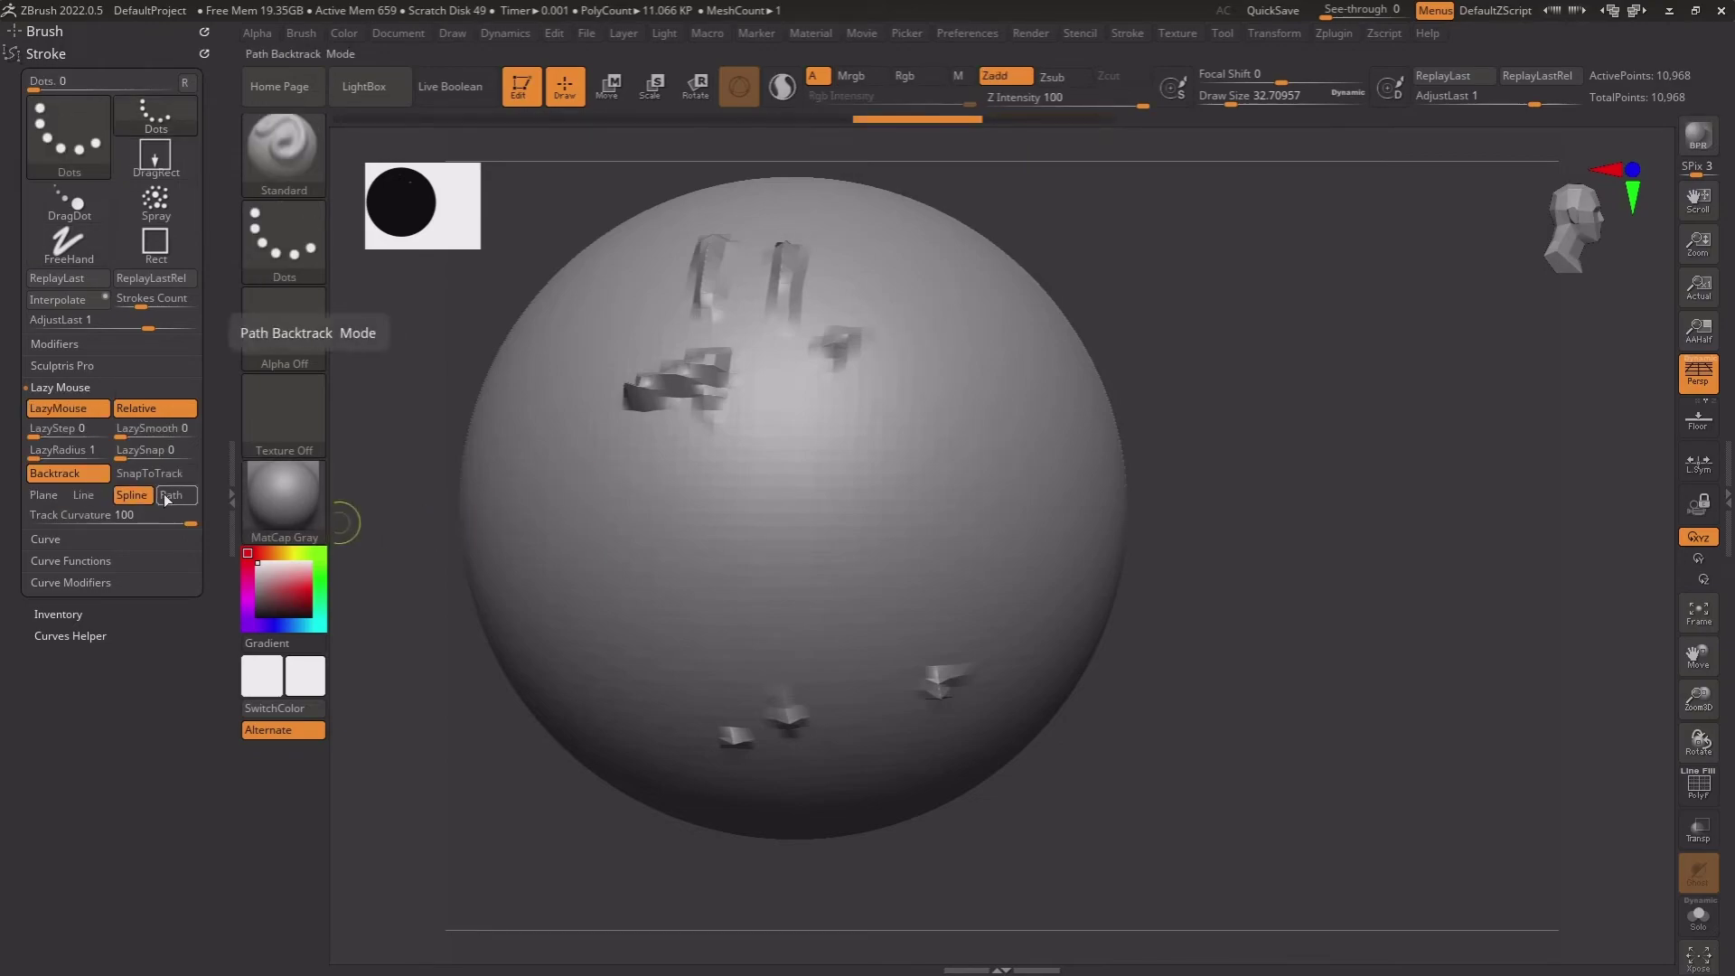
Switch Backtrack to Path at Track Curvature 0 and test two strokes, undoing each
left_click(171, 495)
left_click_drag(141, 528, 32, 528)
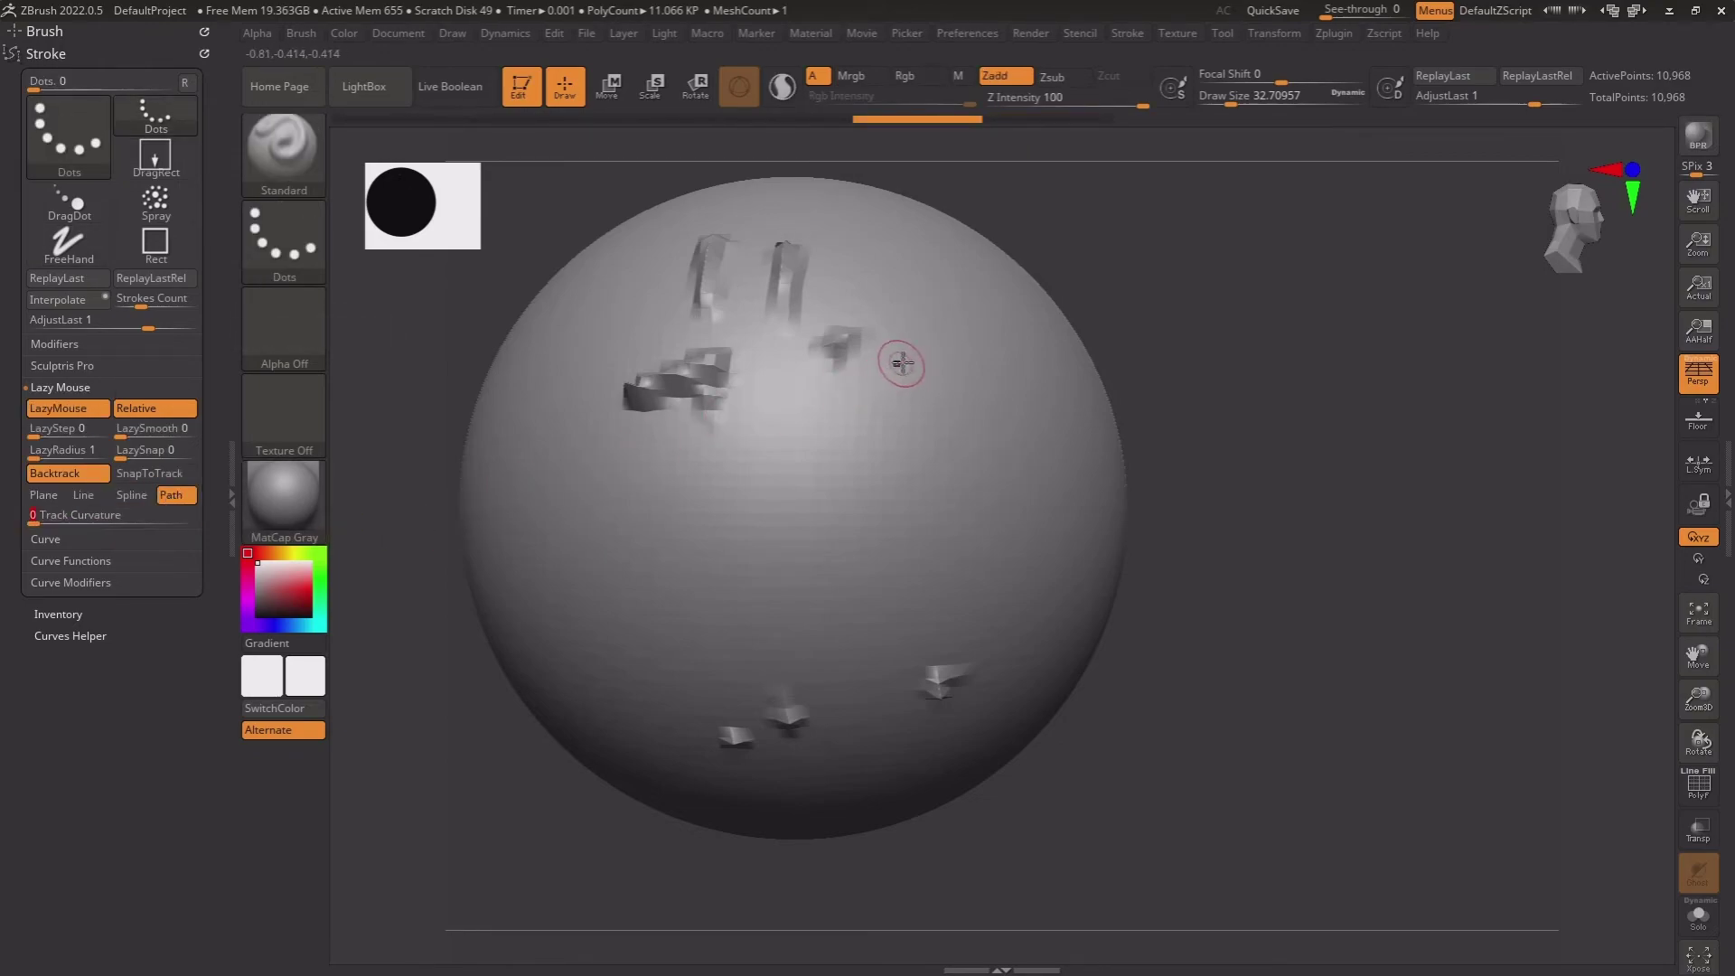
left_click_drag(911, 373, 788, 589)
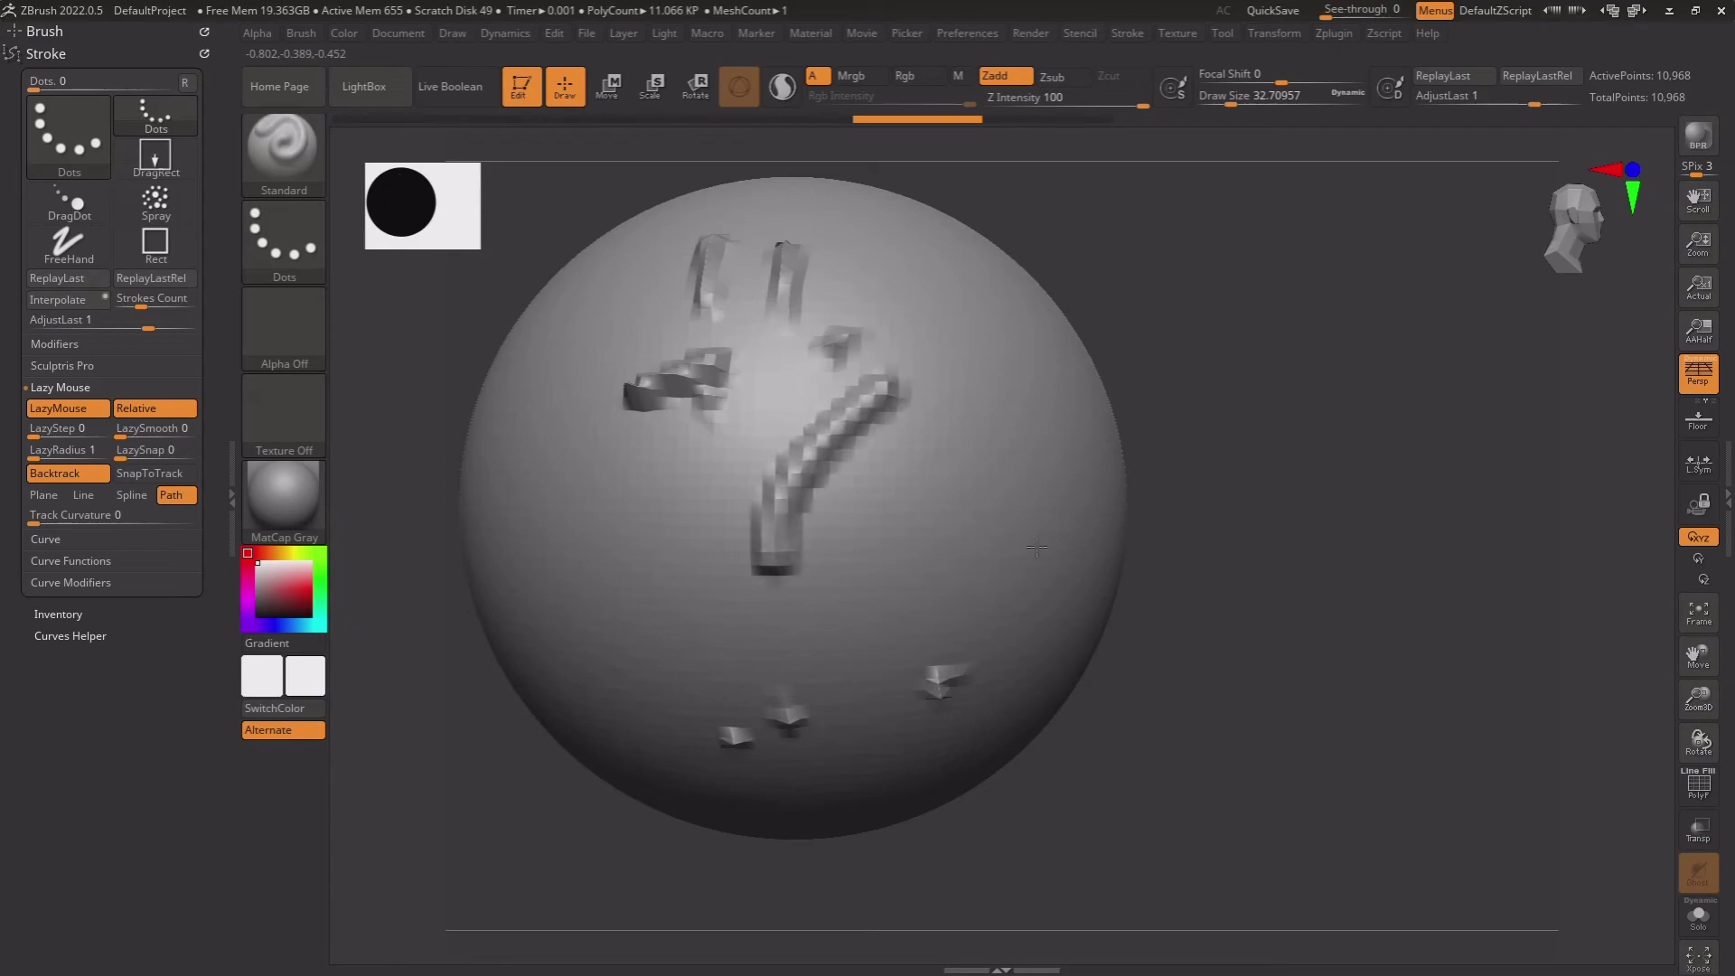
key("ctrl+z")
mouse_move(802, 531)
left_mouse_down()
mouse_move(939, 573)
mouse_move(951, 395)
left_mouse_up()
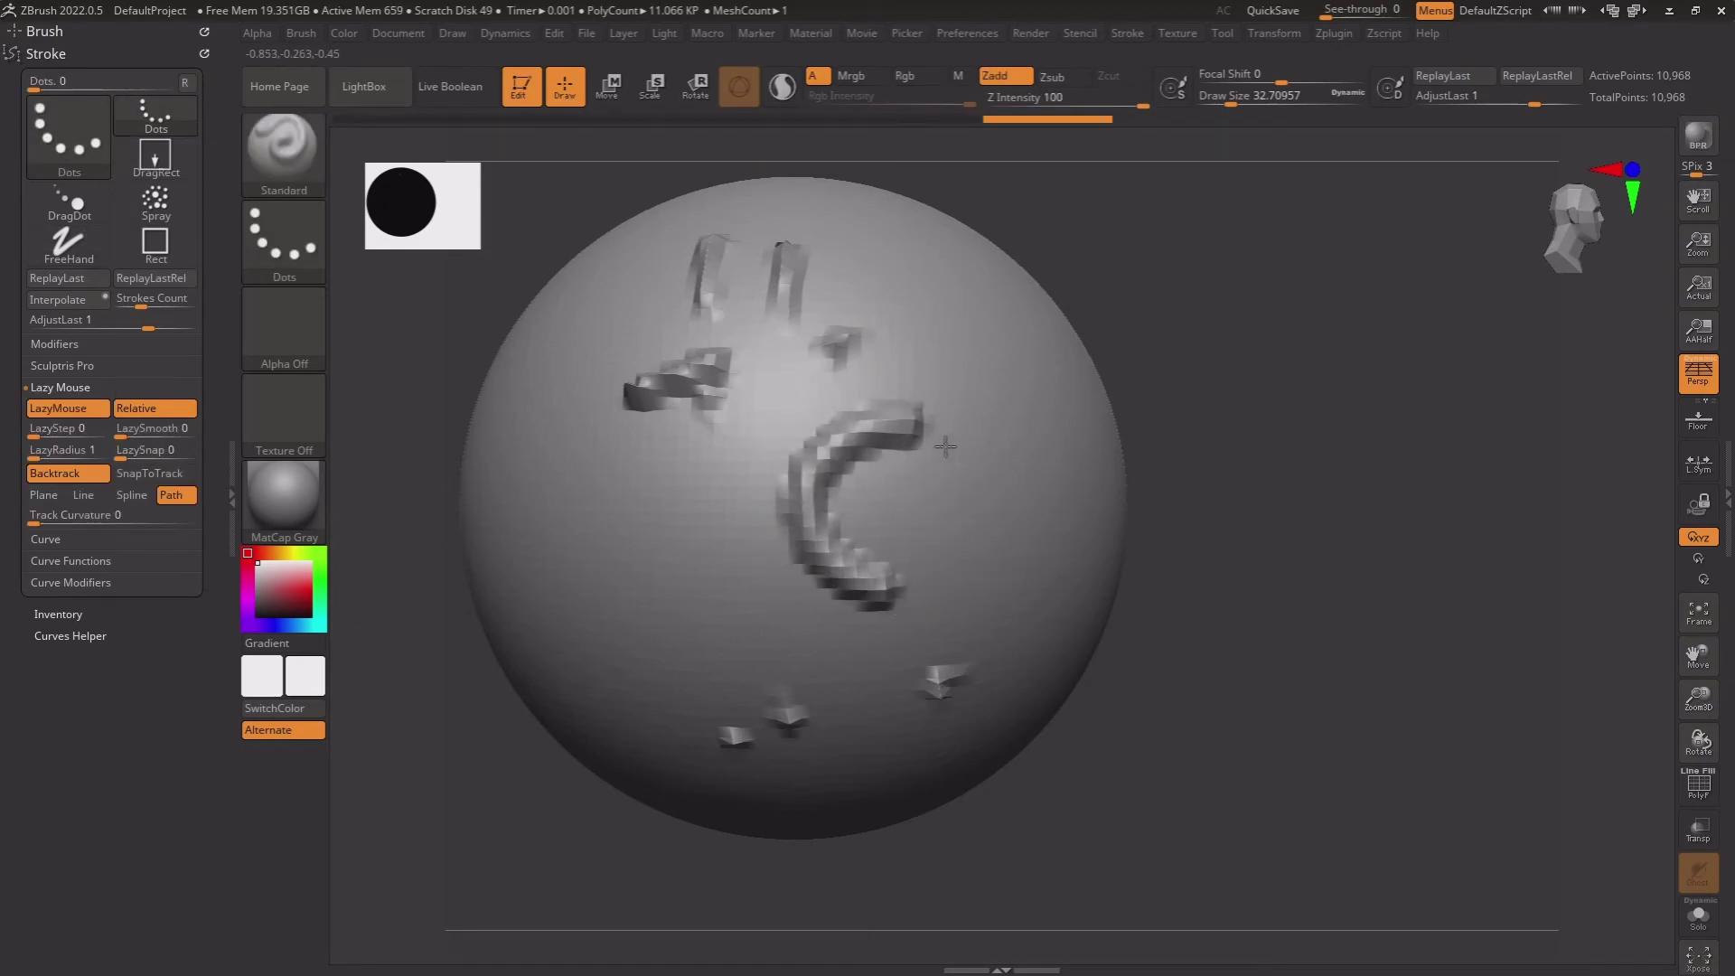
key("ctrl+z")
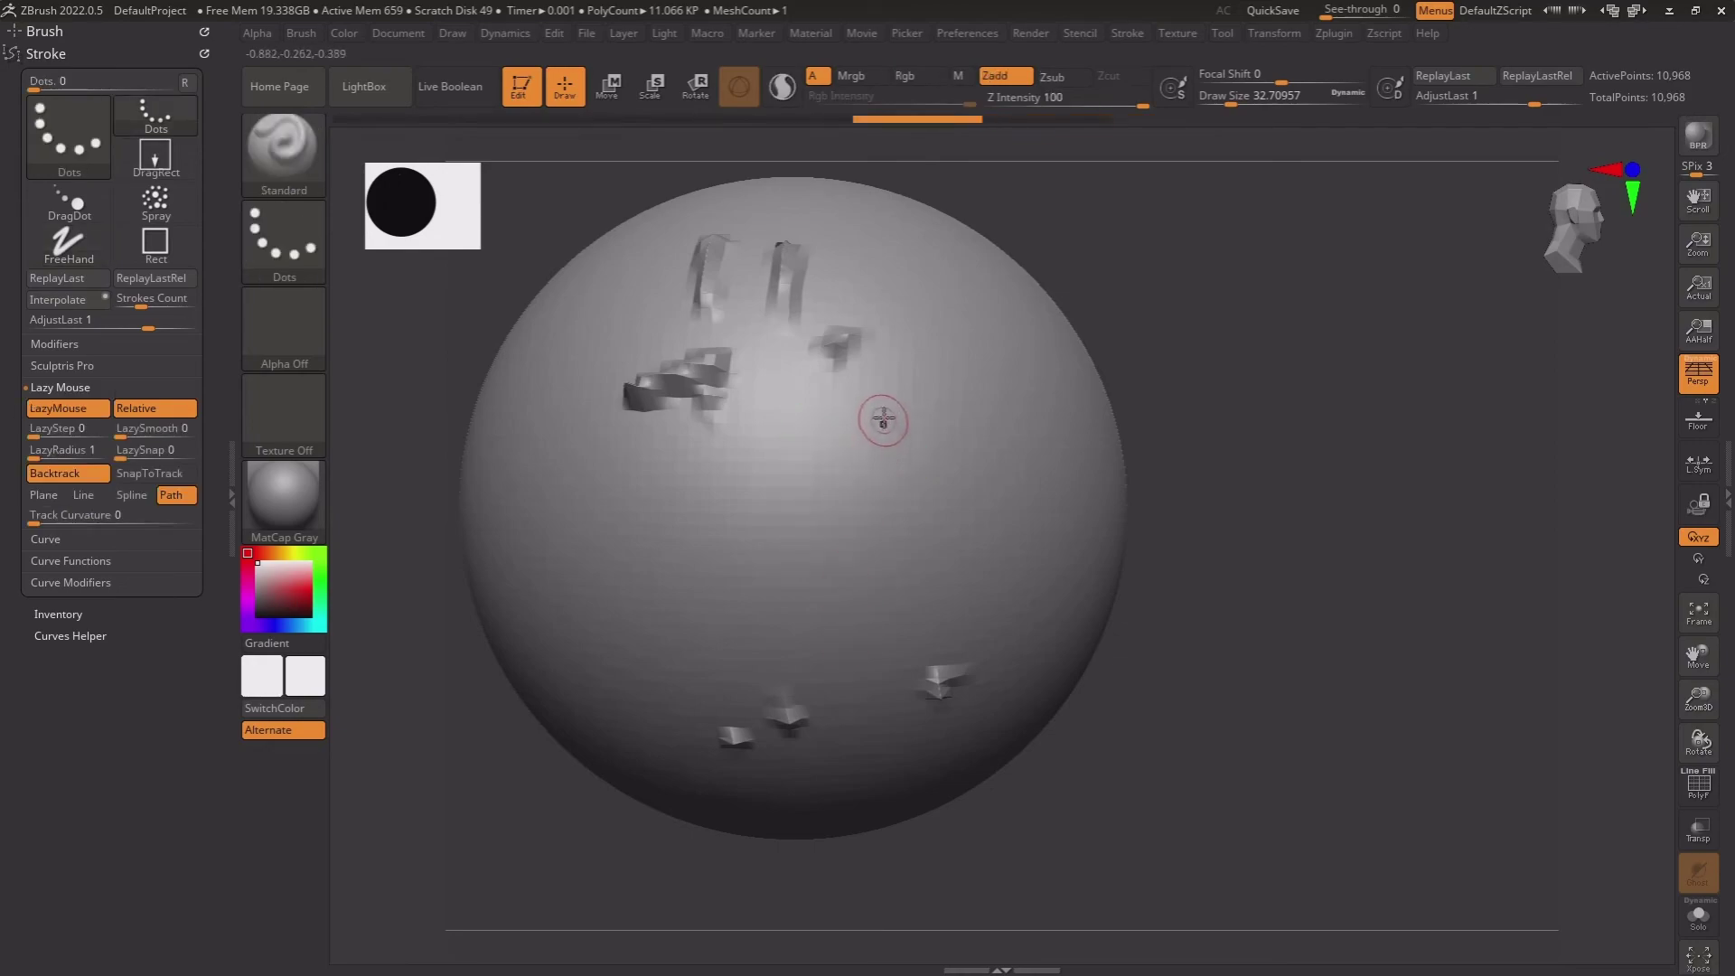
Lay a path guide toward the left, sculpt a curved stroke along it, then undo
left_click_drag(883, 417, 700, 479)
left_click_drag(674, 588, 674, 589)
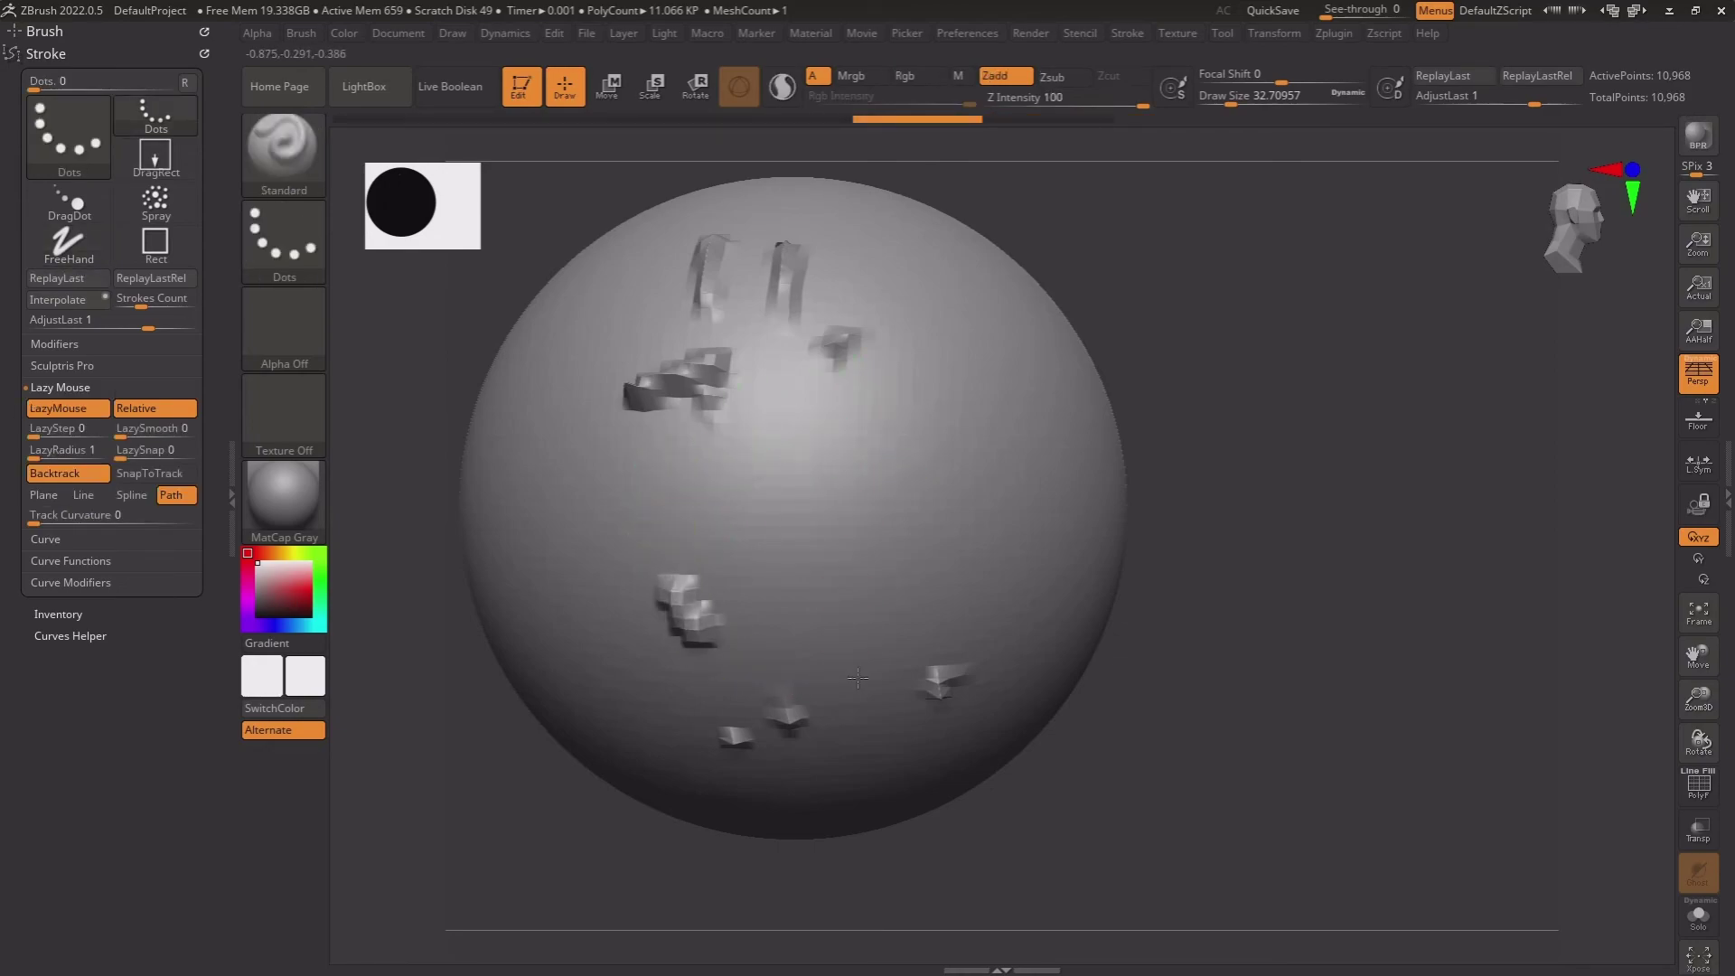
key("ctrl+z")
Raise Track Curvature to 100 and sculpt a curved Path stroke toward the lower right
left_click_drag(36, 521, 194, 522)
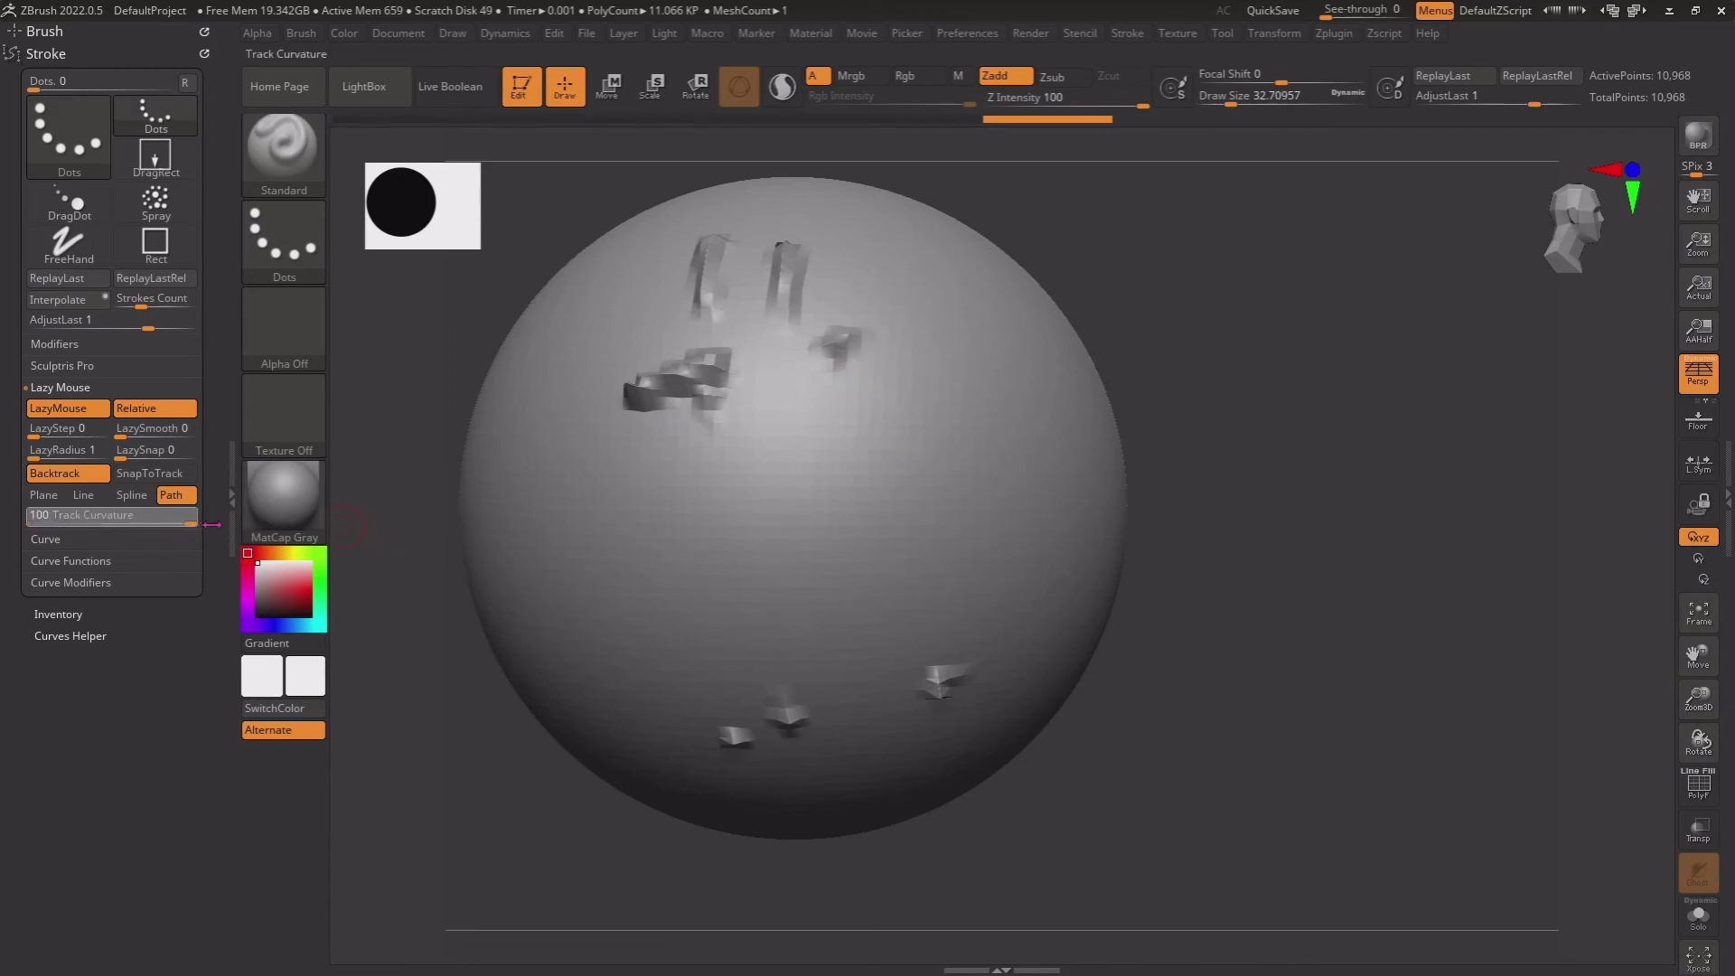
left_click_drag(890, 374, 901, 372)
left_click_drag(796, 513, 994, 609)
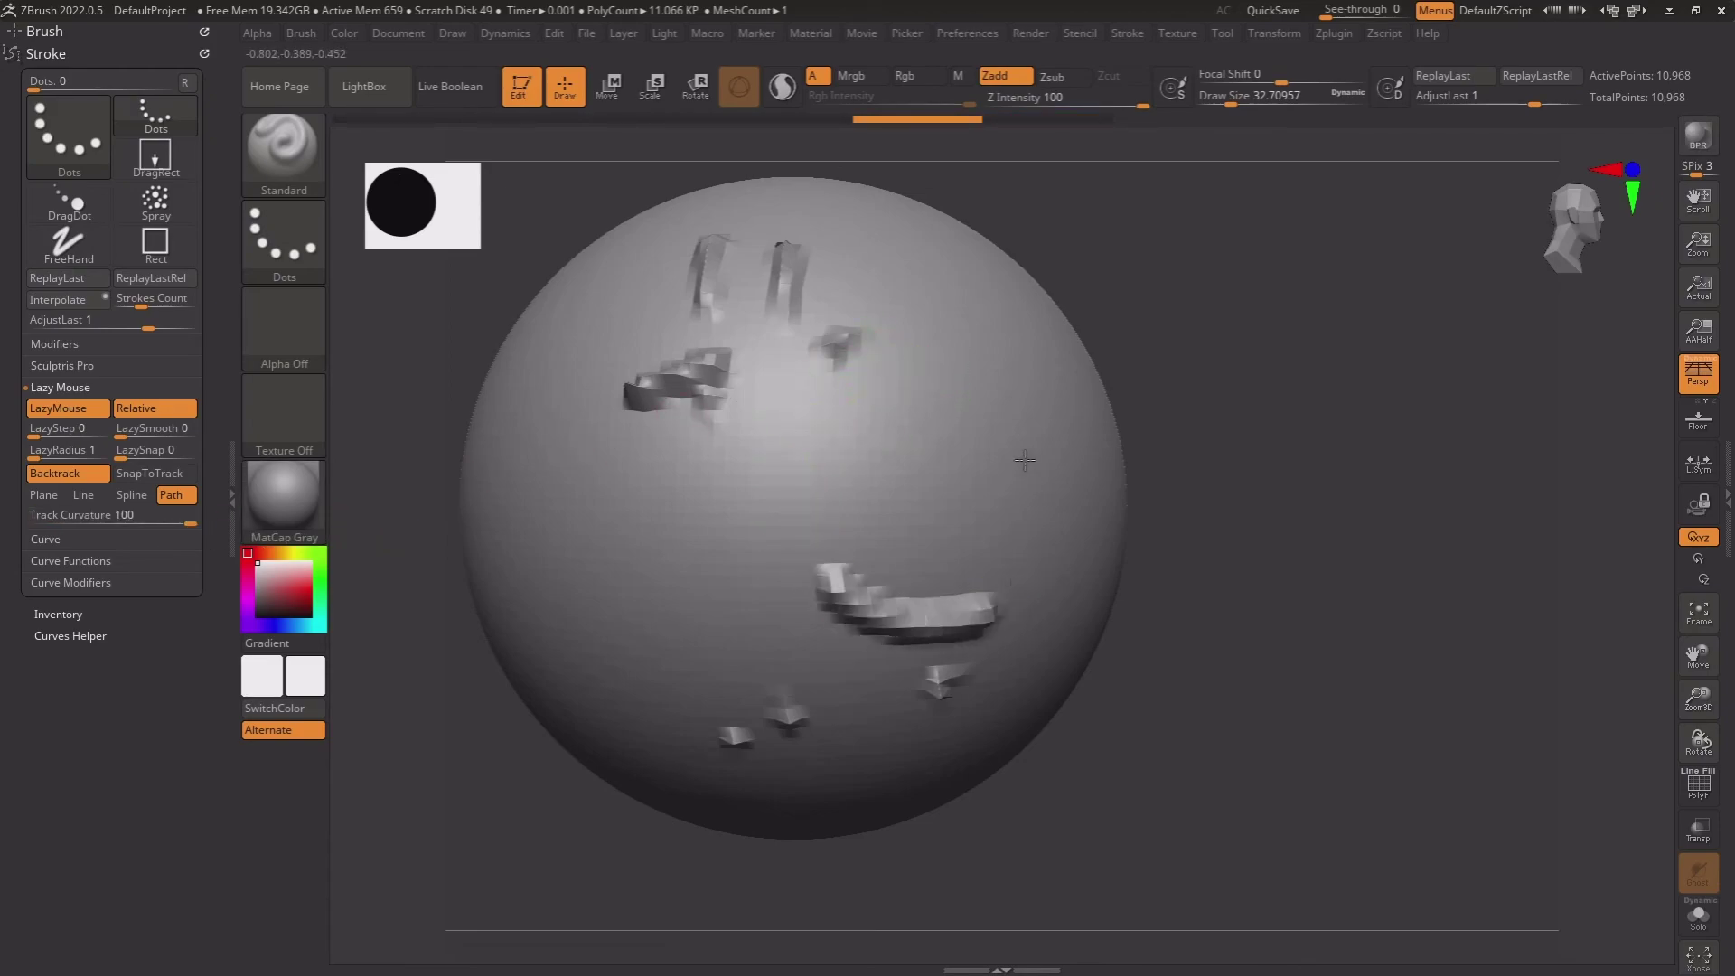